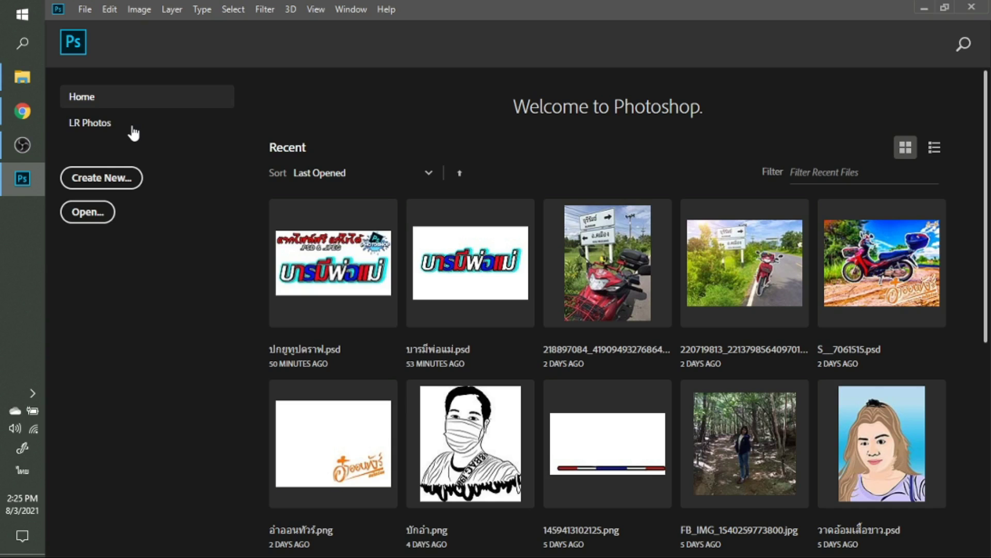
Create a white 3000 × 1900 px, 72 ppi document and unlock its background as Layer 0.
key(ctrl+n)
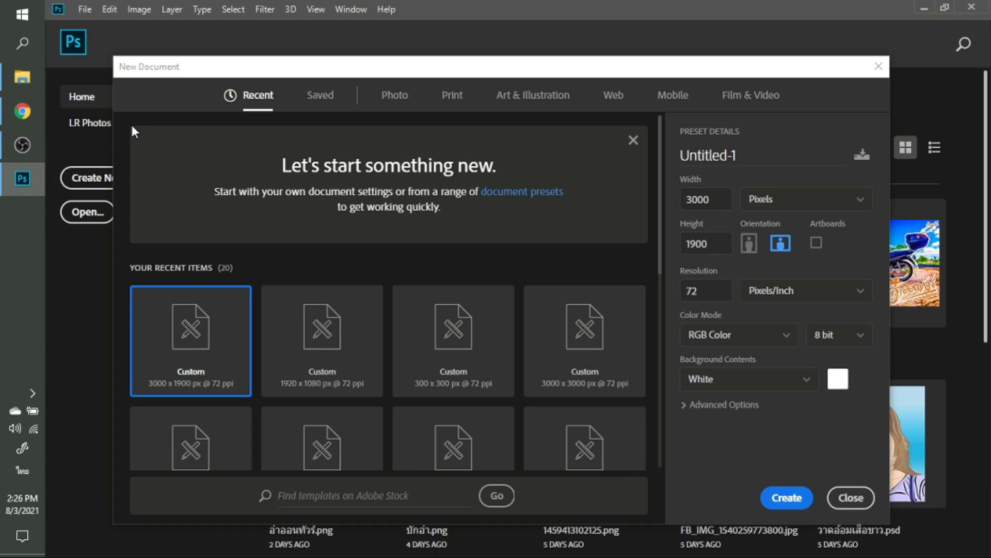
key(Return)
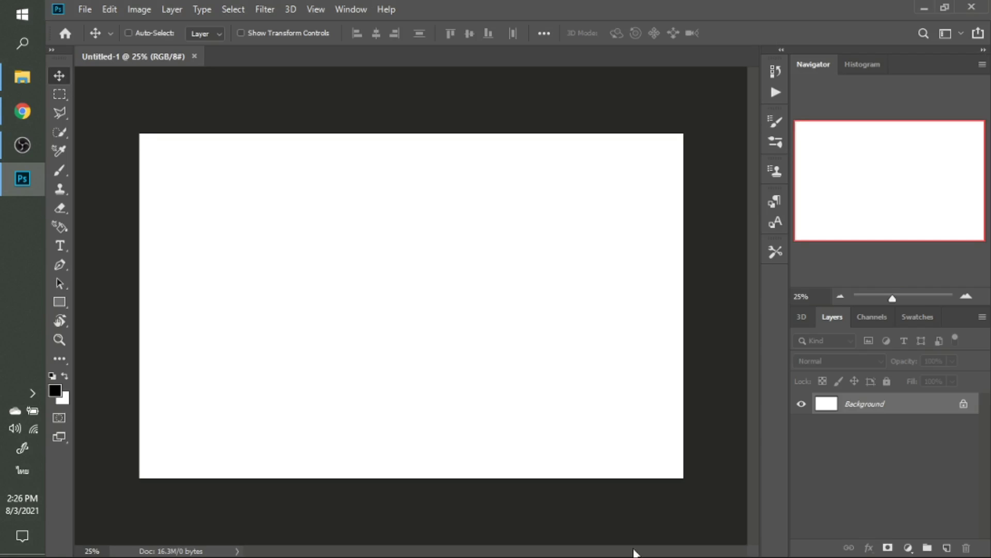
click(964, 405)
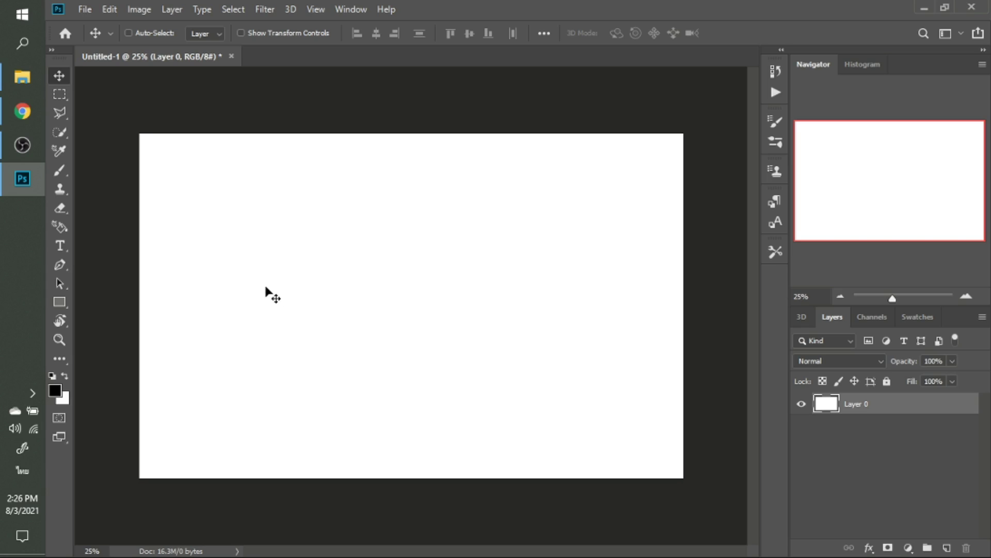
Add a text layer with the Thai word โด่วจ่า, enlarged to about 920 pt.
key(t)
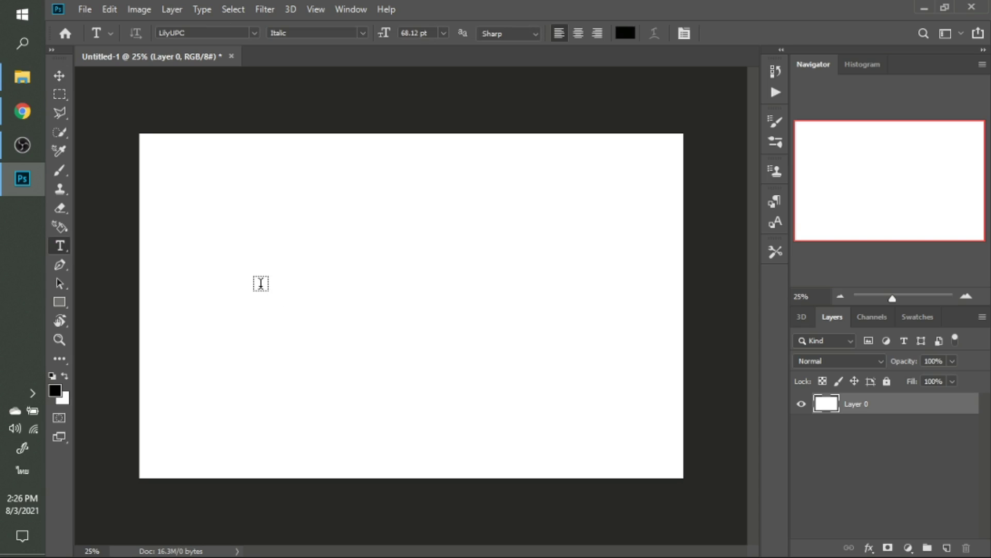
click(261, 283)
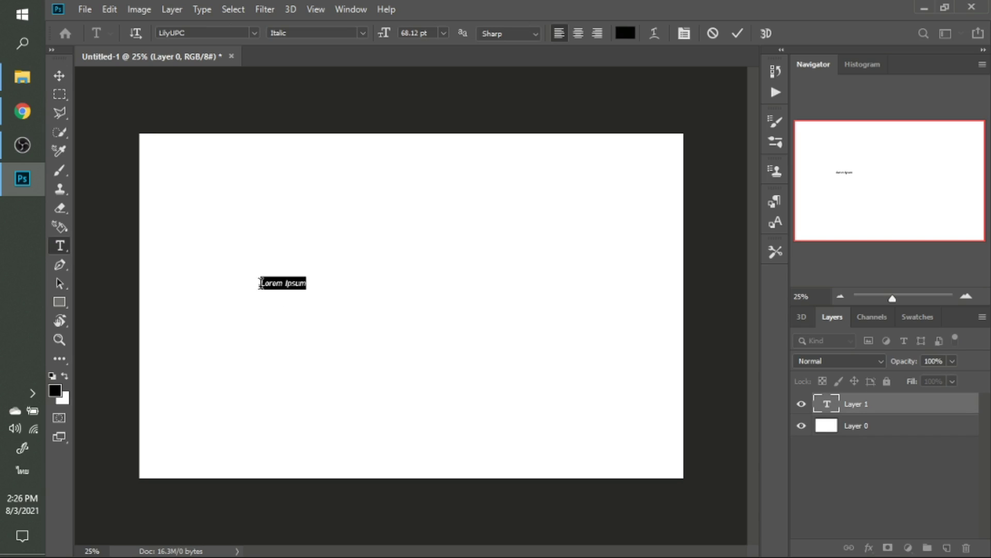
key(BackSpace)
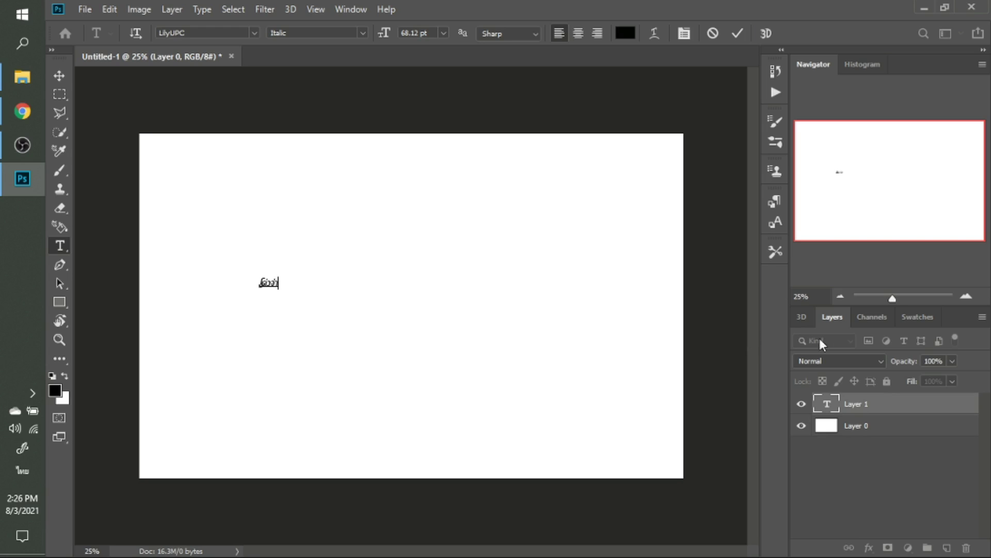
key(ctrl+a)
drag(280, 290, 522, 420)
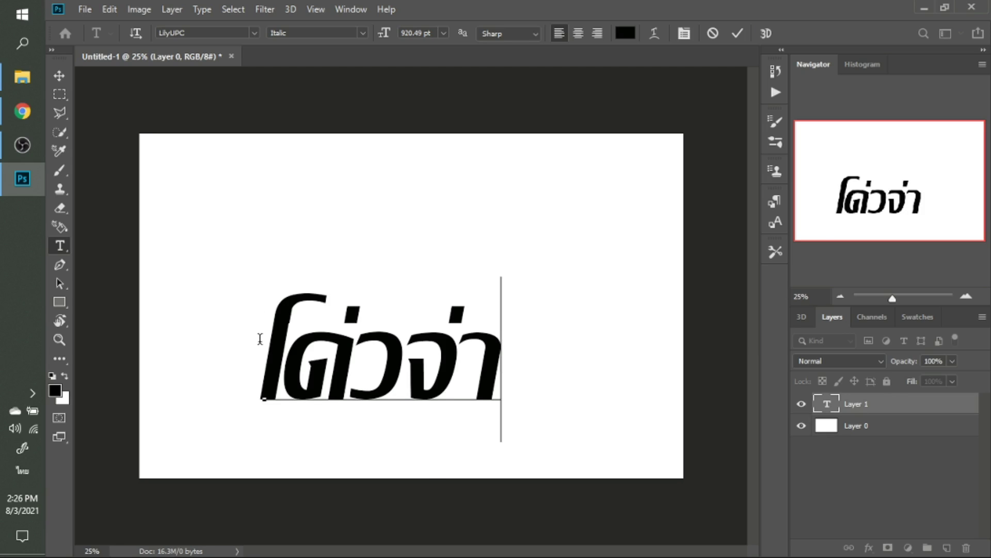
key(ctrl+a)
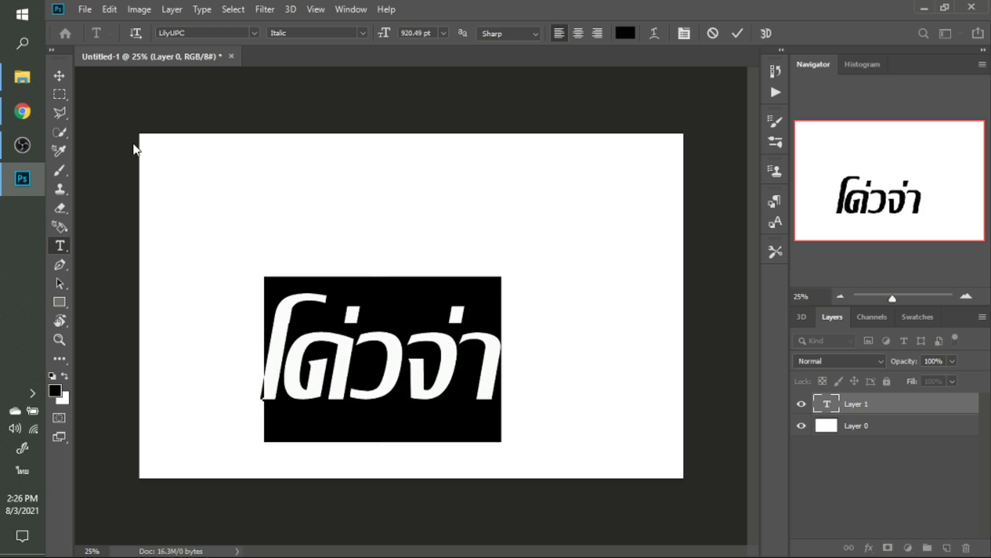
Step through fonts on the Thai word until reaching the SP-Brushthai1 brush script.
click(196, 33)
key(Down)
key(Down)
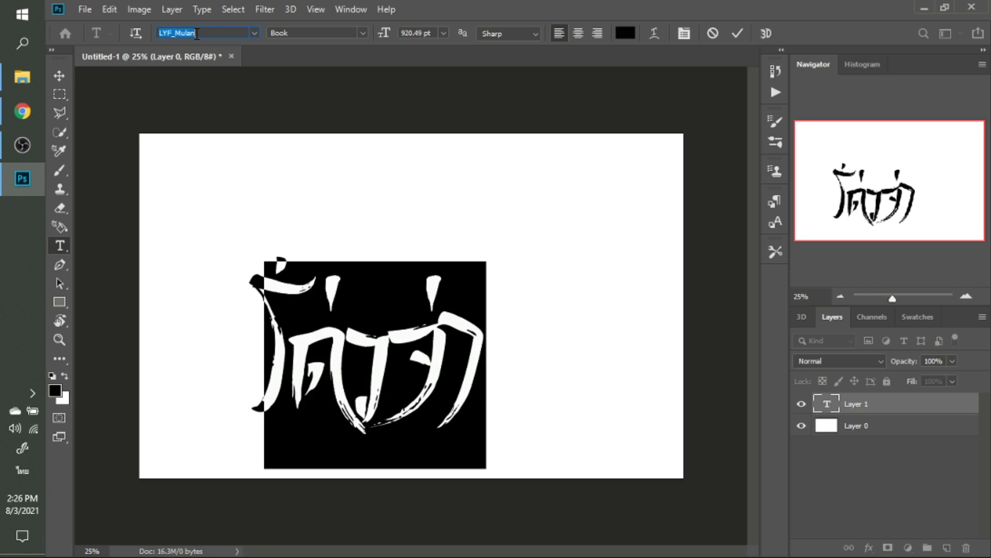
key(Down)
key(Down)
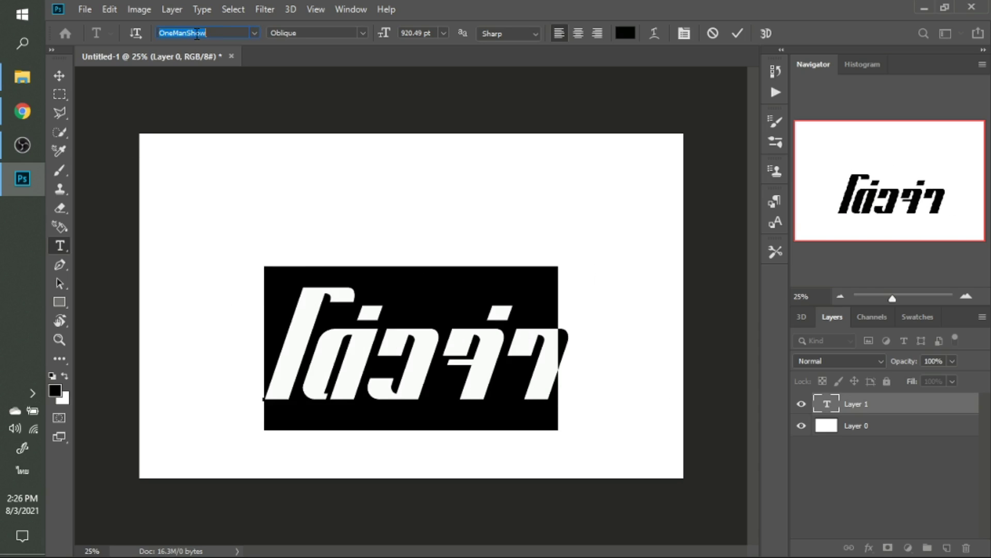
key(Down)
key(Down)
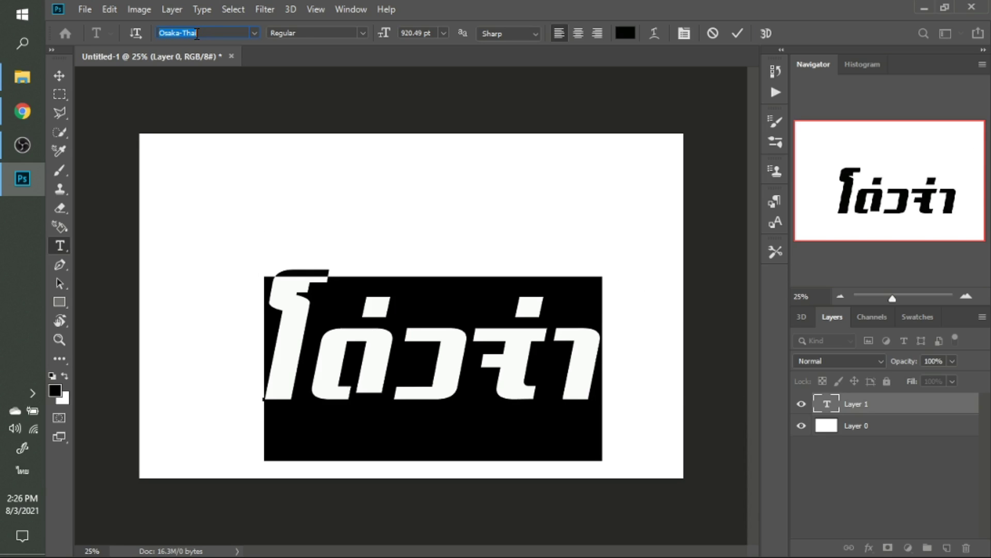
key(Down)
key(Down)
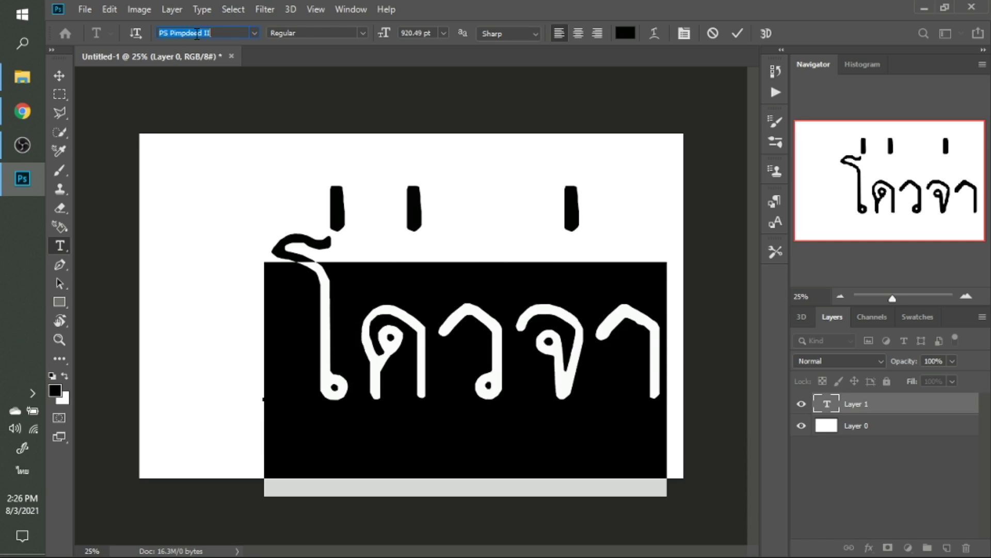
key(Down)
key(Down)
key(Down)
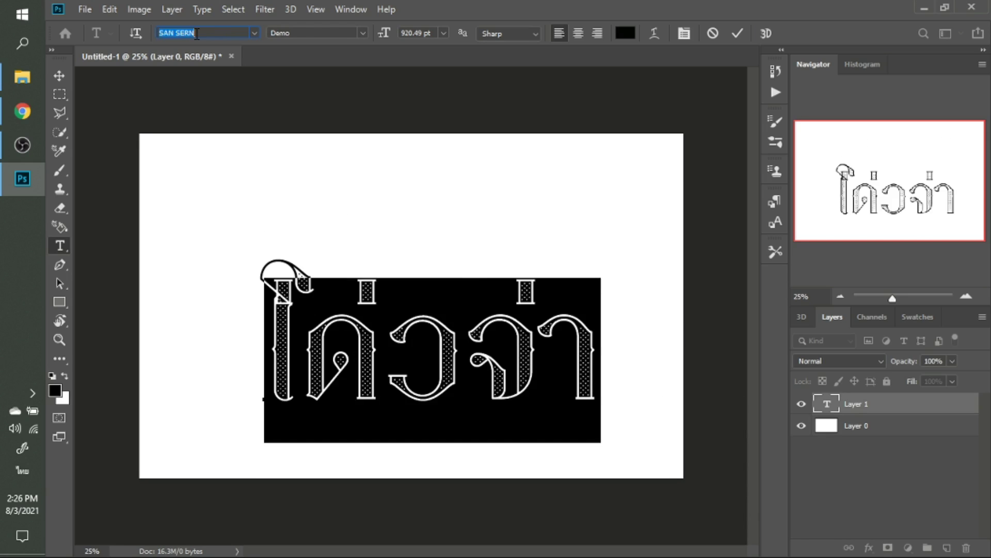
key(Down)
key(Down)
key(Down)
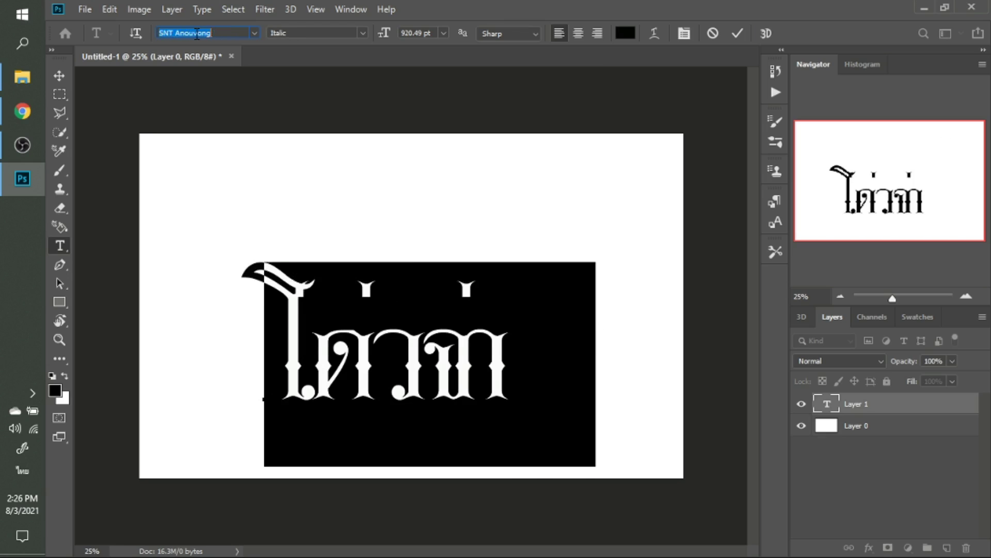
key(Down)
key(Down)
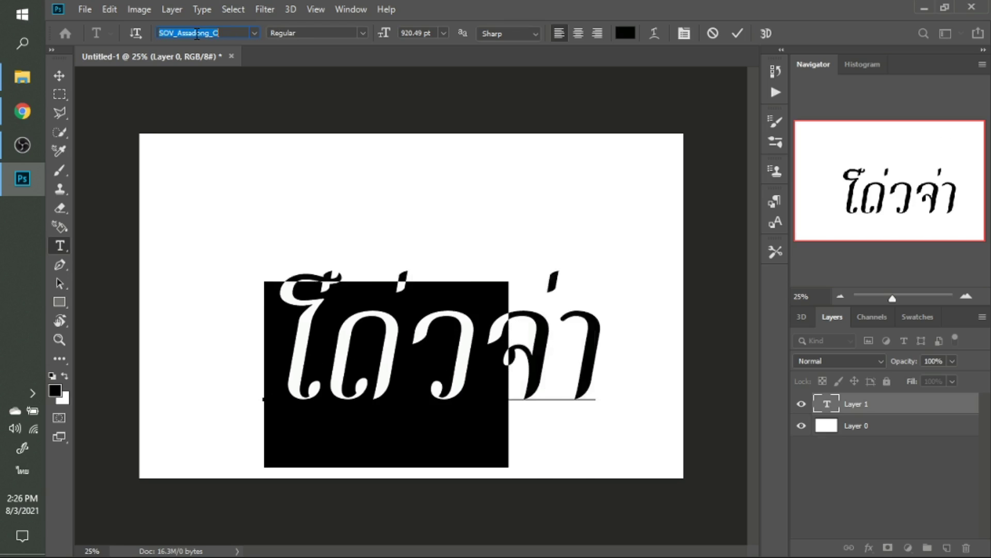
key(Down)
key(Down)
key(Down)
key(Down)
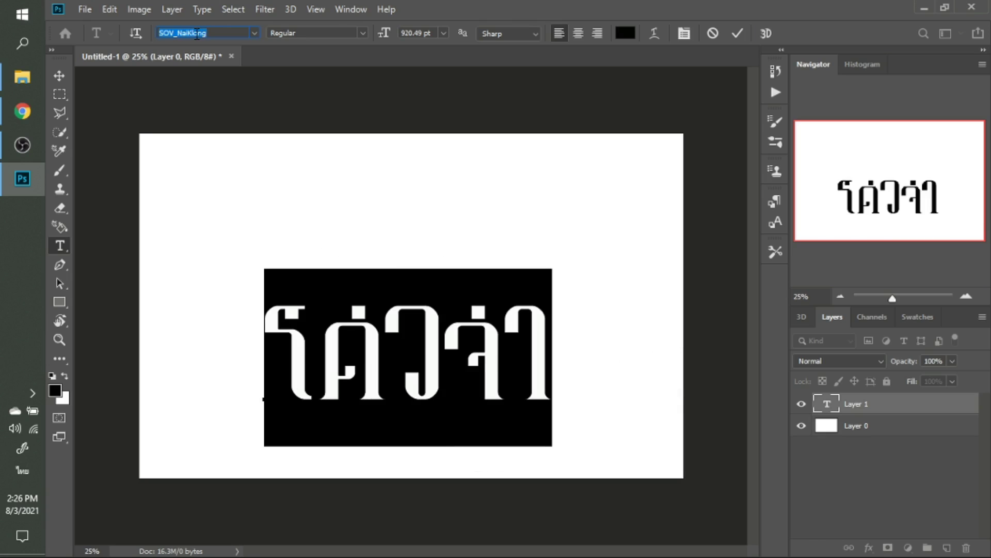
key(Down)
key(Down)
key(Down)
key(Down)
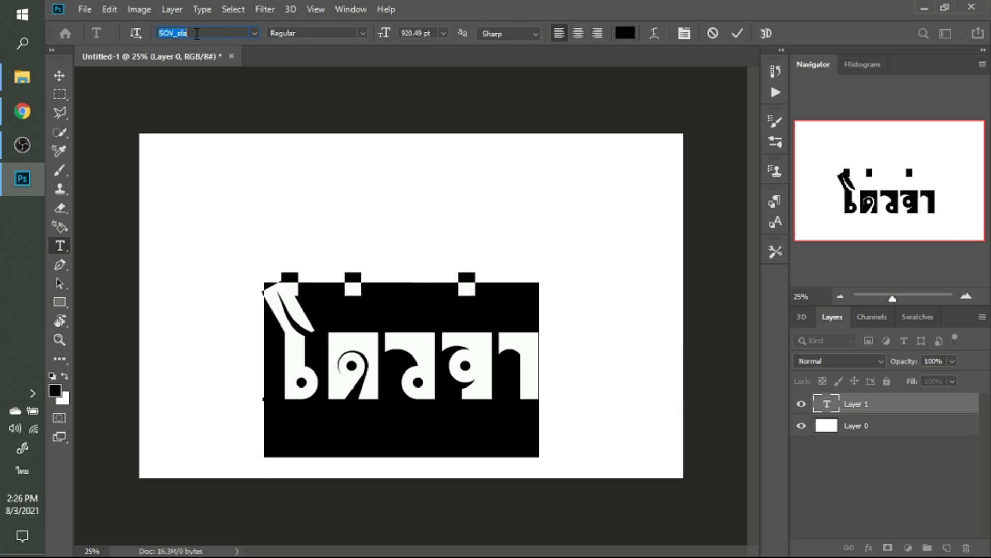
key(Down)
key(Down)
key(Down)
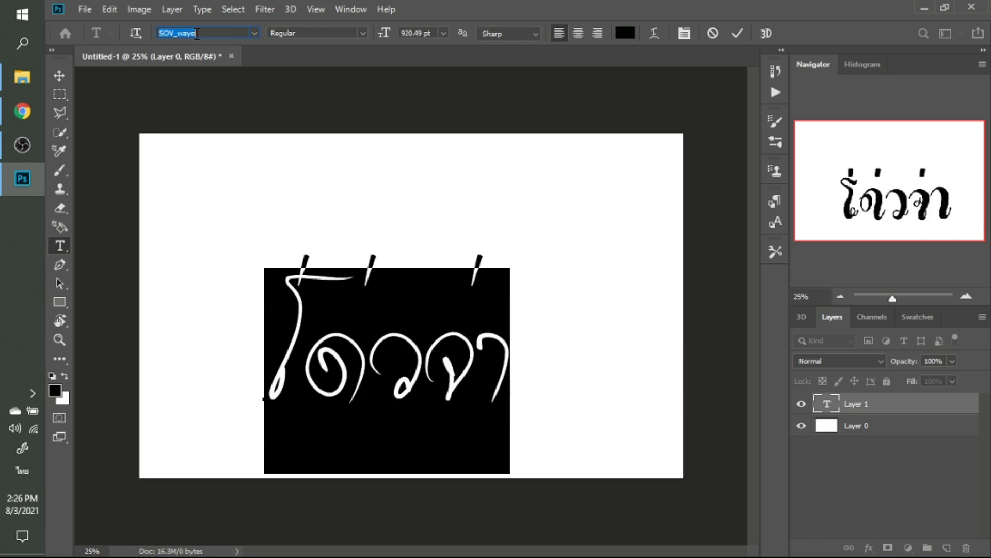
key(Down)
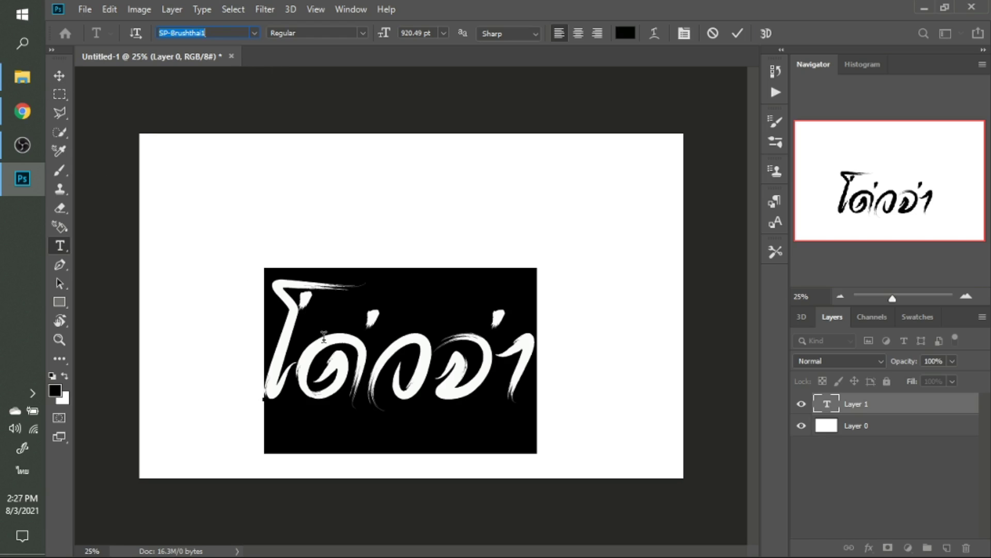
Trim the leading โ so the text layer reads ด่วจ่า, and drag out a copy.
click(309, 376)
key(Delete)
key(Delete)
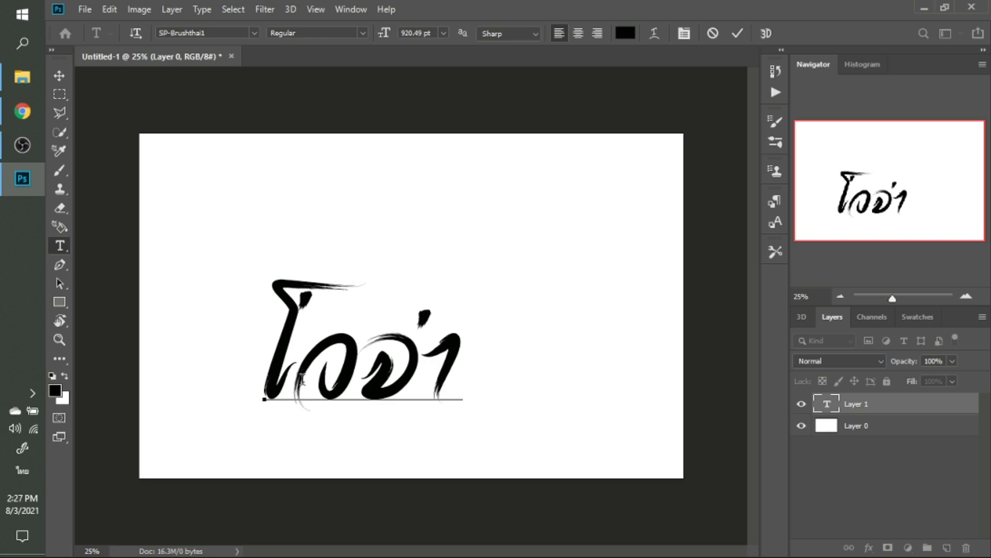
key(BackSpace)
key(Delete)
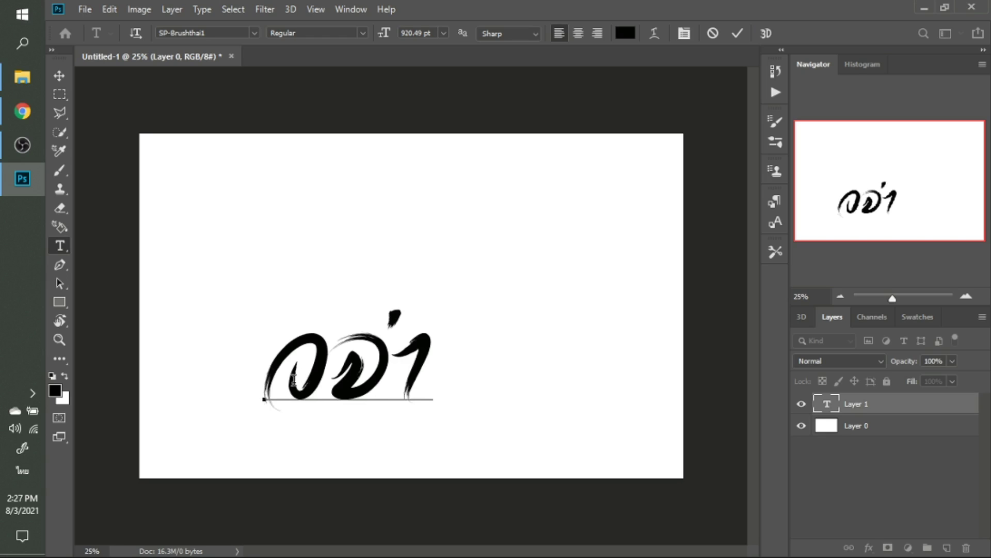
text(ด่)
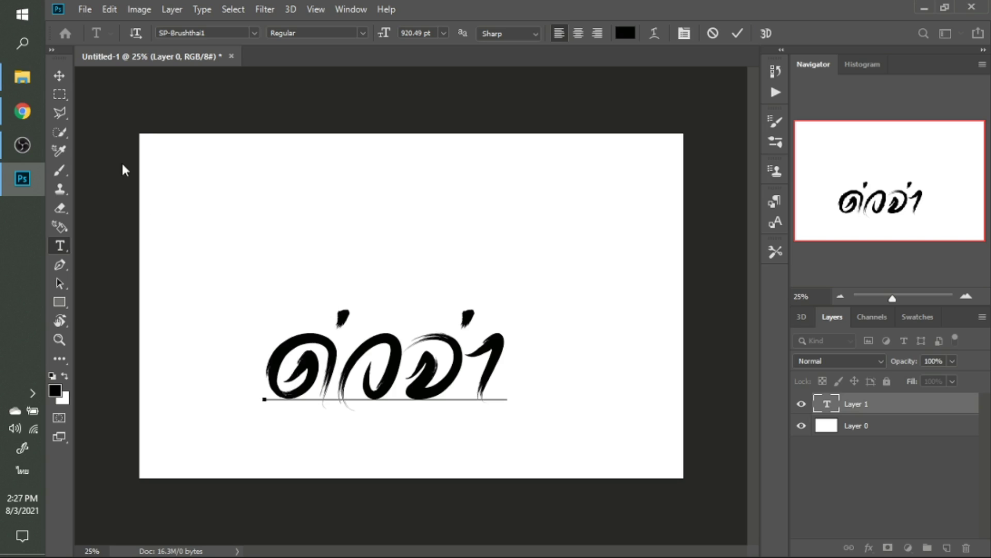
click(59, 76)
mouse_move(380, 363)
mouse_down()
mouse_move(448, 324)
mouse_move(308, 428)
mouse_up()
Retype the copied layer as a single โ and place it beside ด่วจ่า.
double_click(300, 429)
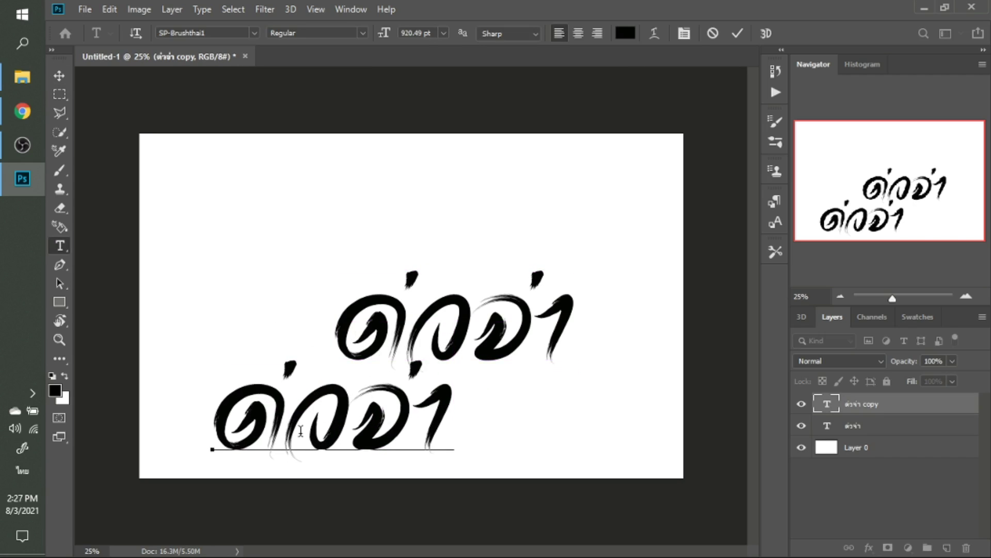
key(ctrl+a)
text(โ)
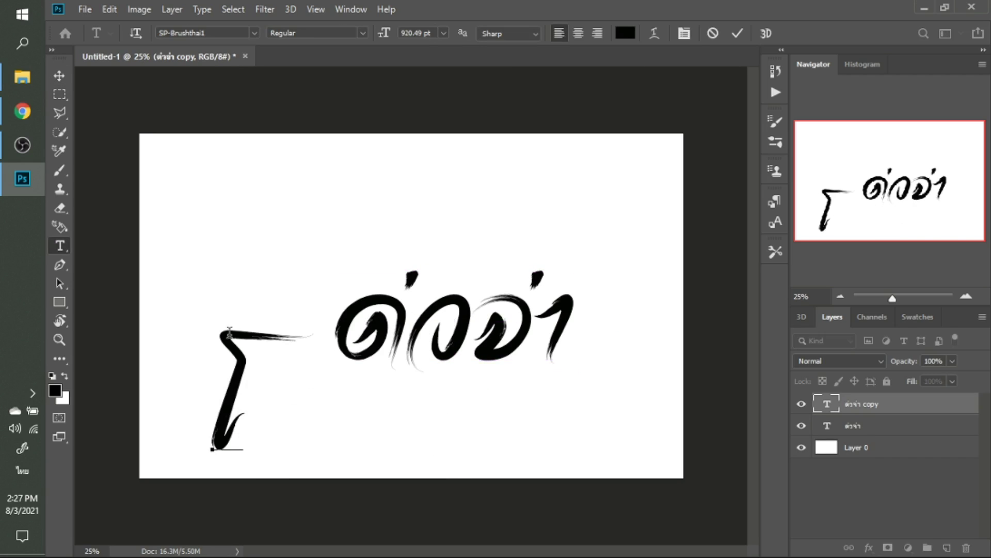
click(59, 76)
drag(240, 379, 312, 301)
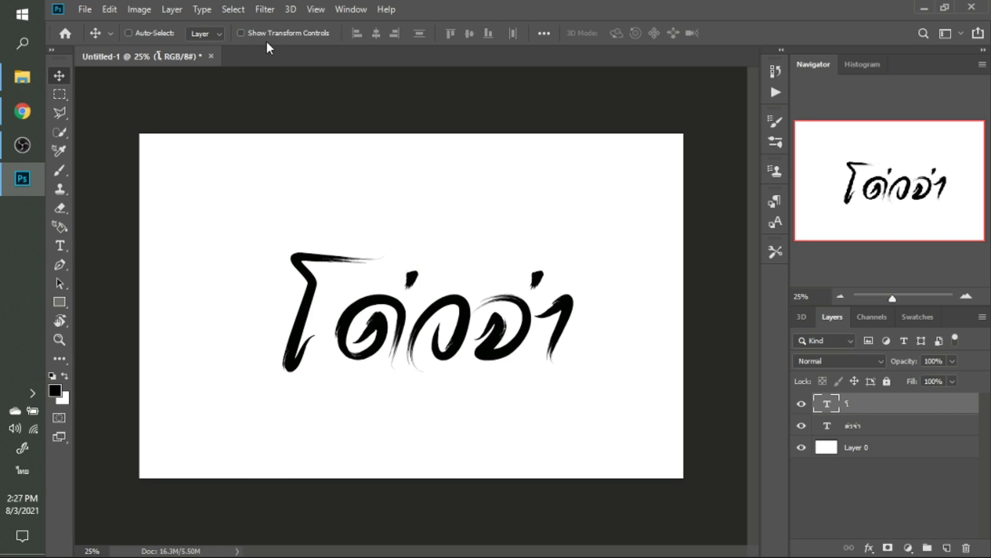
Scale the โ glyph larger and taller, then move it up beside the word.
click(241, 32)
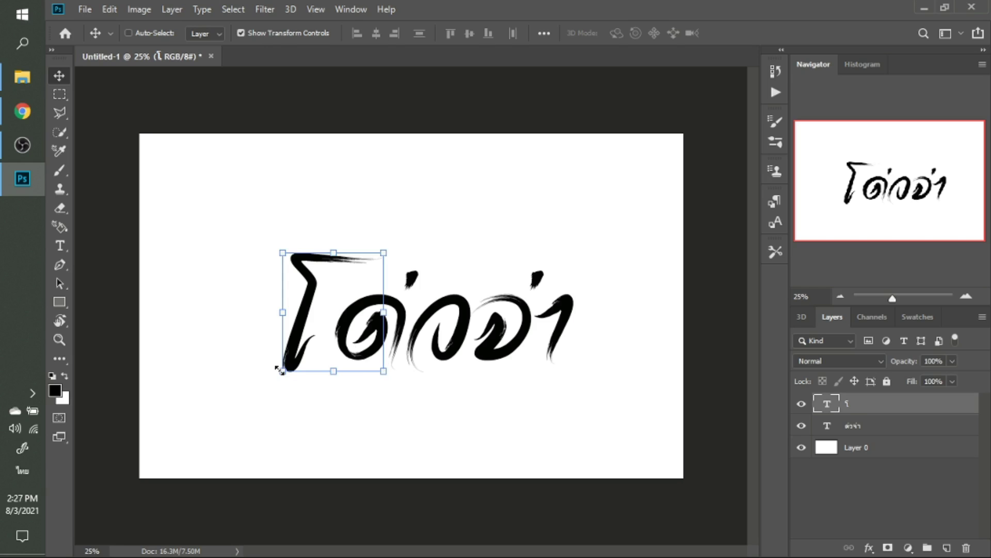
mouse_move(282, 371)
mouse_down()
mouse_move(279, 421)
mouse_move(217, 484)
mouse_up()
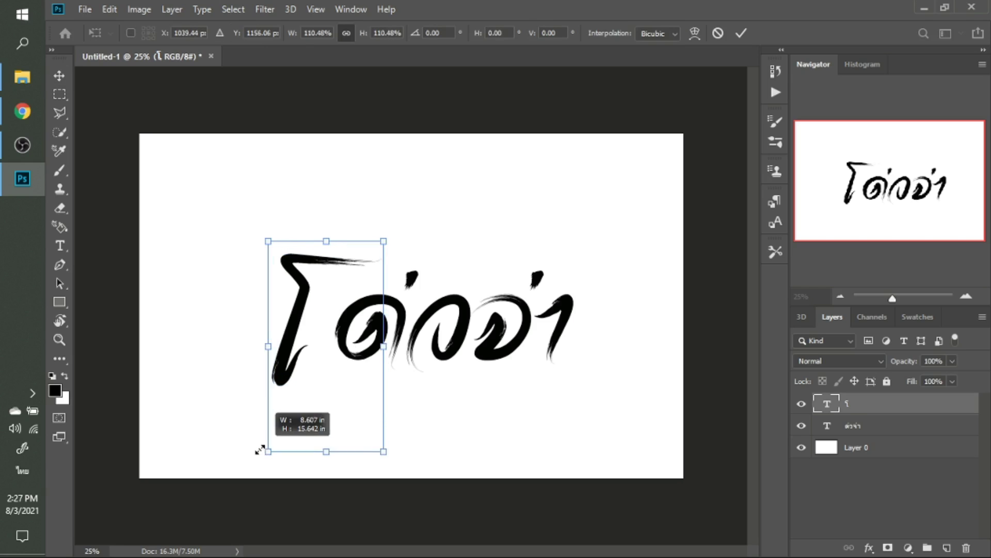
key(Return)
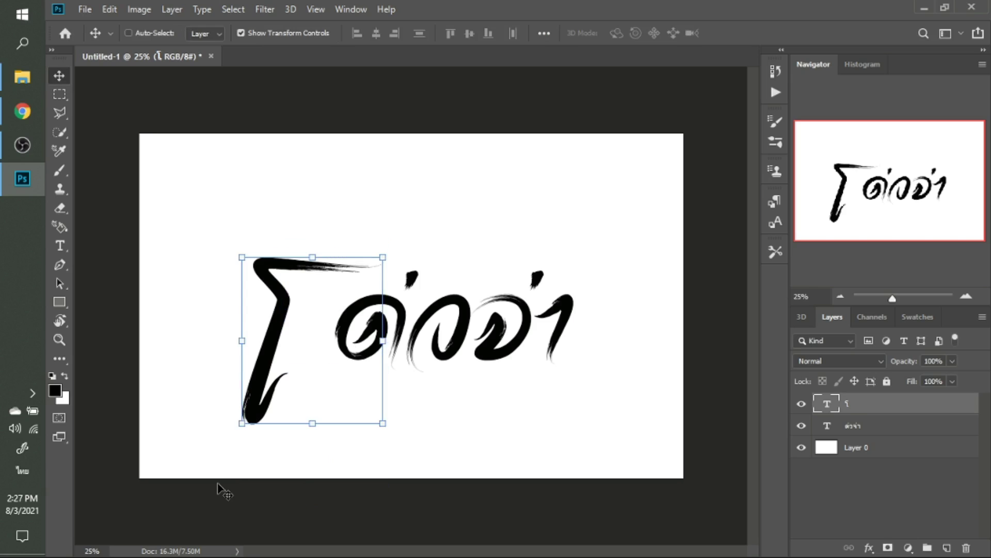
drag(282, 378, 304, 367)
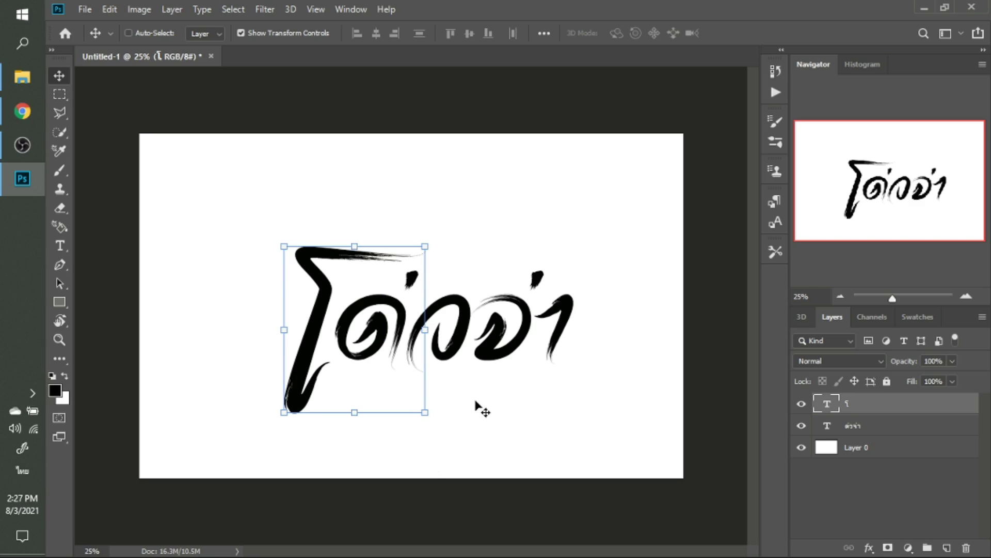
Move and slightly enlarge both text layers together, then group them as Group 1.
shift+click(869, 431)
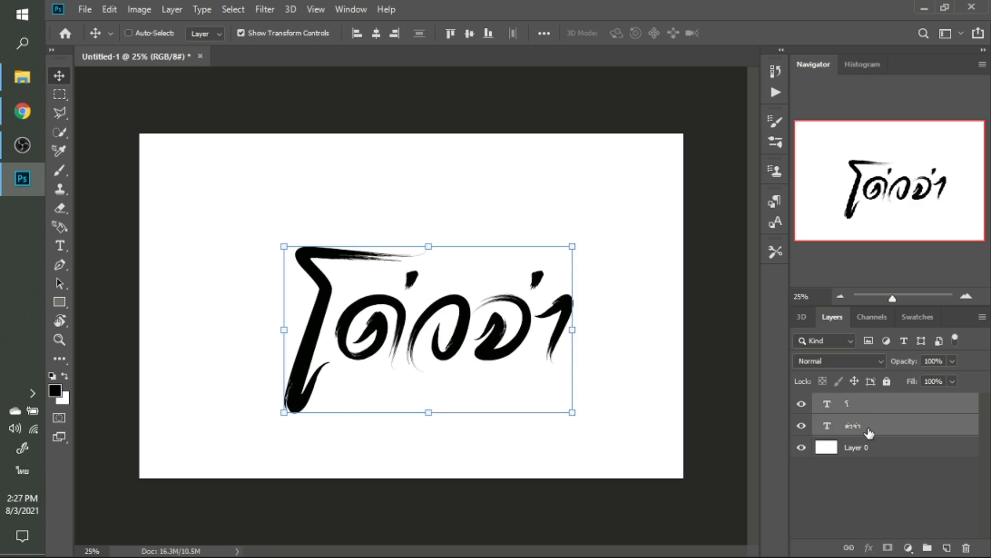
drag(463, 337, 423, 328)
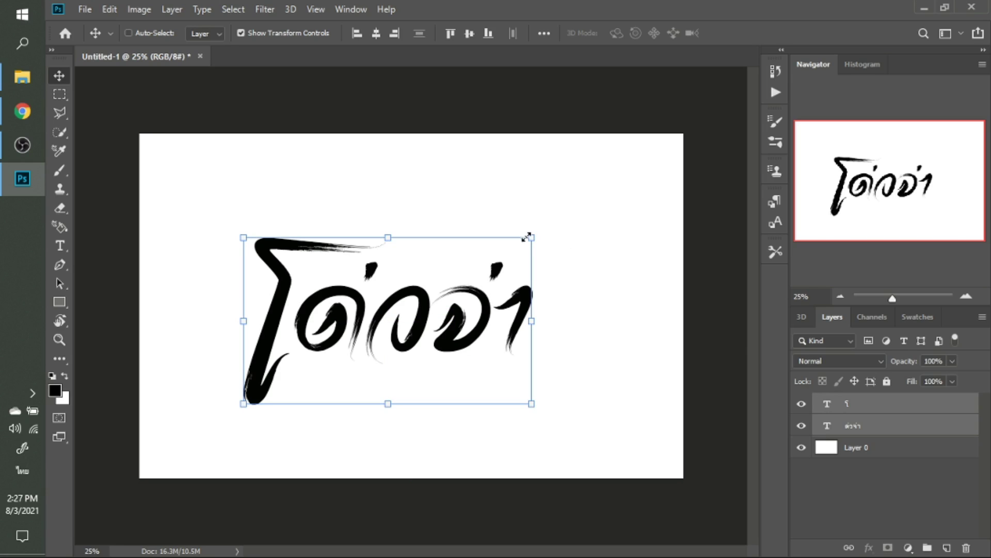
drag(538, 234, 554, 228)
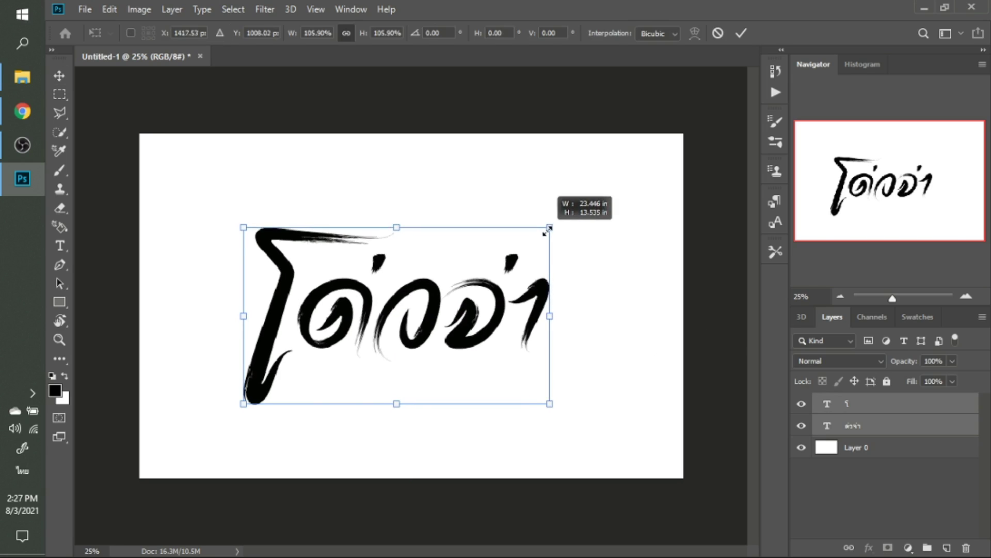
key(Return)
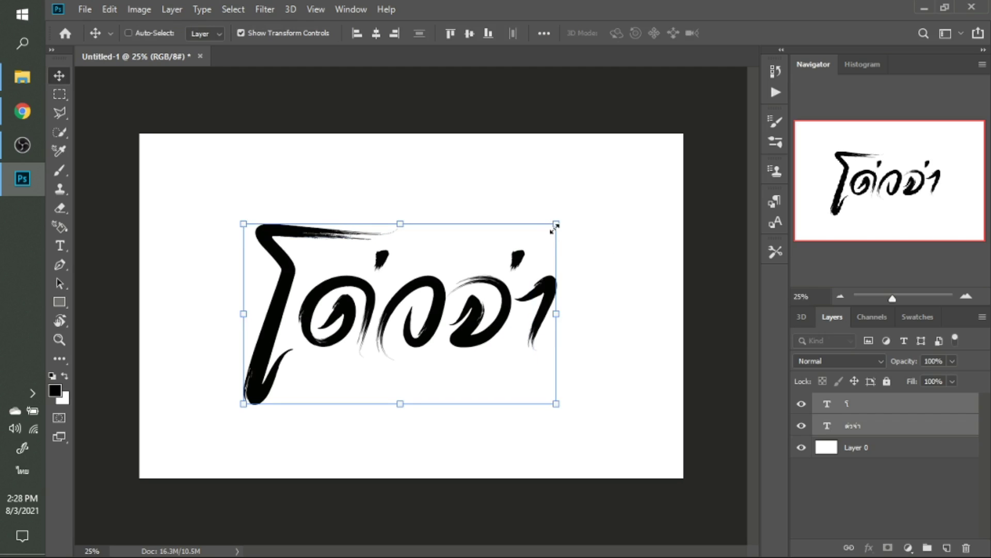
drag(429, 312, 419, 320)
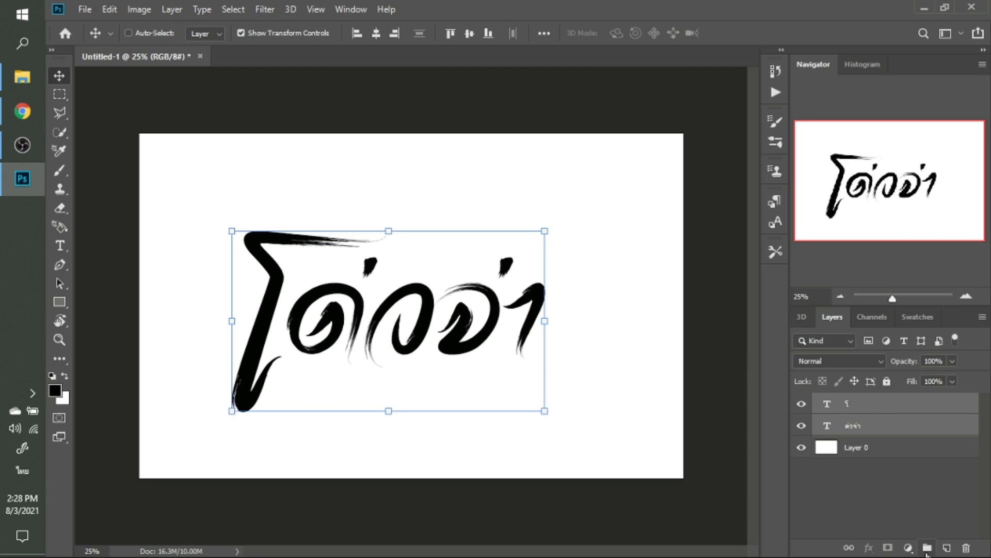
click(927, 552)
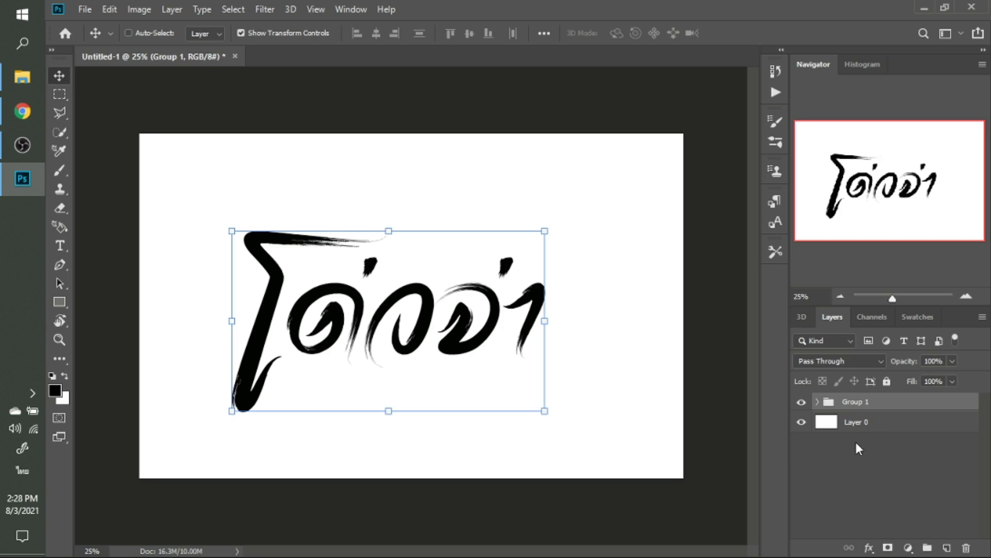
Add a black 25 px Stroke layer effect to Group 1.
click(869, 548)
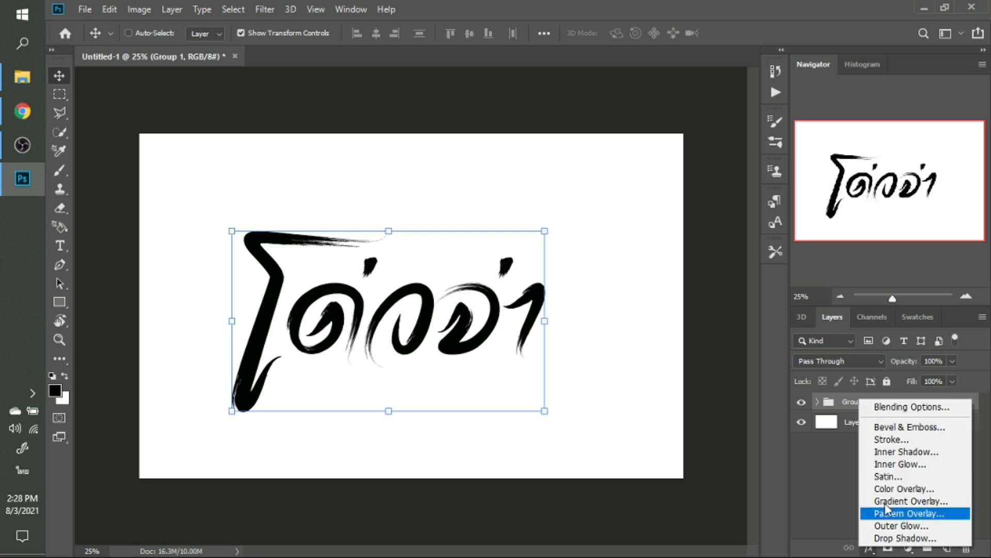
click(900, 440)
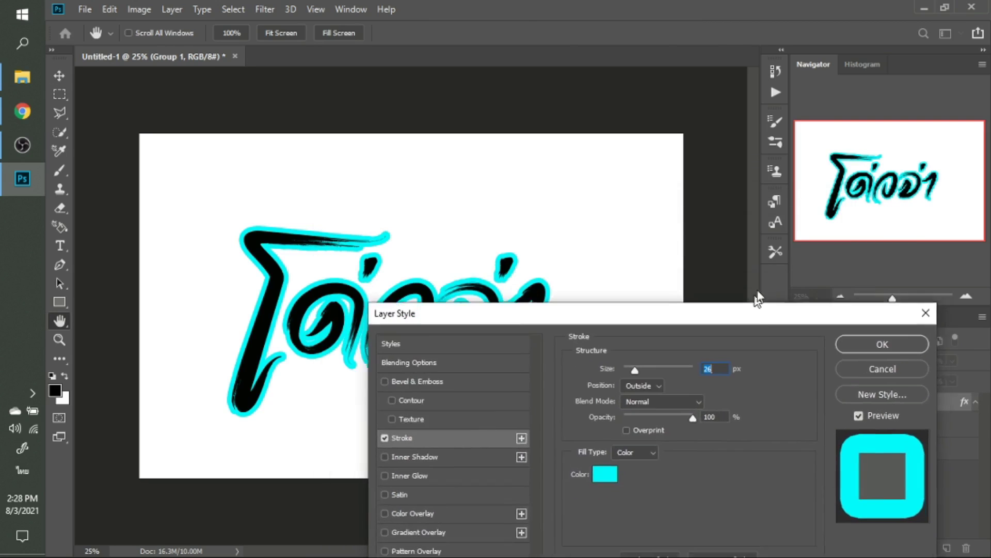
drag(707, 208, 781, 265)
click(634, 419)
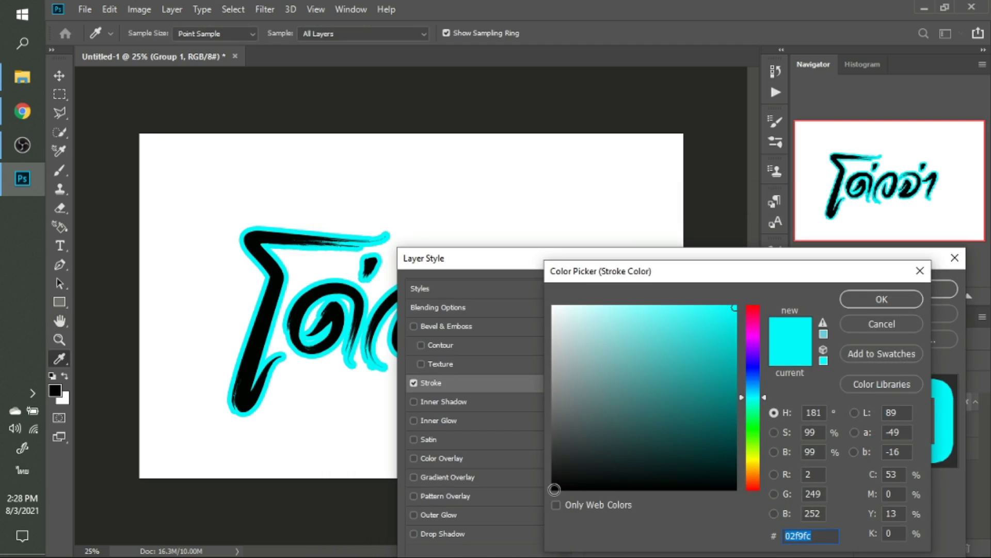
click(553, 488)
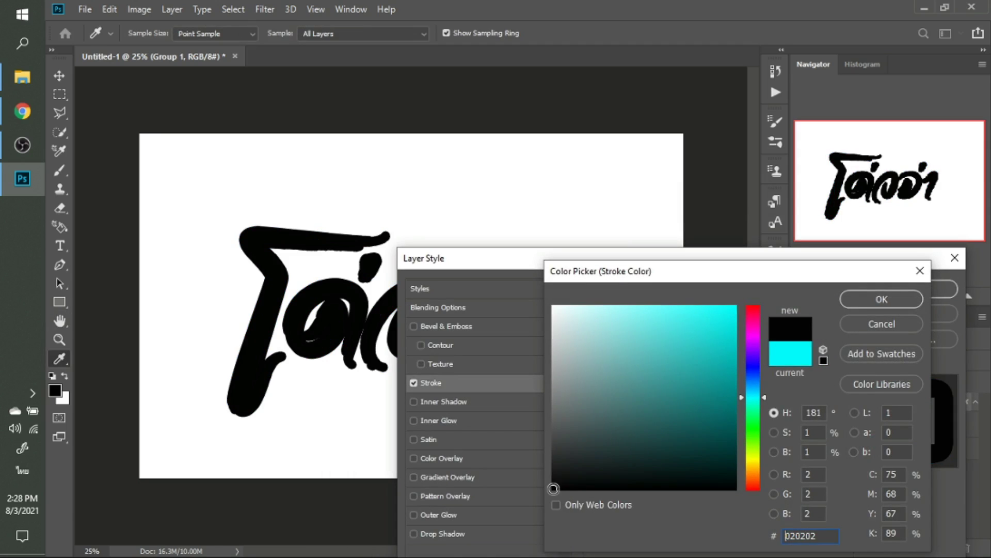
key(Return)
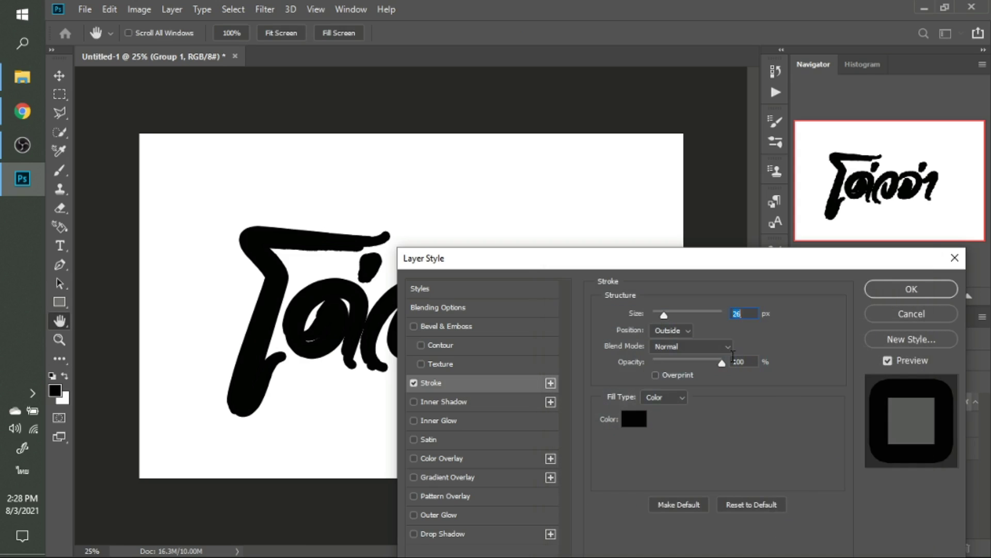
text(2)
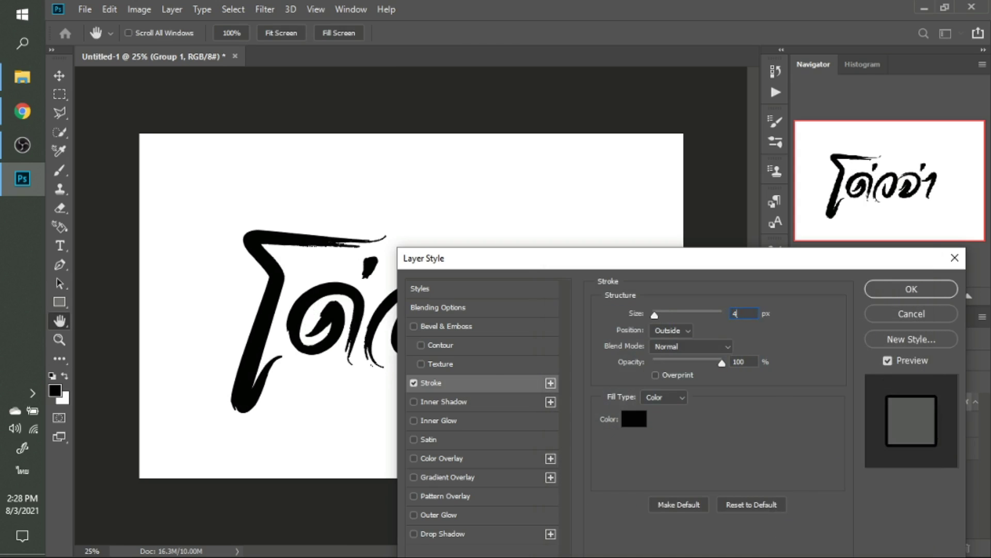
text(5)
key(Return)
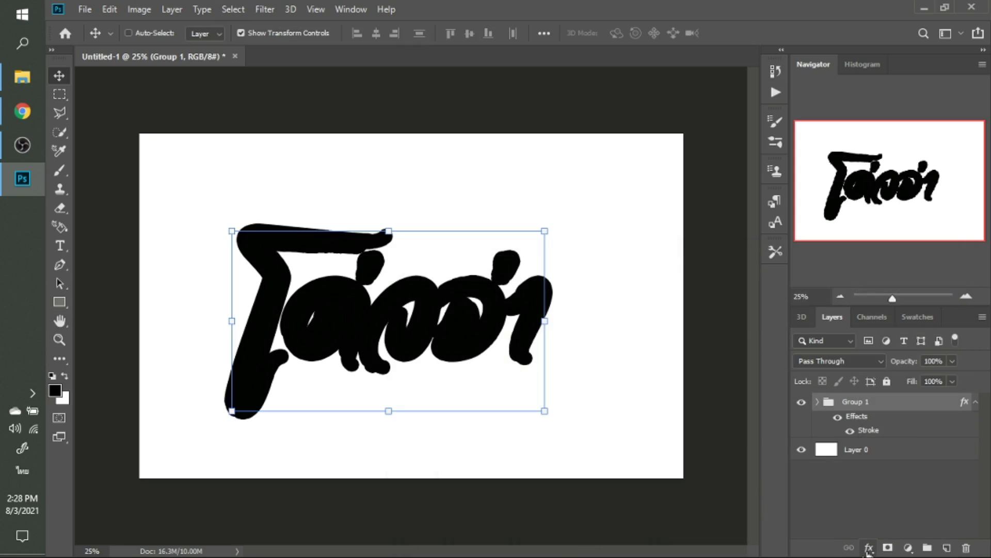
Duplicate the group and set the copy's Stroke to white, 32 px.
key(ctrl+j)
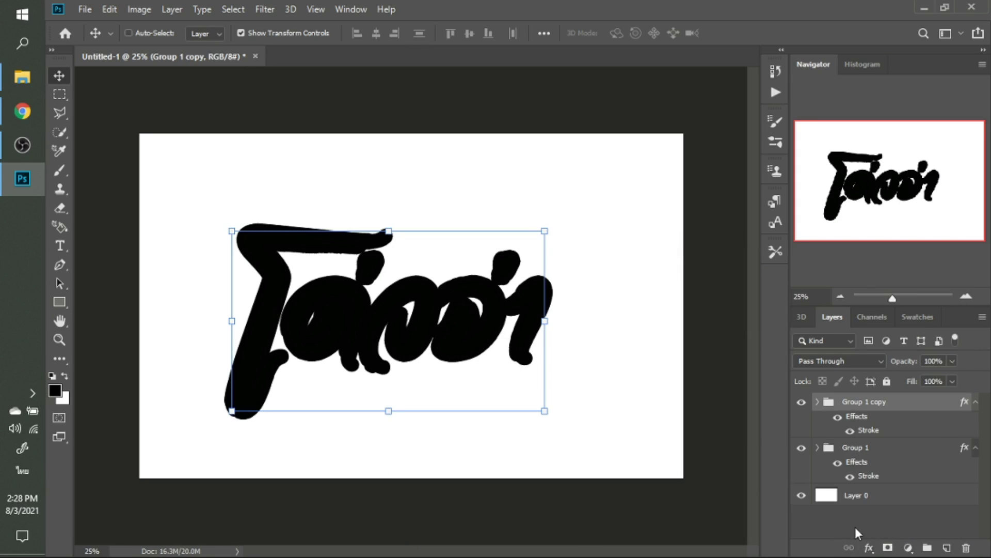
click(869, 547)
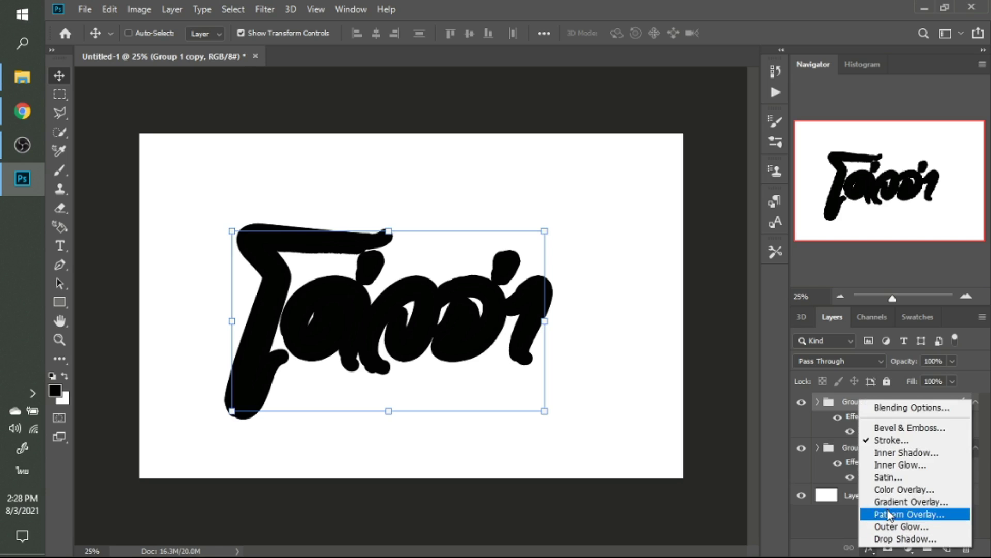
click(897, 443)
double_click(897, 447)
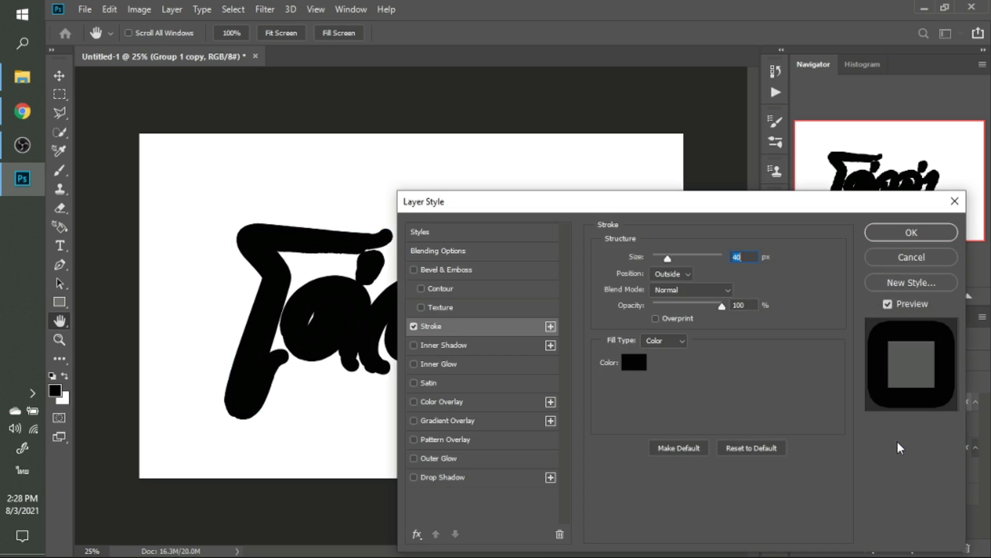
click(631, 360)
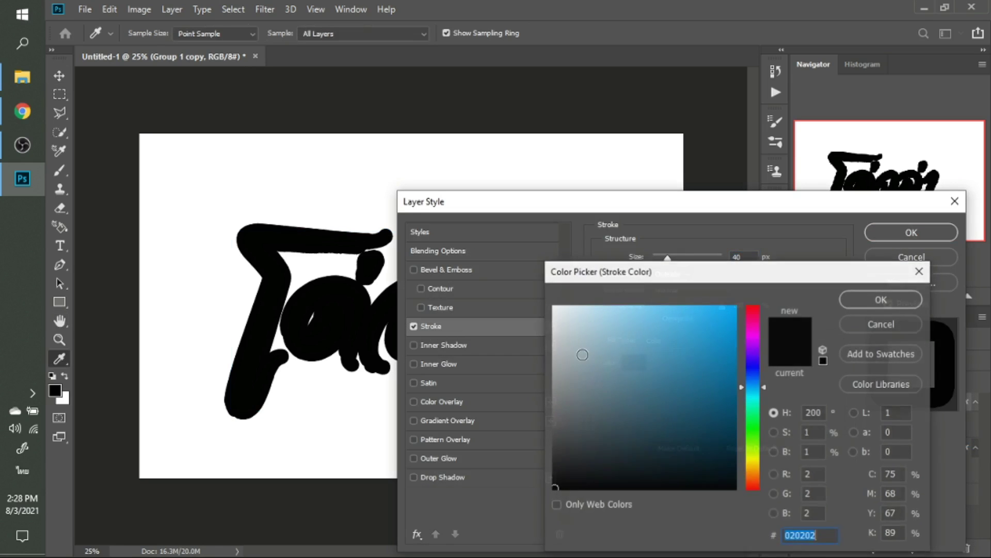
click(349, 170)
key(Return)
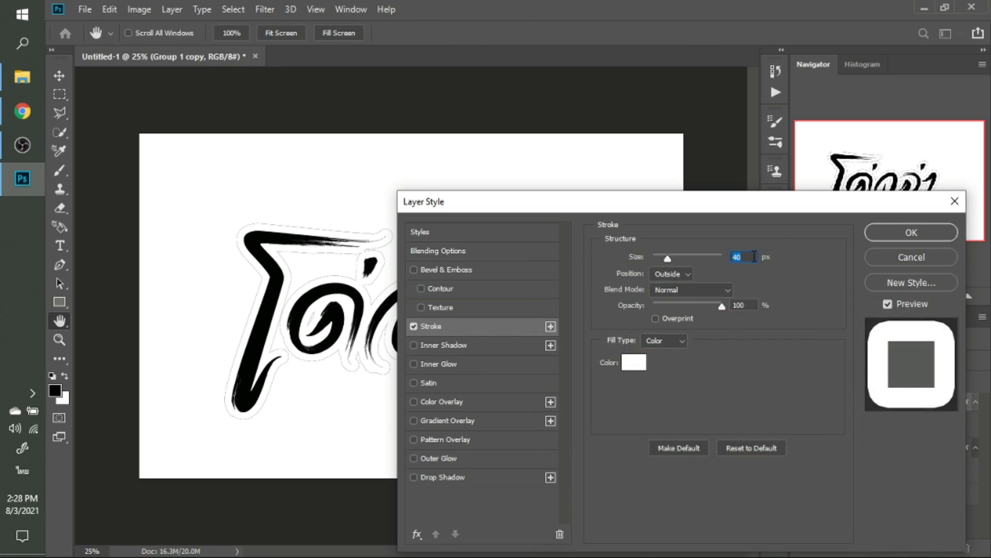
key(Down)
key(Down)
key(Down)
key(Down)
key(Down)
key(Down)
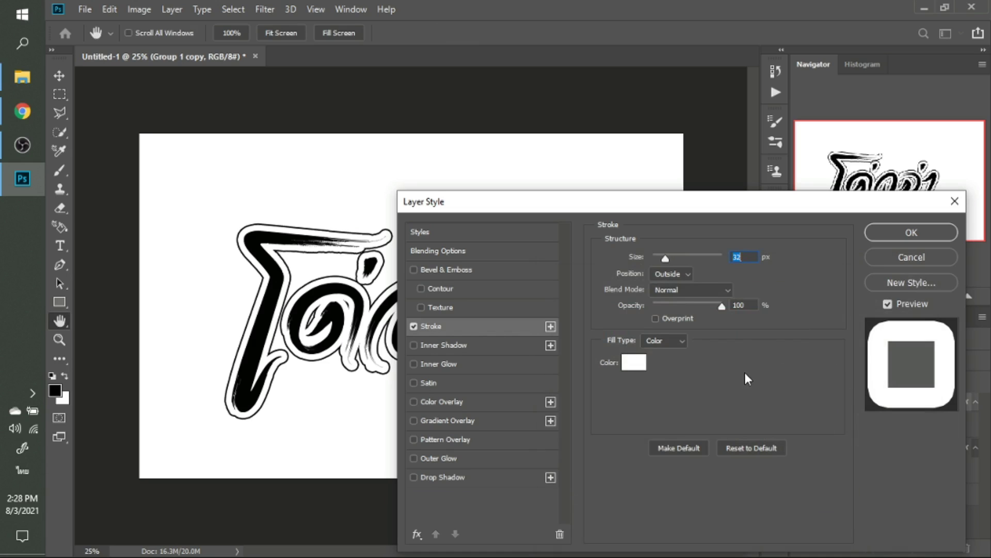
key(Return)
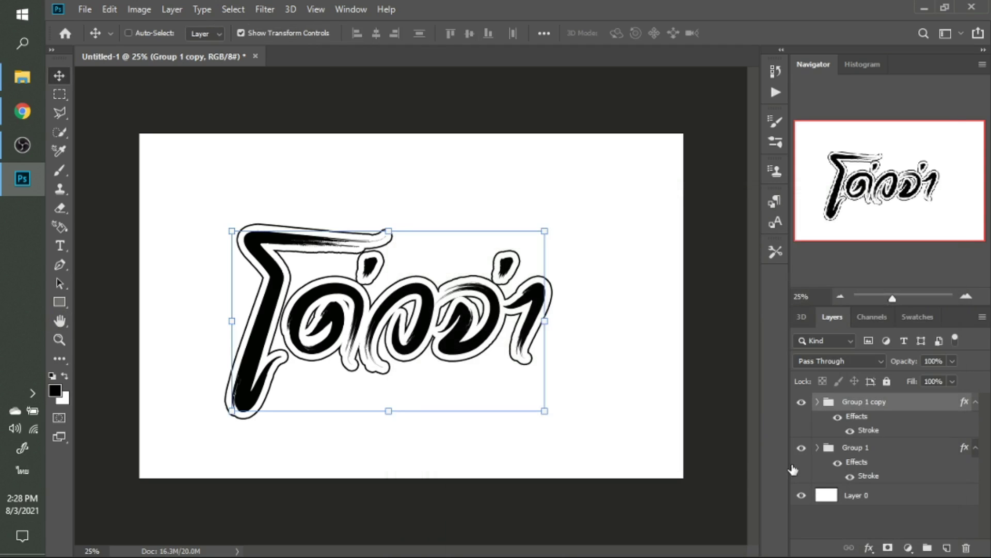
Duplicate the group again, giving it a black 22 px Stroke and a cyan Color Overlay.
key(ctrl+j)
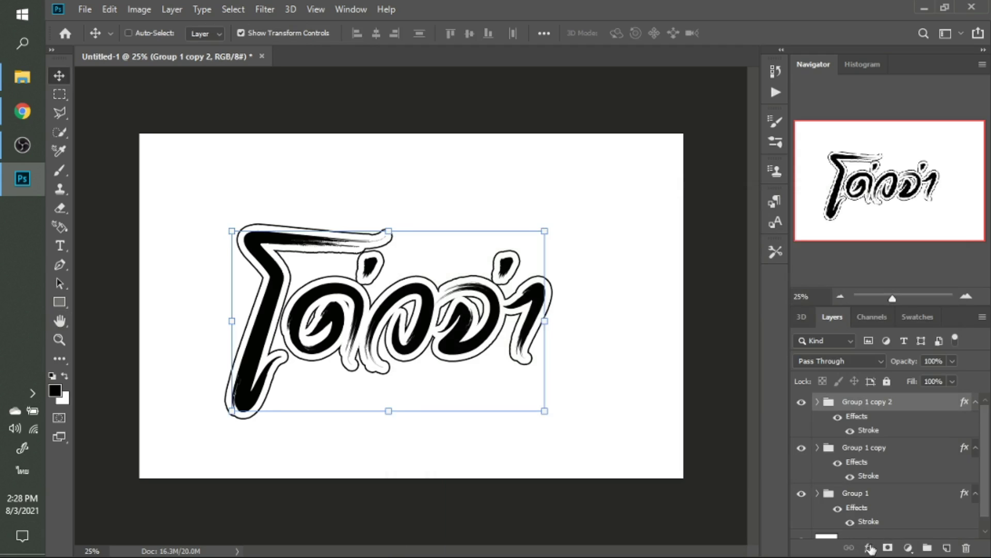
click(869, 547)
click(894, 445)
key(h)
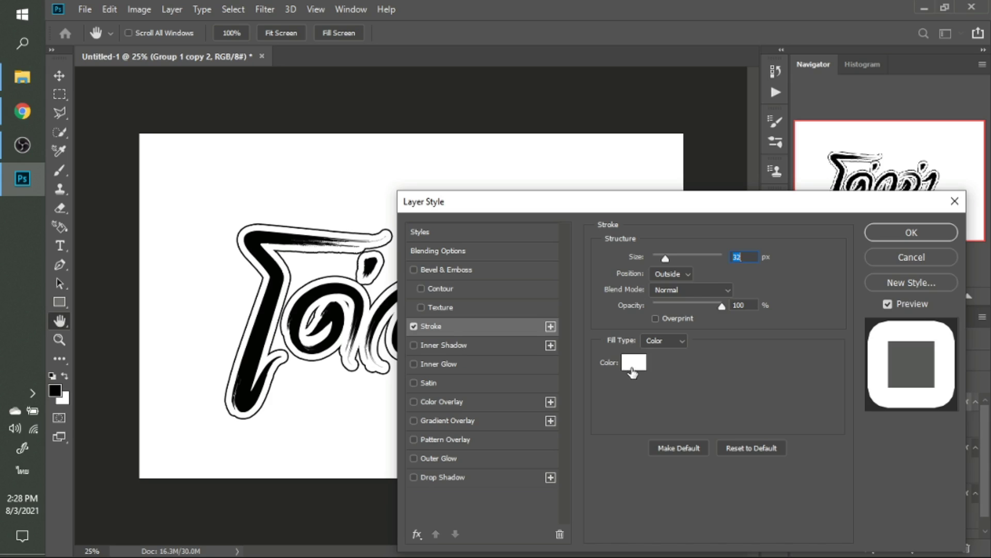
click(632, 369)
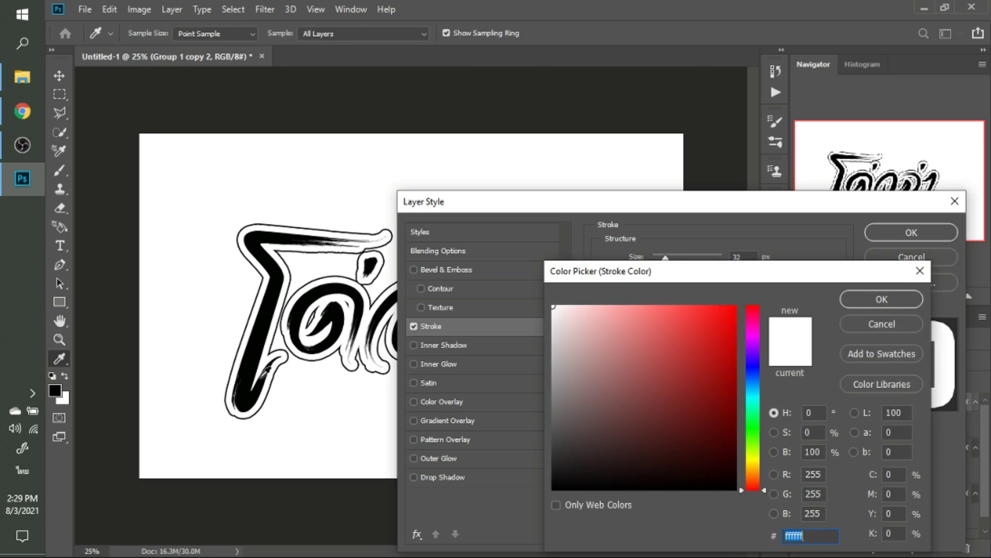
click(251, 383)
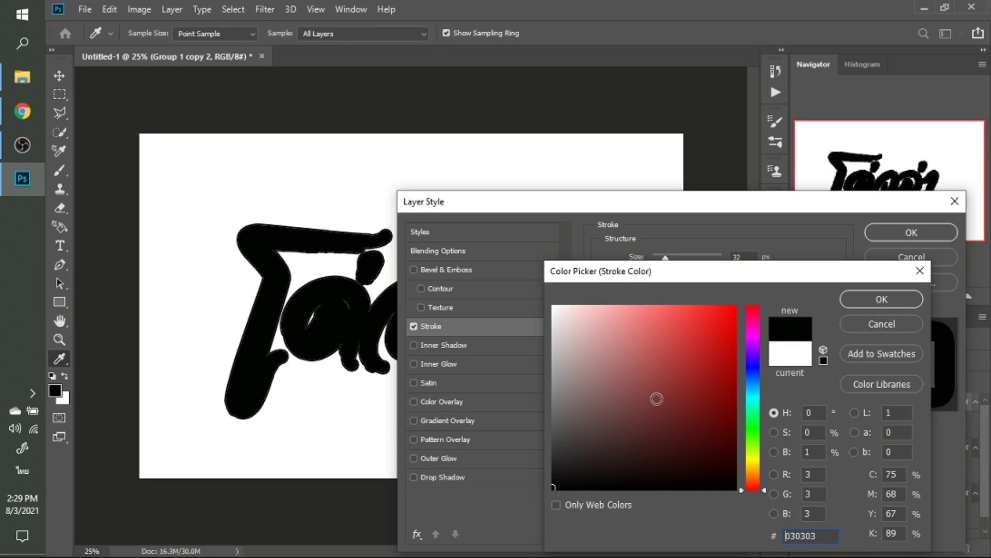
key(Return)
key(Down)
key(Down)
key(Down)
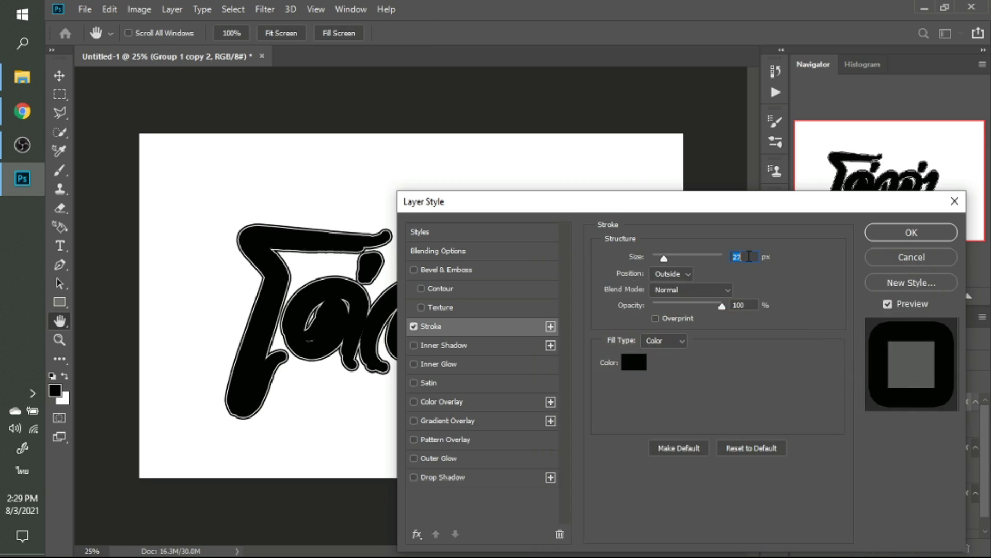
key(Down)
key(Down)
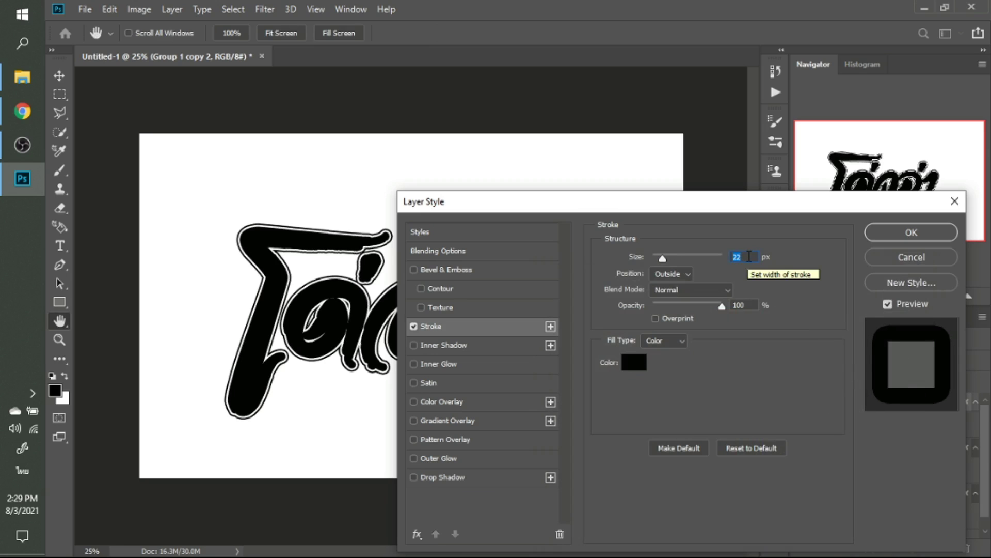
click(443, 402)
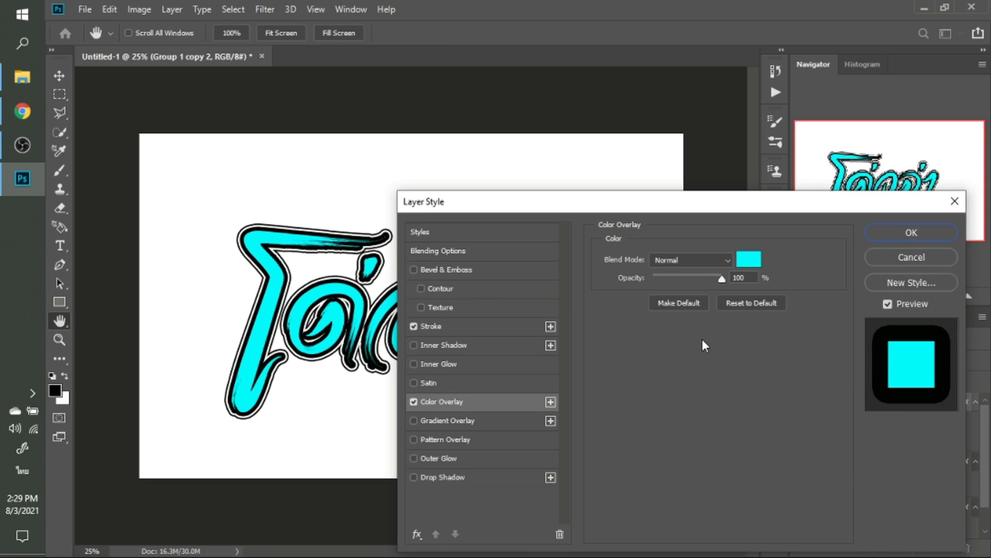
key(Return)
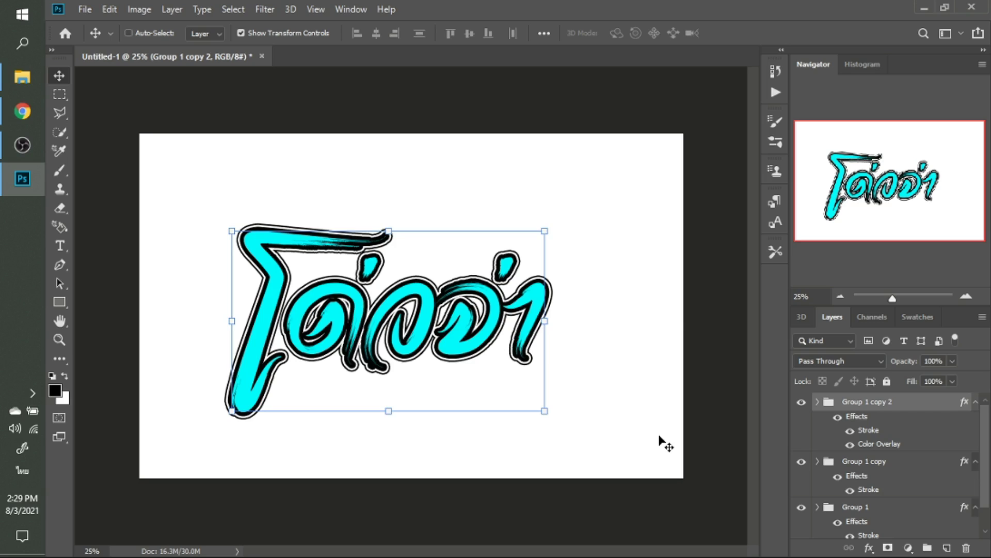
Duplicate the cyan group as Group 1 copy 3 and select its โ text layer.
key(ctrl+j)
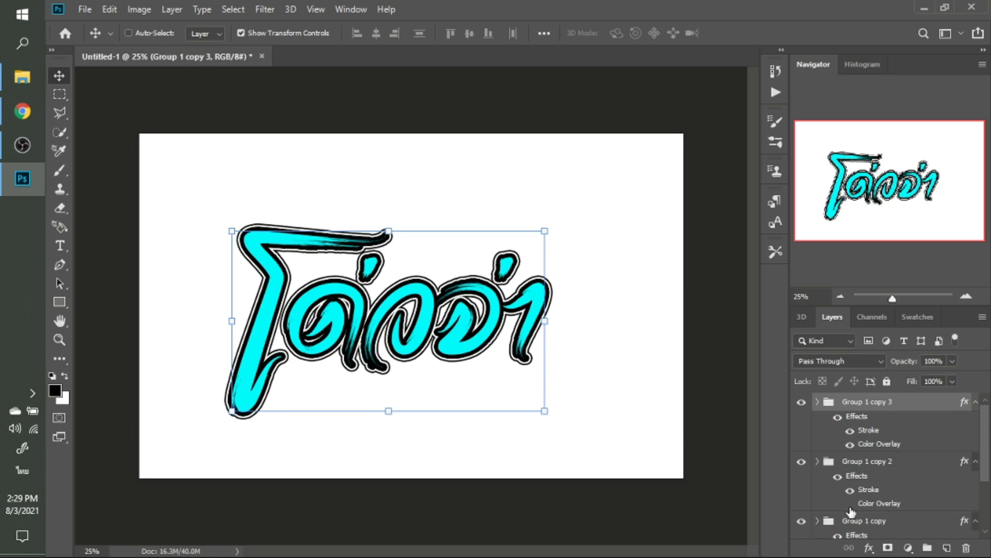
click(801, 402)
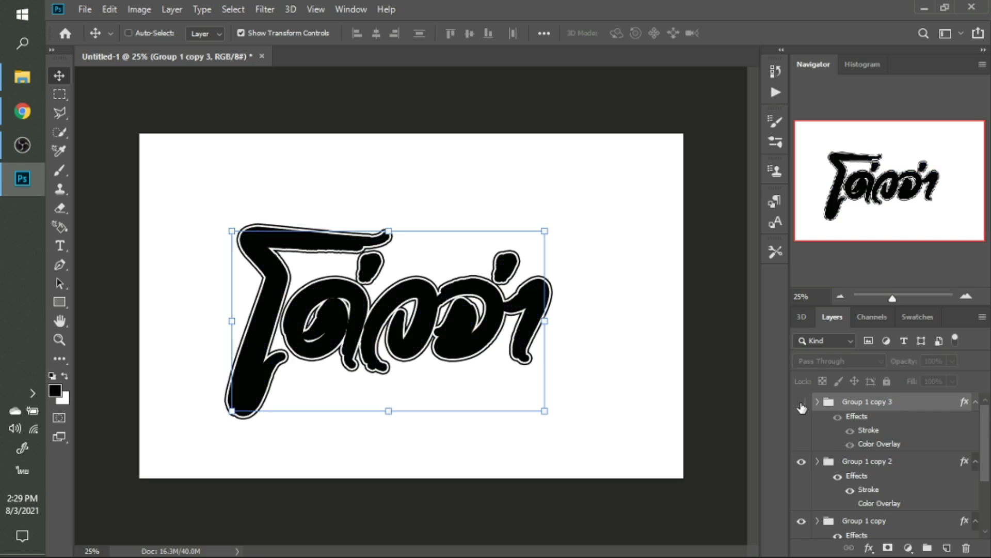
click(802, 403)
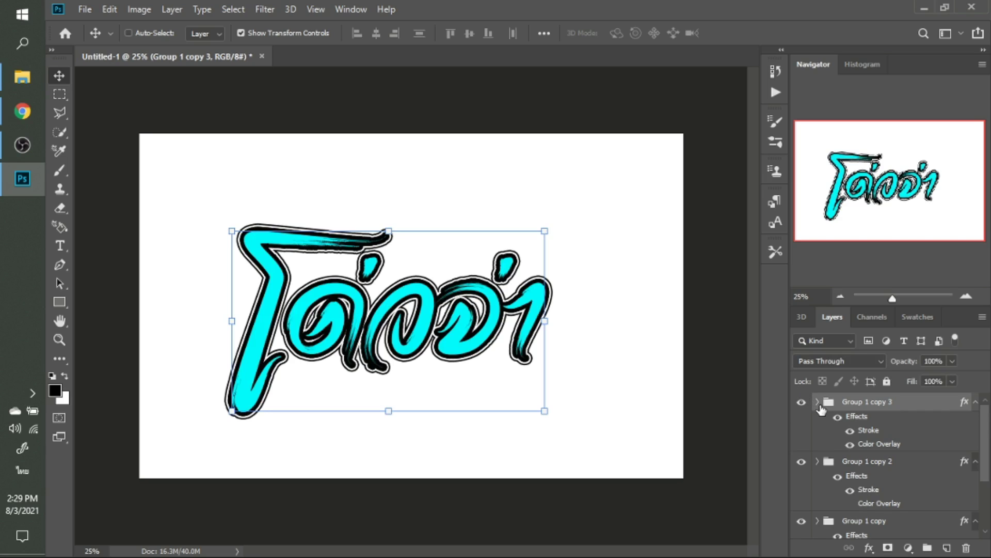
click(816, 402)
click(900, 463)
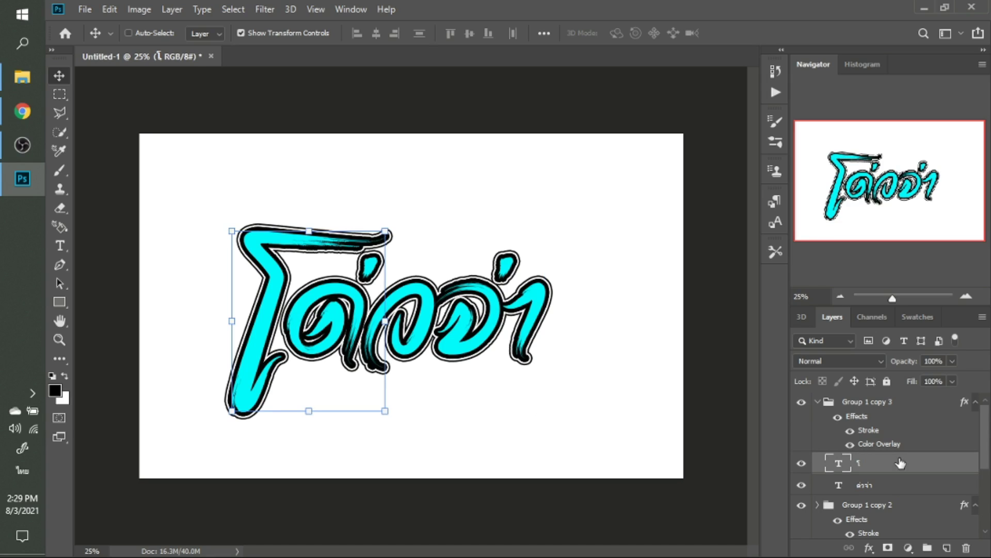
Give the โ text layer a cyan Color Overlay, after briefly trying a Gradient Overlay.
click(867, 549)
click(882, 490)
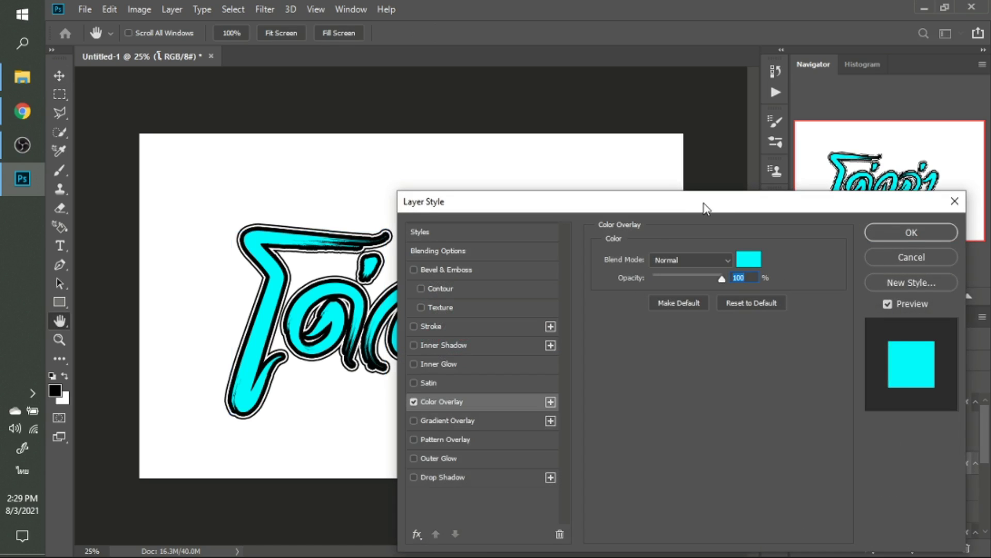
mouse_move(700, 199)
mouse_down()
mouse_move(799, 132)
mouse_move(782, 172)
mouse_up()
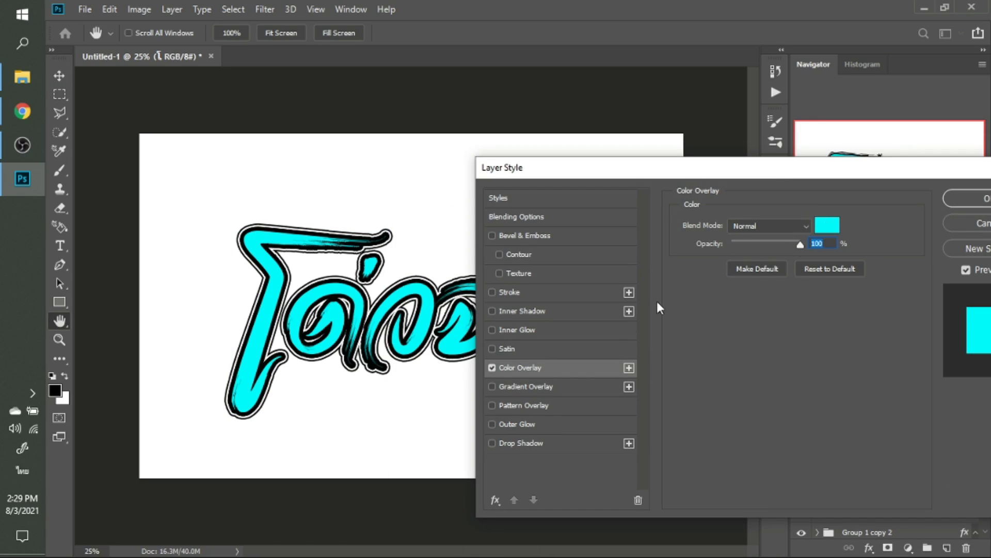
click(492, 368)
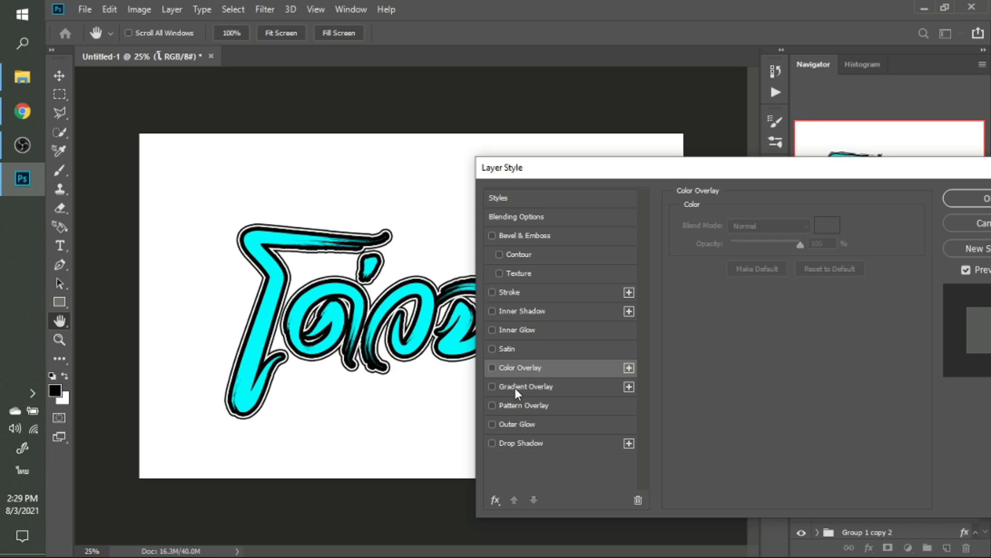
click(516, 393)
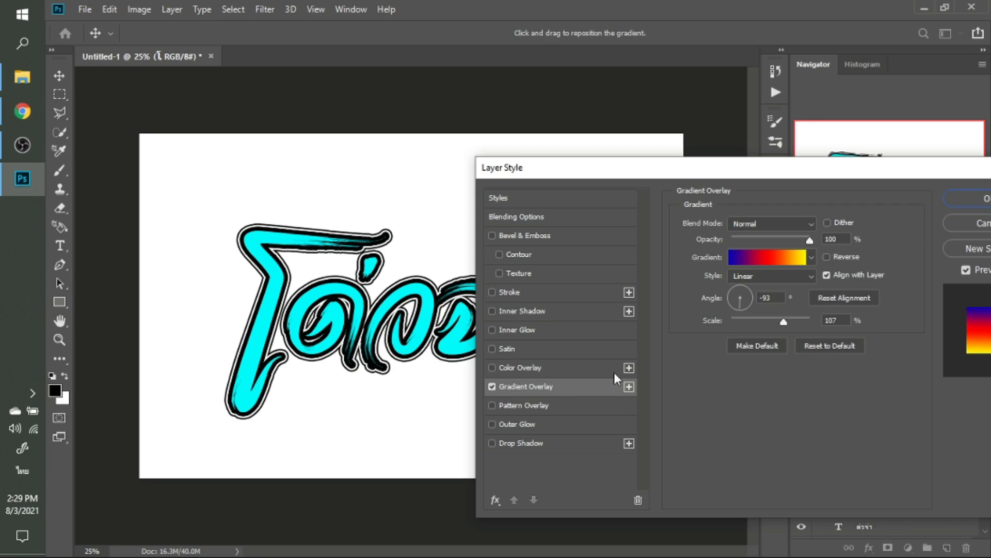
click(492, 388)
click(501, 367)
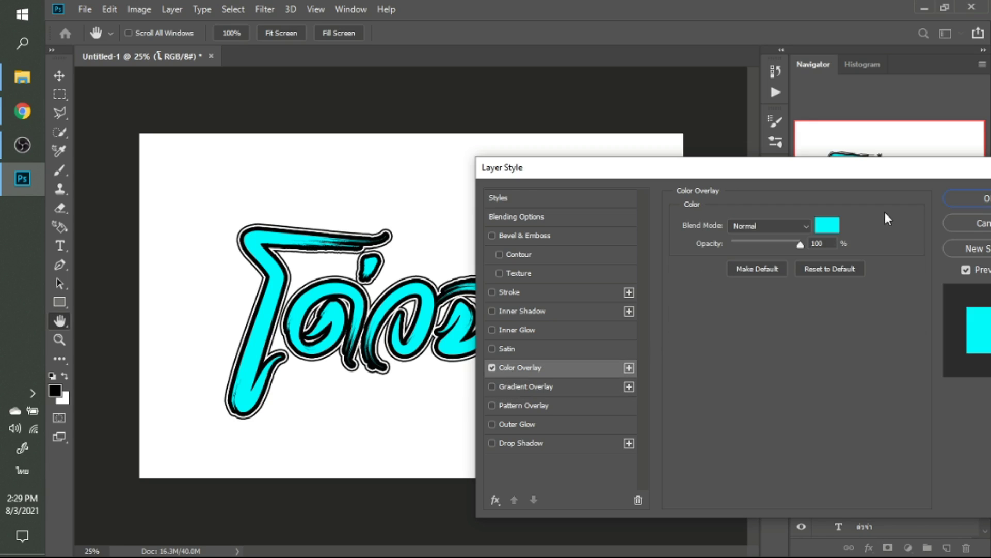
key(Return)
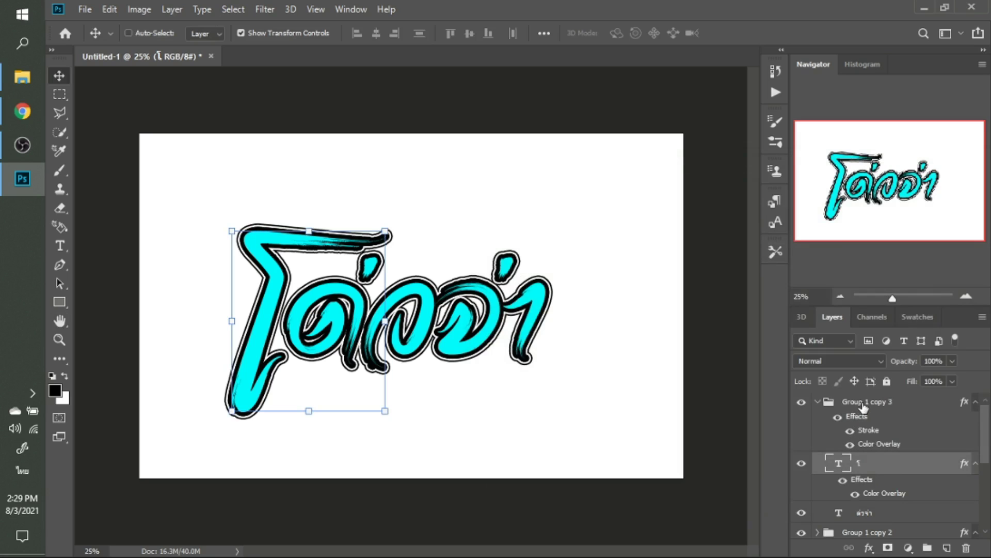
Turn off Group 1 copy 3's cyan Color Overlay, then reselect the โ text layer.
click(864, 408)
click(869, 548)
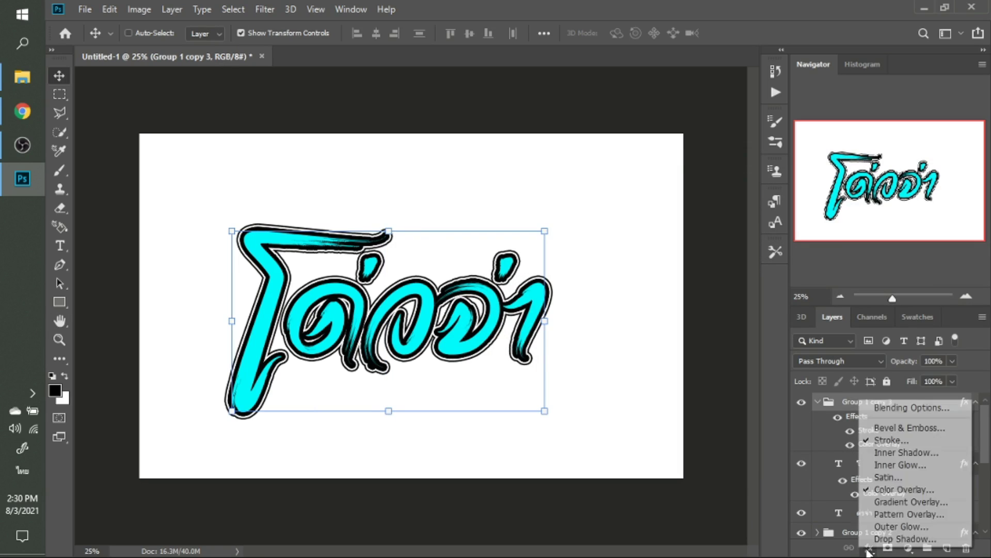
click(873, 491)
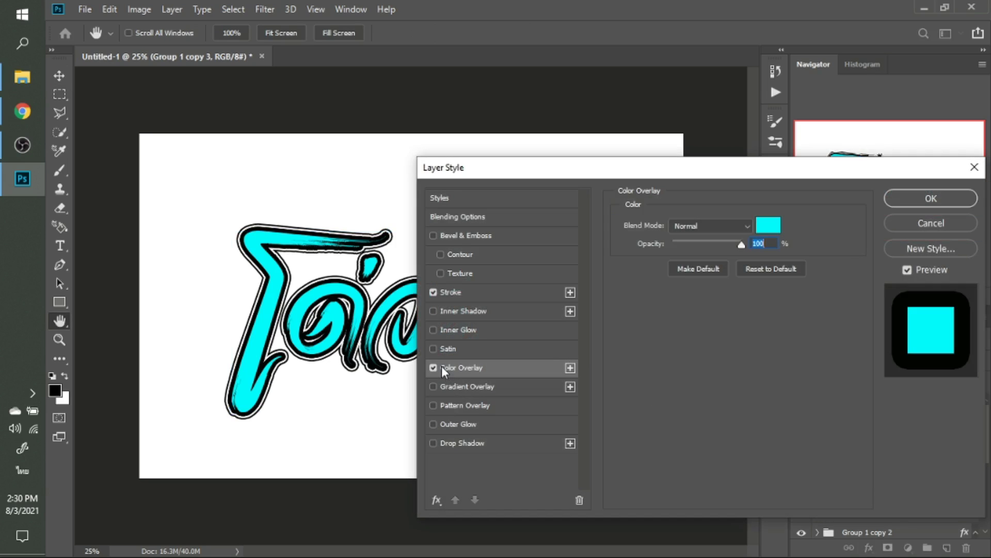
click(434, 369)
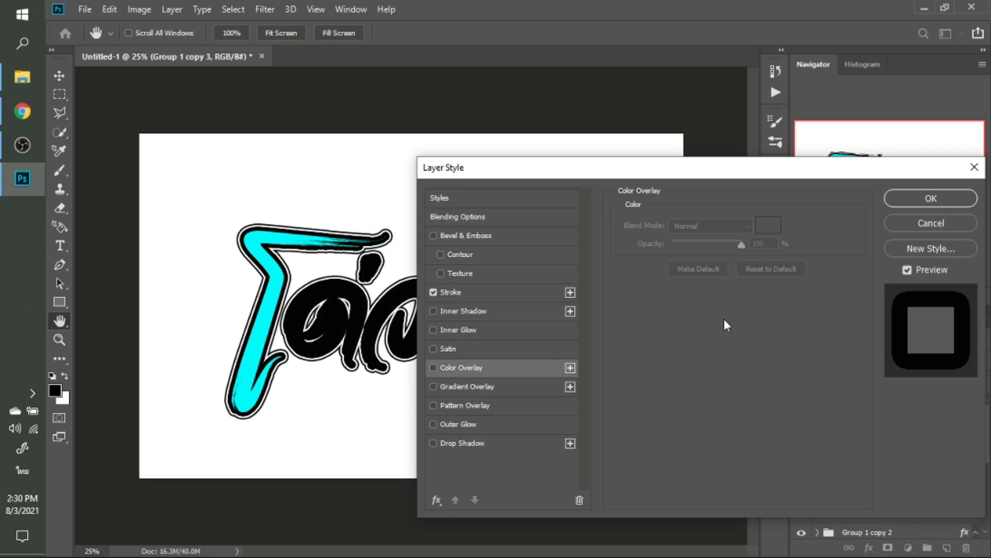
click(908, 197)
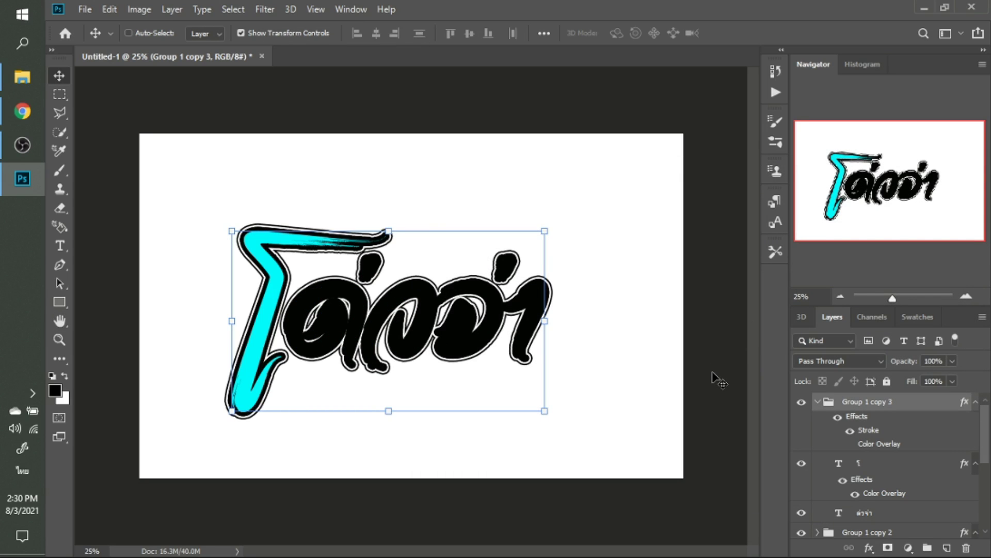
click(869, 465)
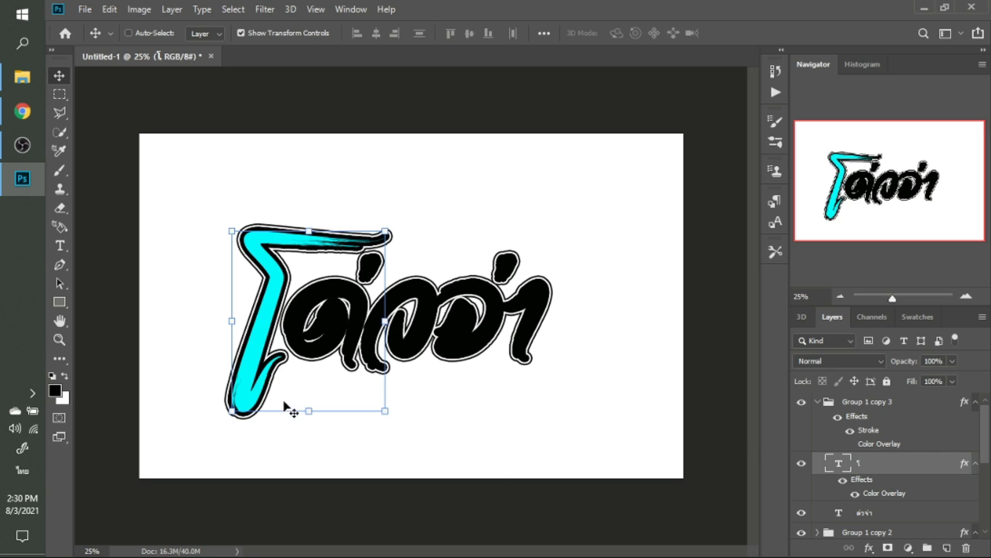
Stretch the cyan โ slightly taller and nudge it a little to the left.
drag(290, 417, 285, 419)
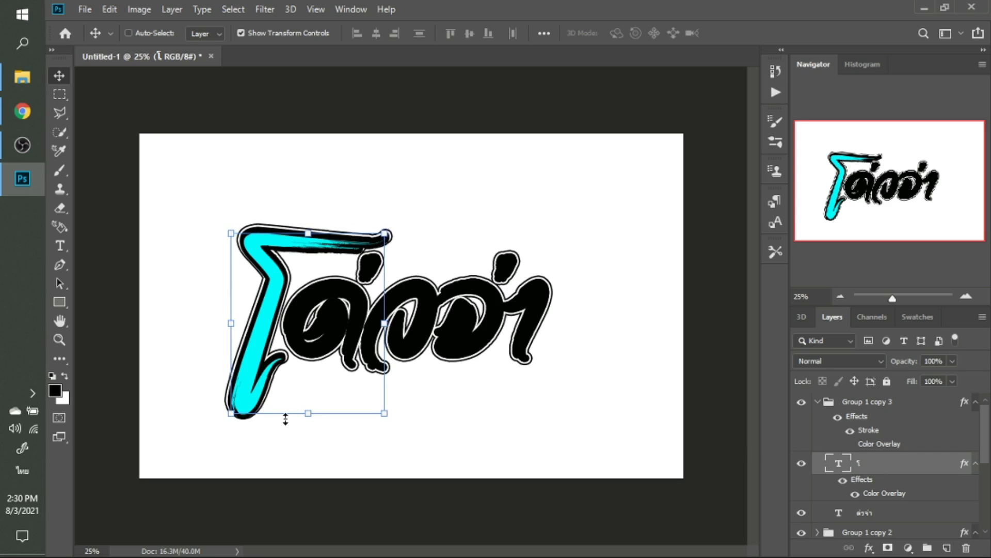
key(Left)
key(Left)
key(Left)
key(Left)
key(Left)
key(Left)
key(Left)
key(Left)
key(Left)
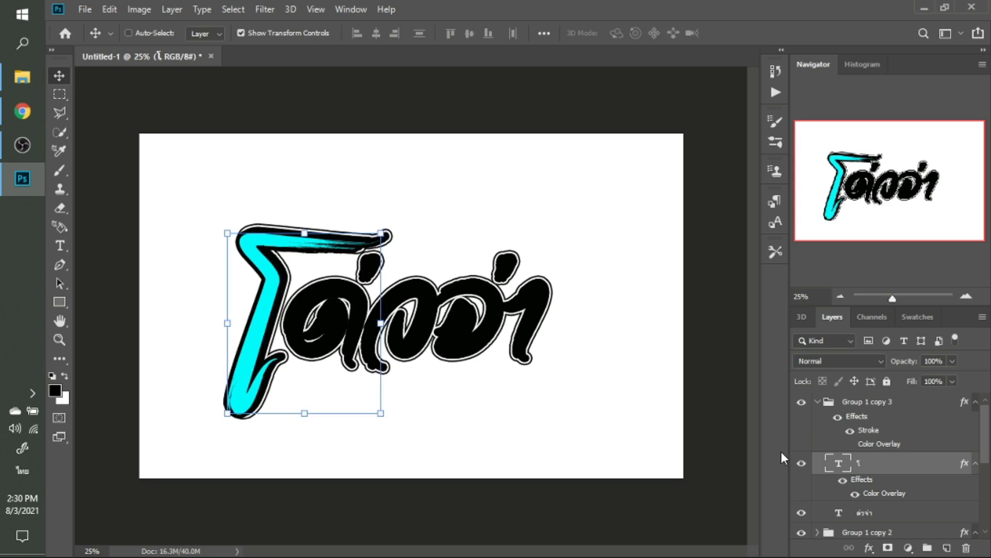
click(864, 514)
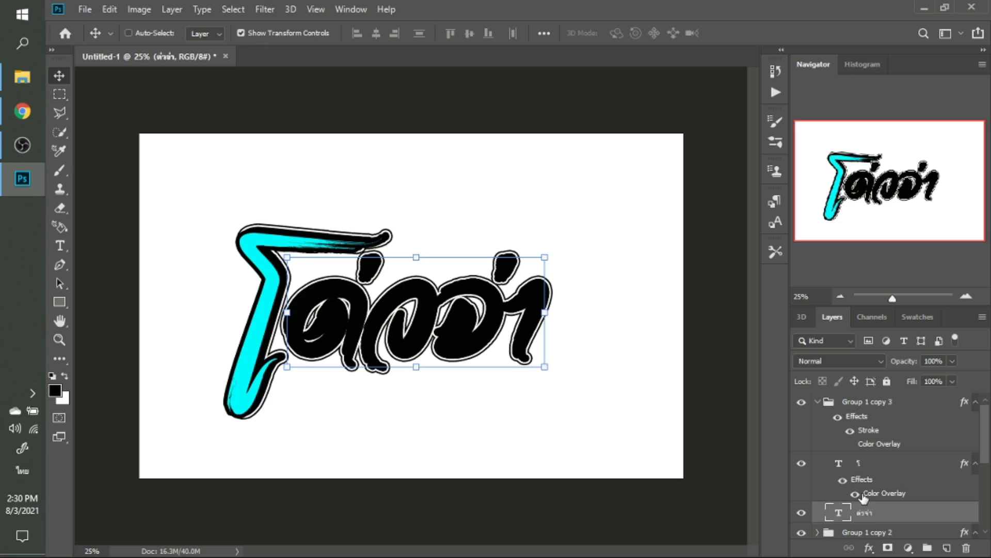
Give the main word layer a yellow fcd602 Color Overlay, leaving the โ cyan.
key(ctrl)
click(869, 548)
click(886, 483)
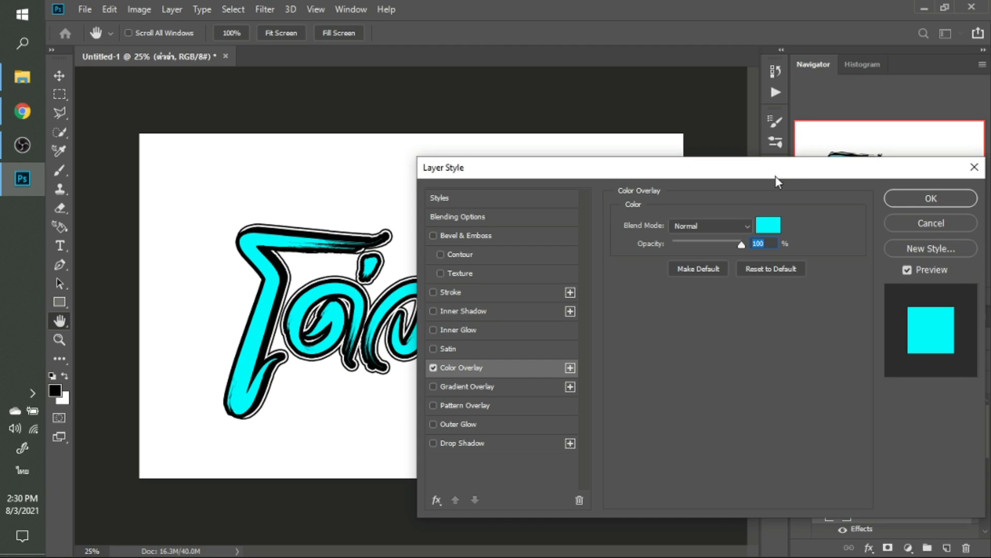
drag(776, 176, 872, 276)
click(863, 327)
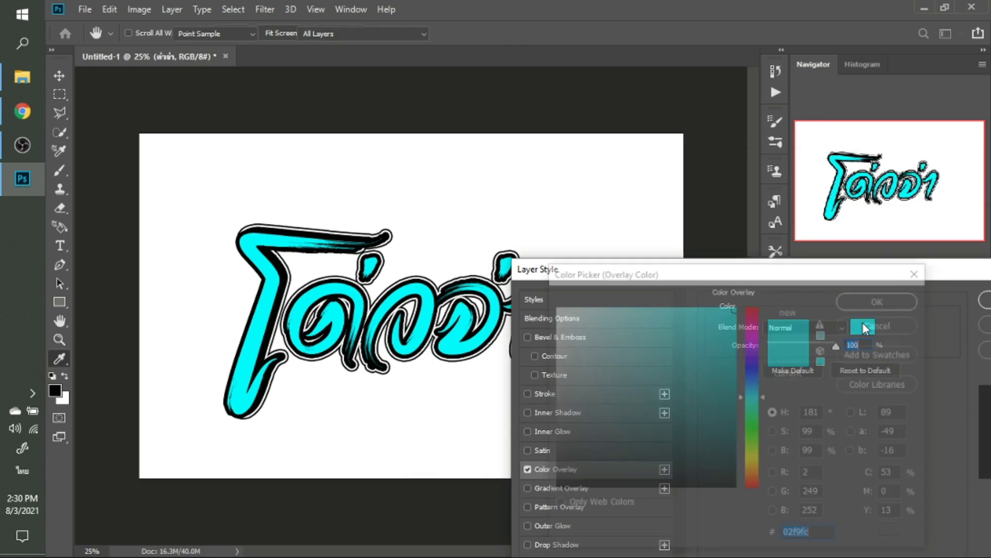
click(754, 465)
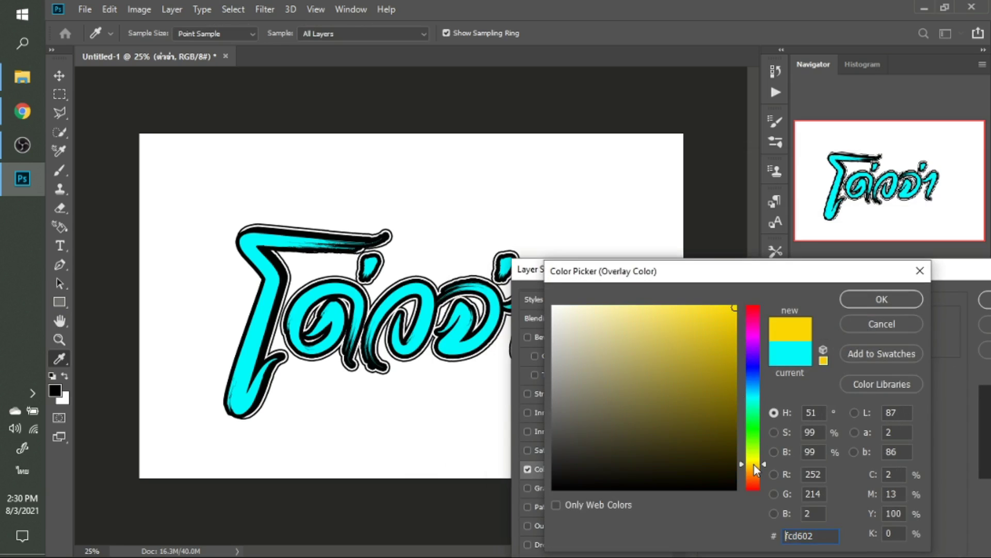
key(Return)
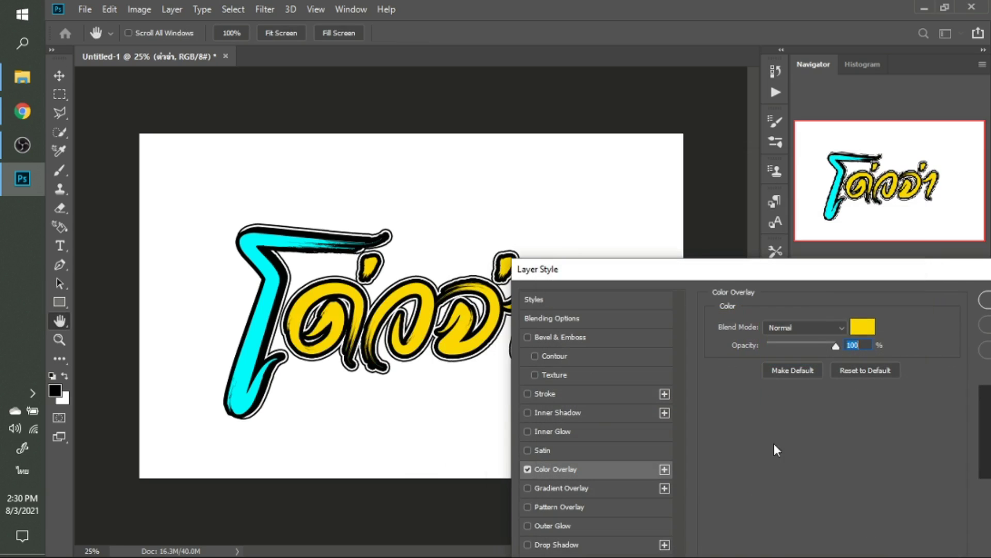
key(Return)
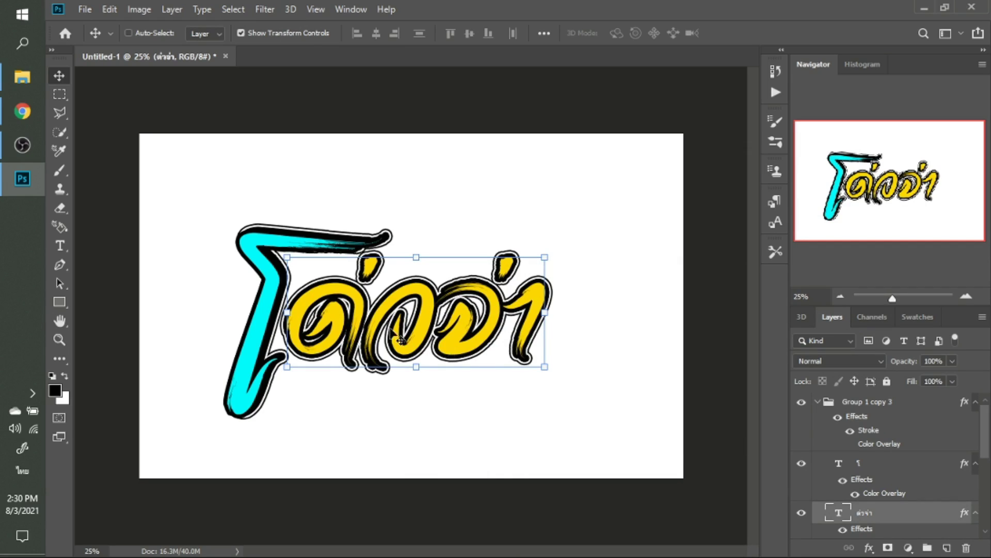
Enter and then commit text editing on the first letter's layer without changes.
key(t)
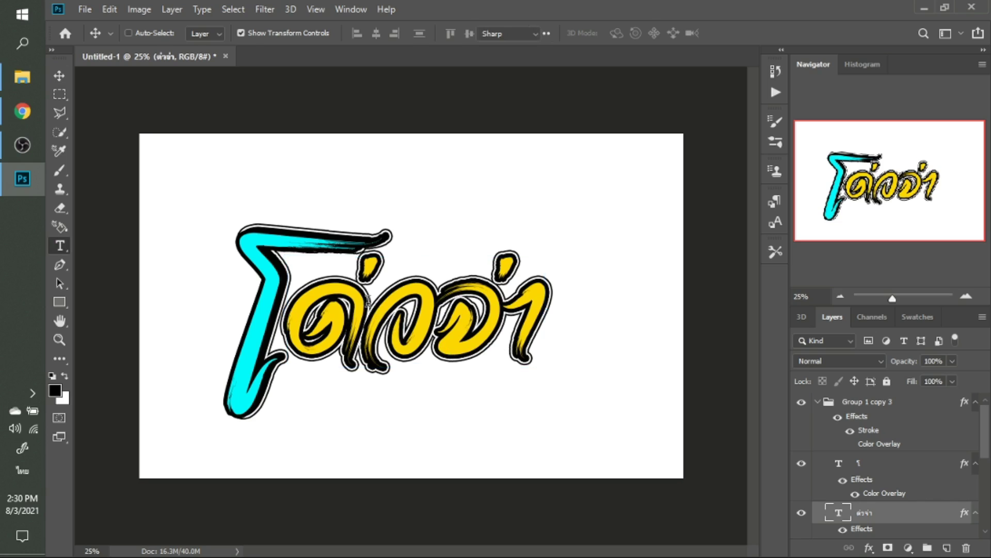
click(511, 333)
click(589, 337)
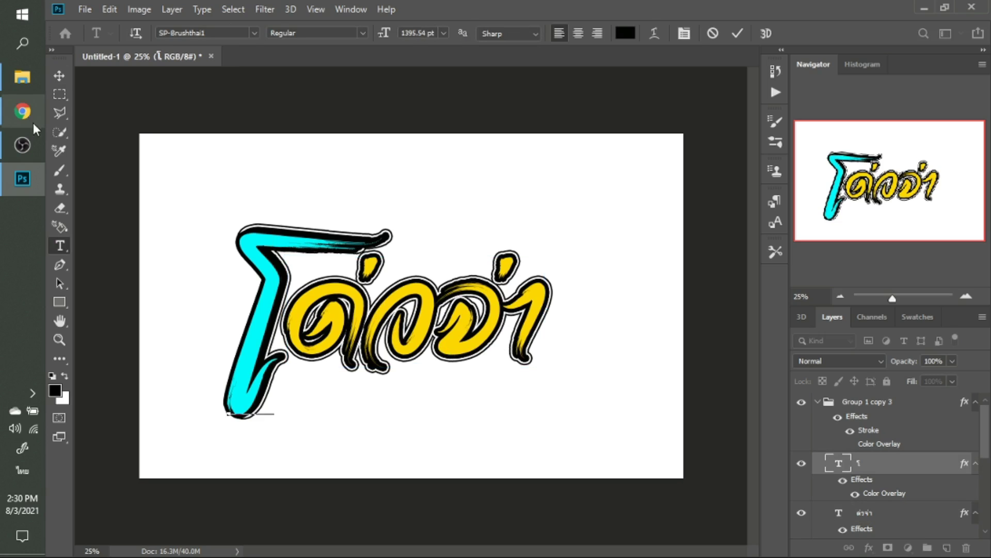
click(59, 77)
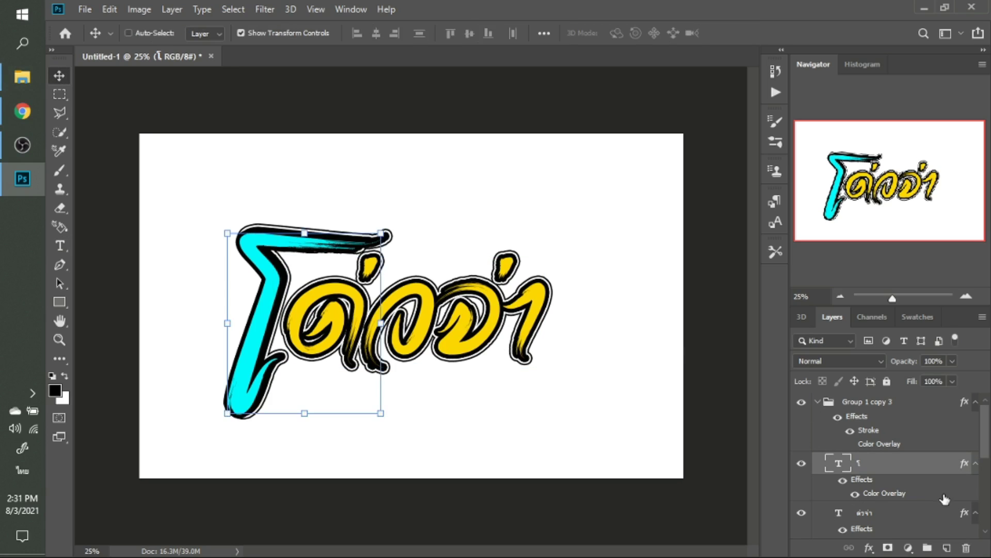
Select the characters from ต to the end of the main word's text.
click(872, 515)
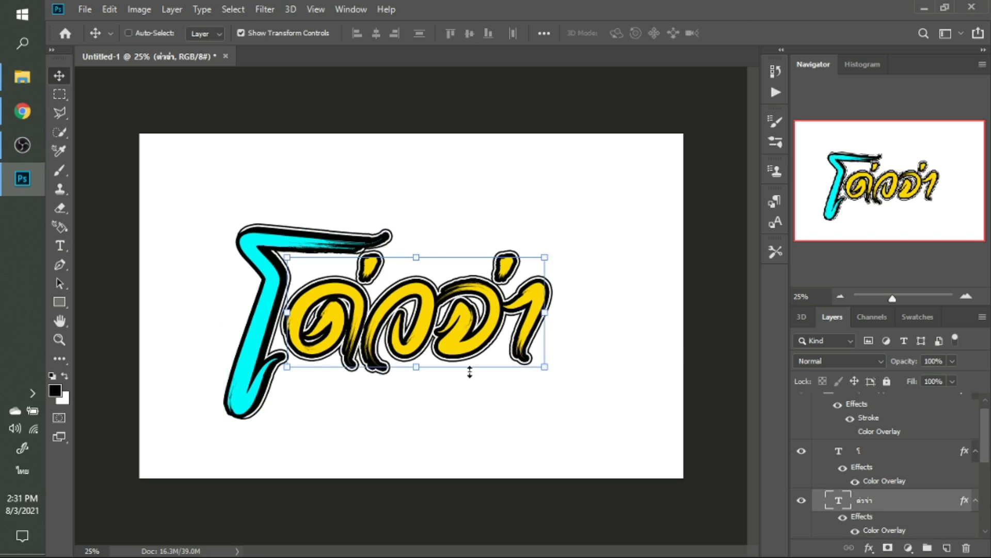
key(t)
click(516, 295)
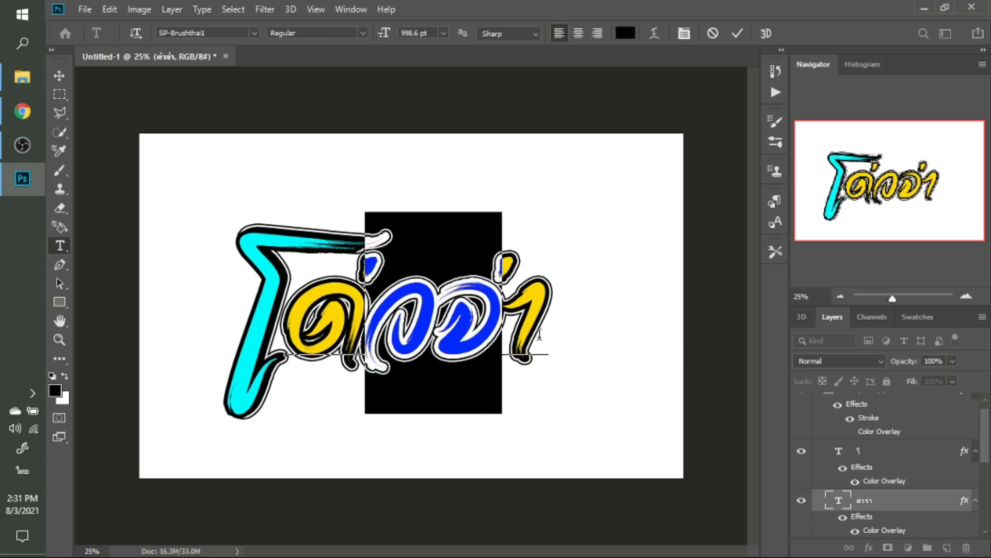
drag(373, 309, 606, 343)
key(Left)
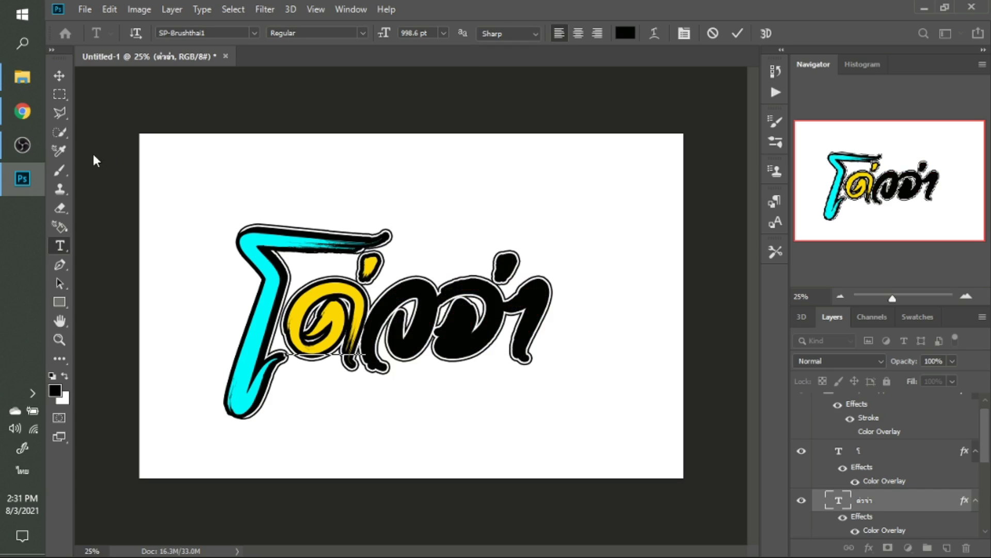
Change the ด่ letter's Color Overlay to the cyan sampled from the first letter.
click(55, 75)
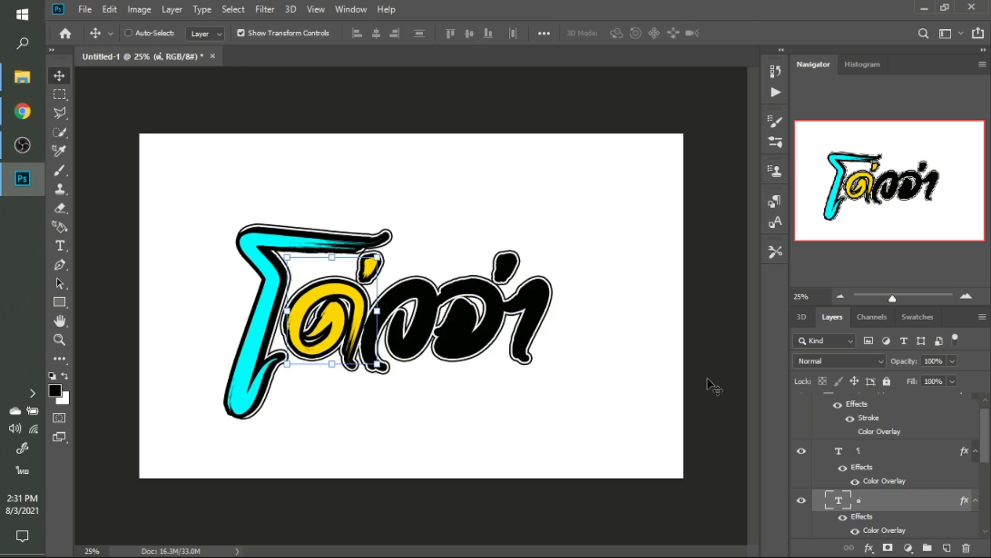
click(869, 547)
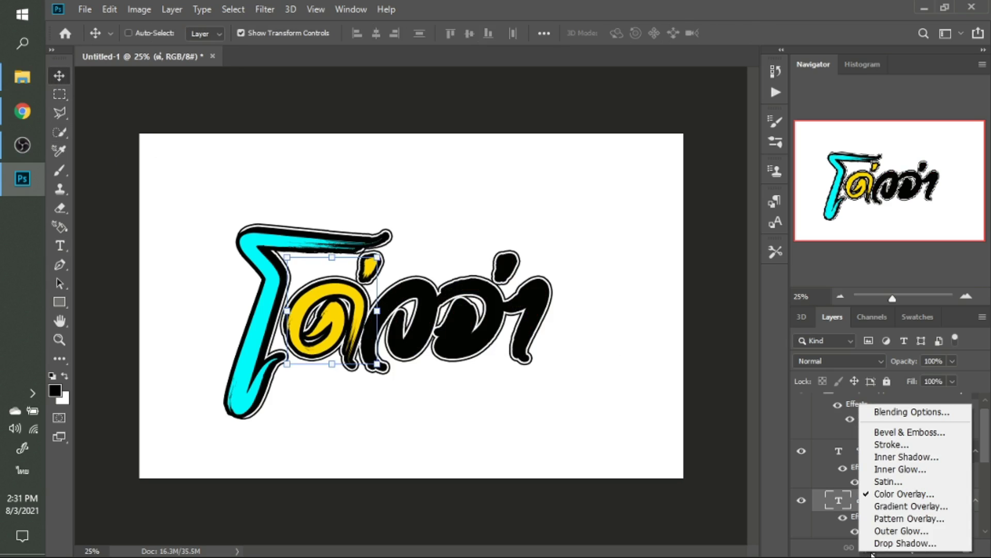
click(885, 496)
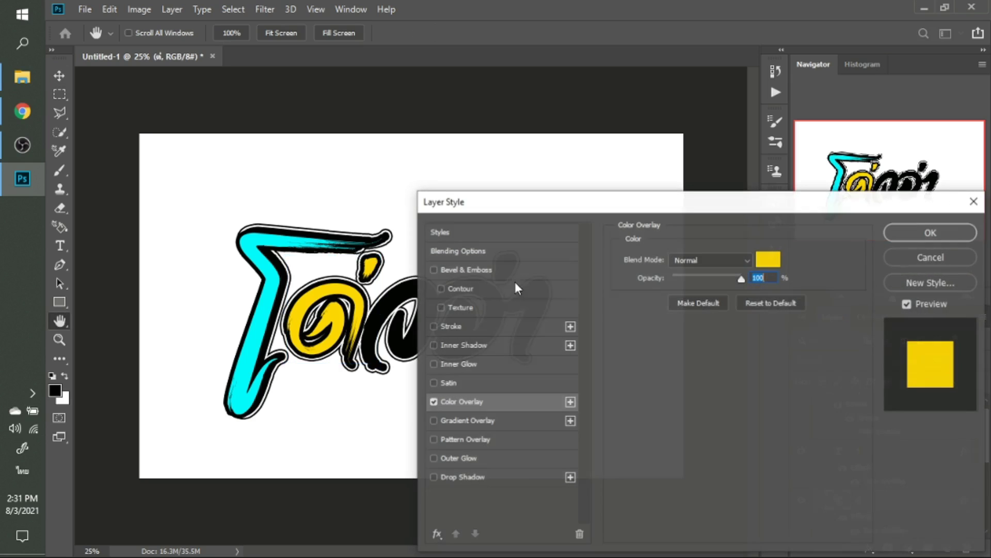
drag(683, 200, 770, 173)
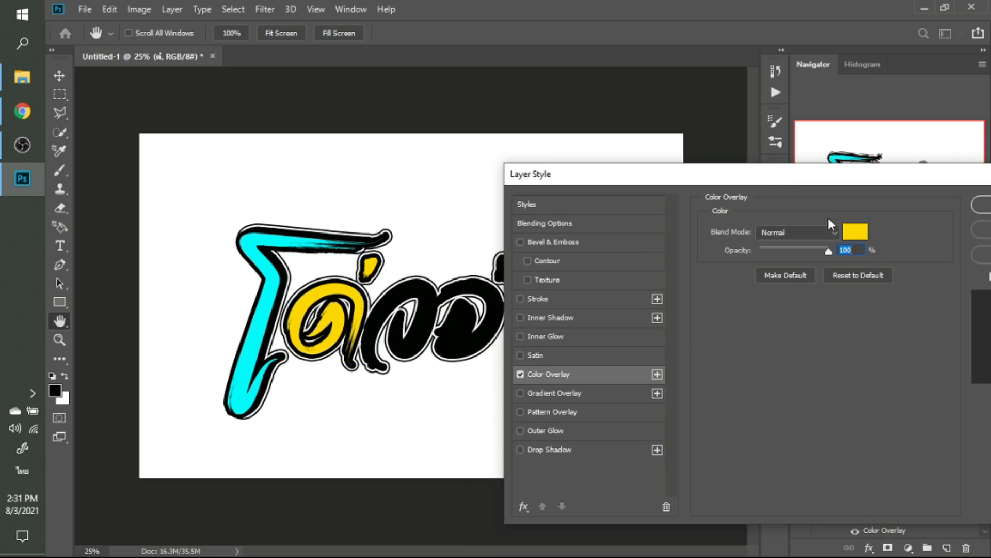
click(856, 231)
click(250, 395)
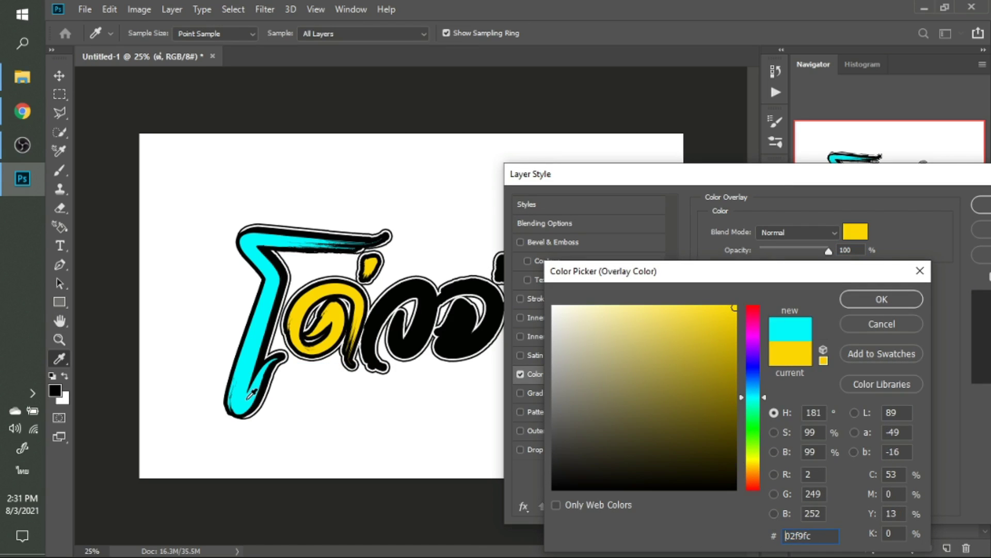
key(Return)
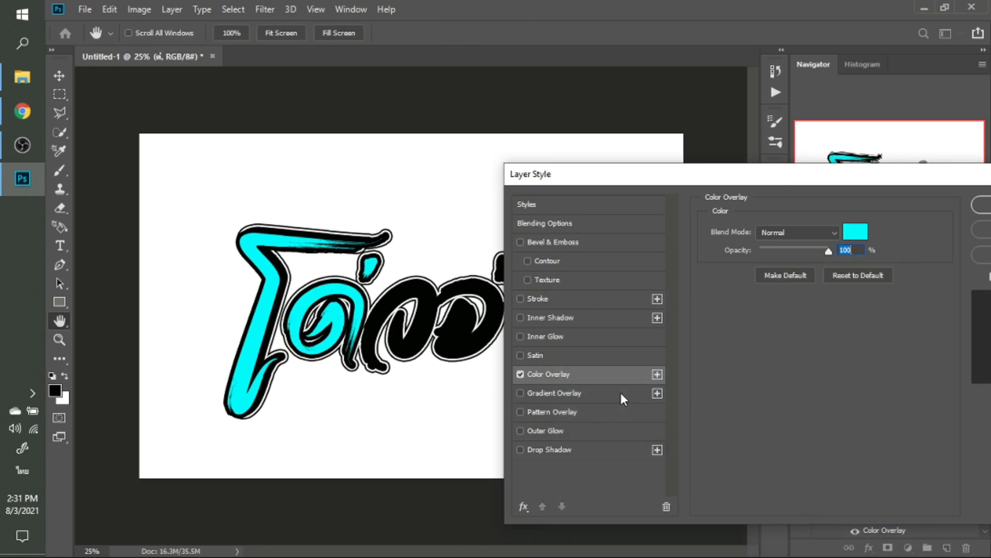
key(Return)
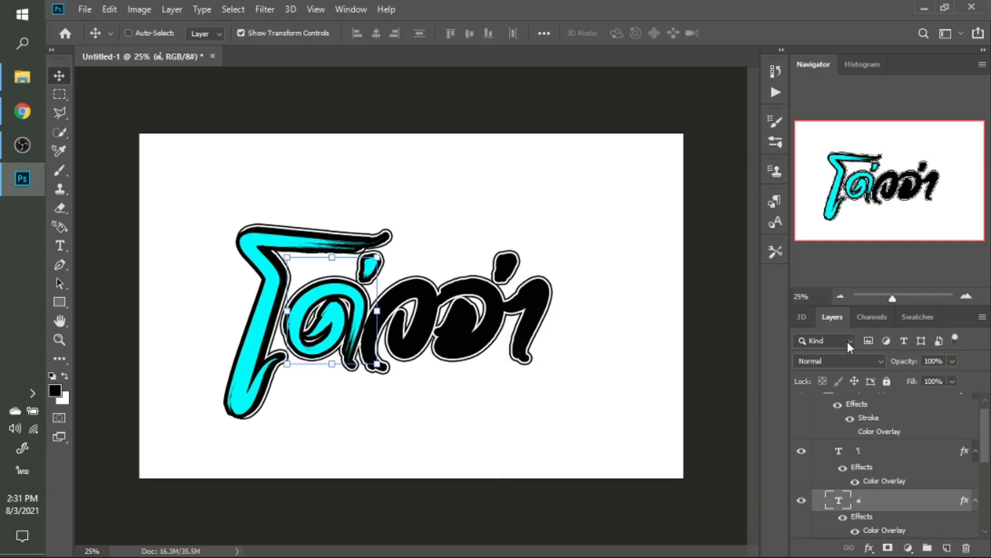
Duplicate the cyan ด letter, move it right over the black lettering, and retype it as ง.
alt+click(499, 404)
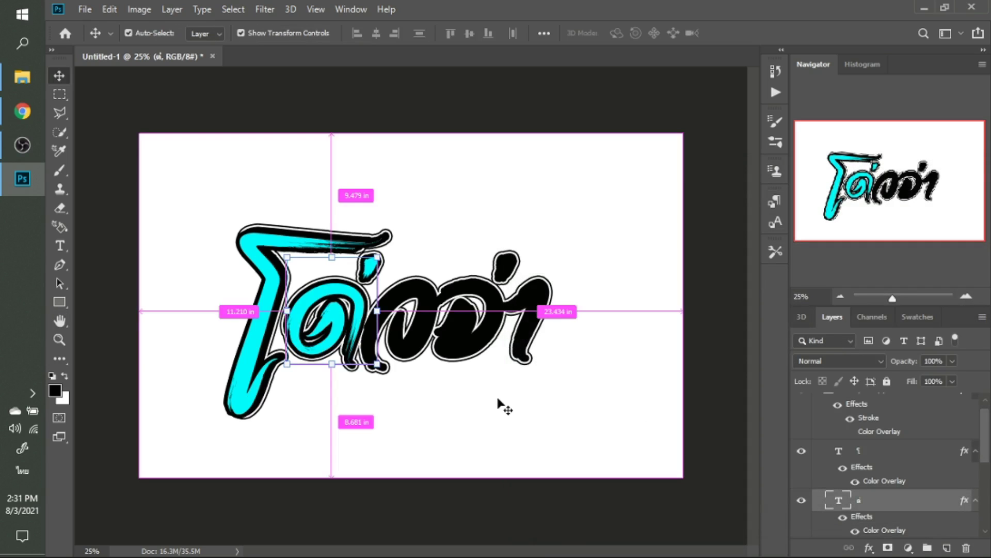
drag(339, 341, 449, 330)
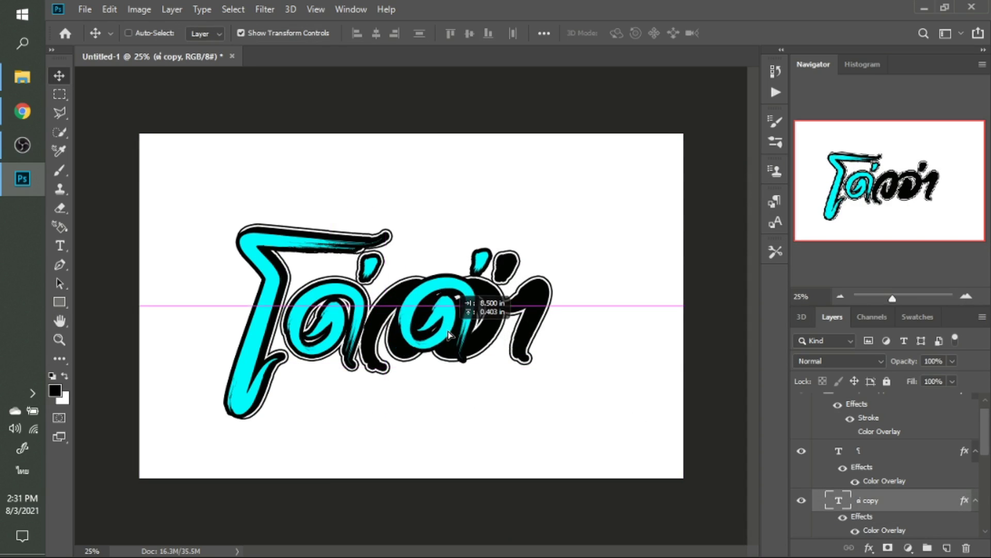
key(t)
click(448, 327)
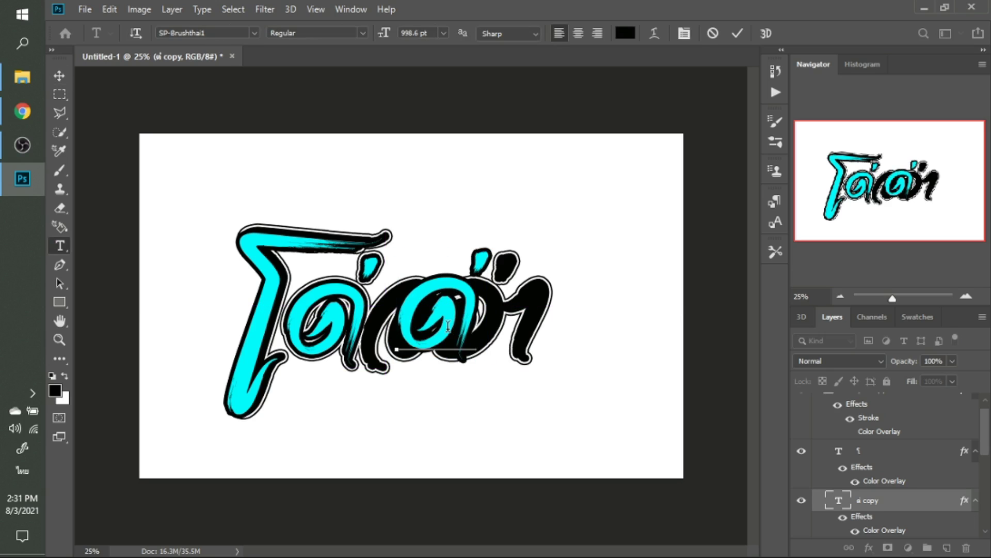
key(ctrl+a)
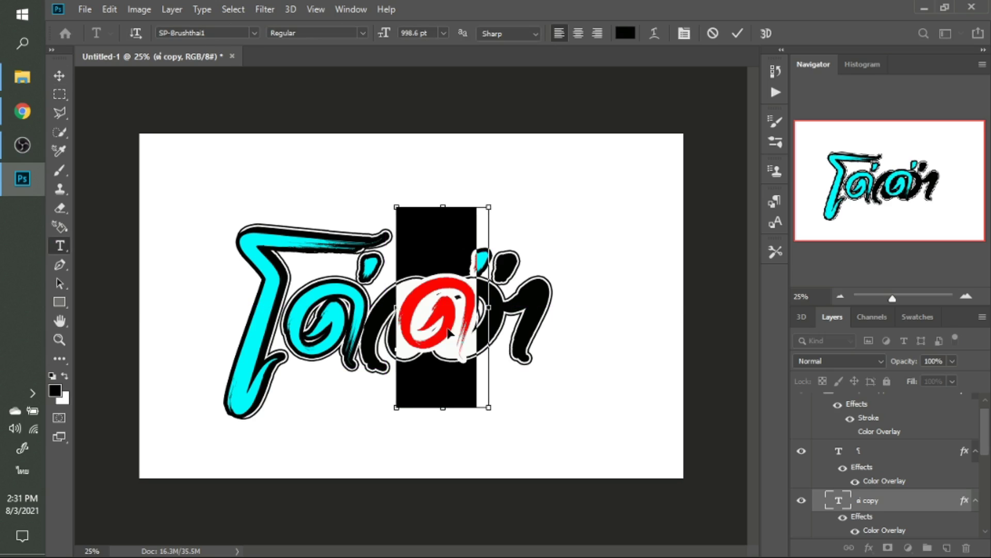
click(448, 327)
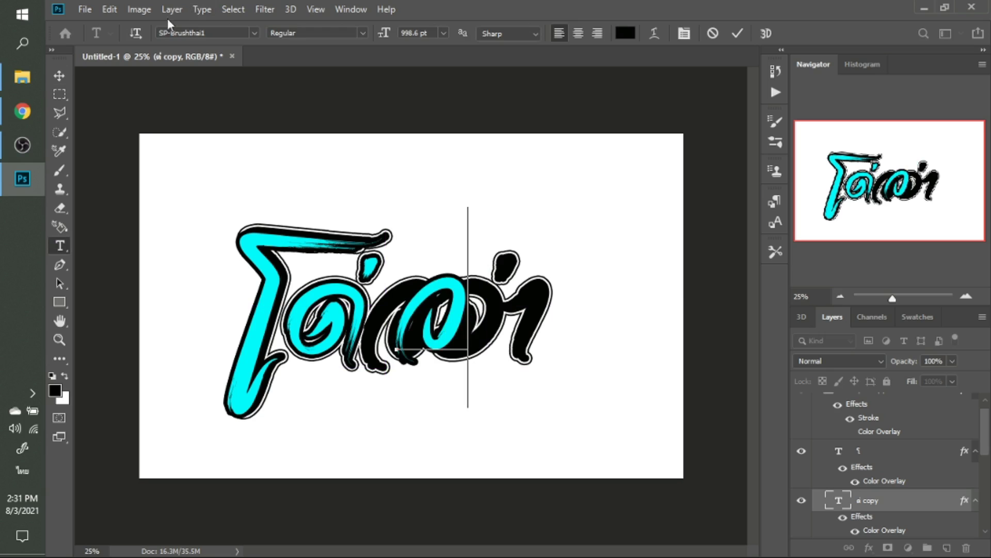
click(59, 74)
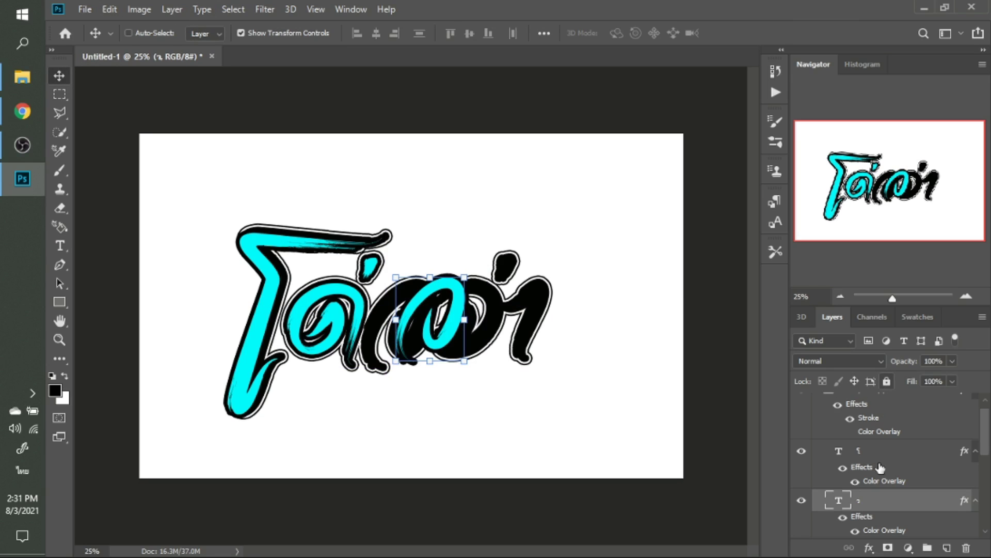
Change the ง letter's Color Overlay from cyan to yellow fcf302.
click(869, 548)
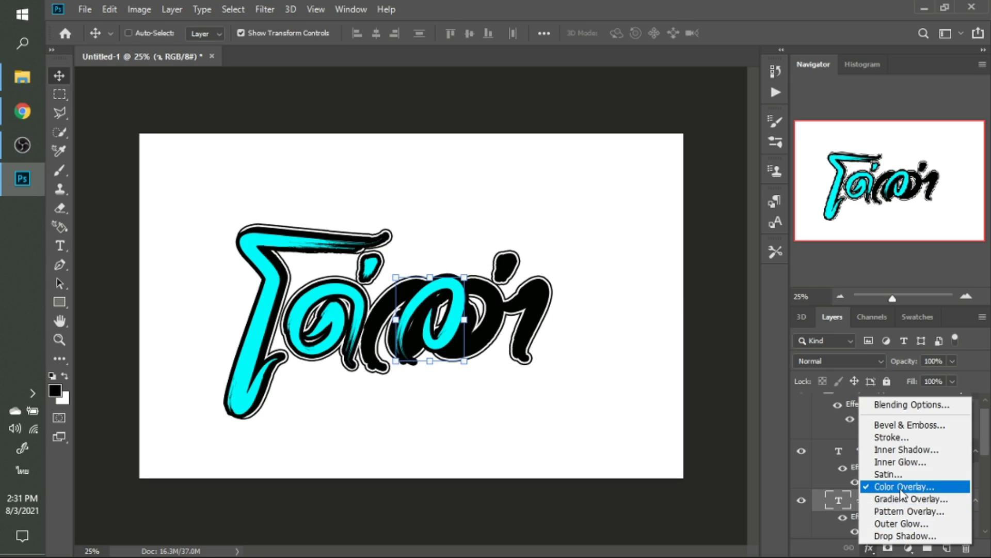
key(Escape)
drag(891, 484, 901, 489)
double_click(866, 479)
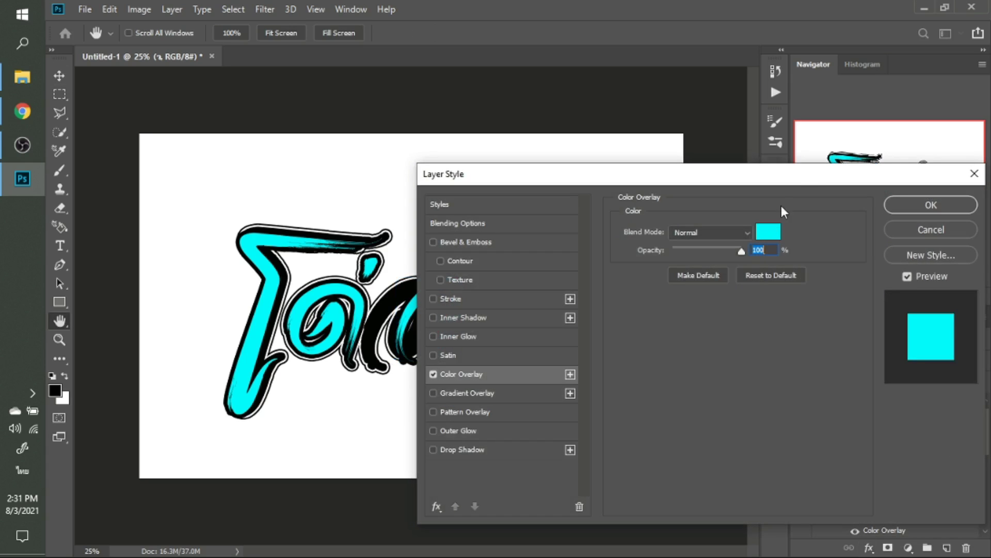
drag(788, 182, 900, 182)
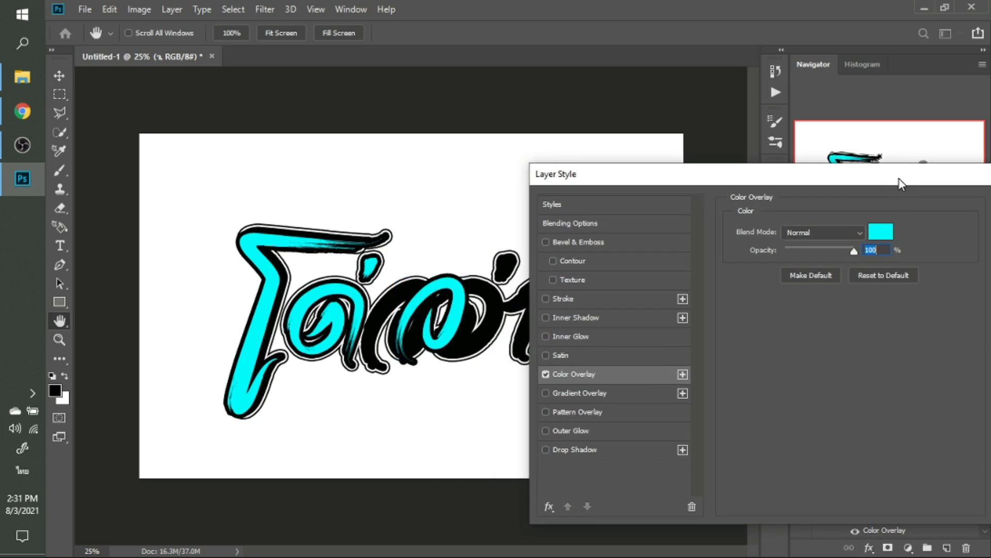
click(882, 232)
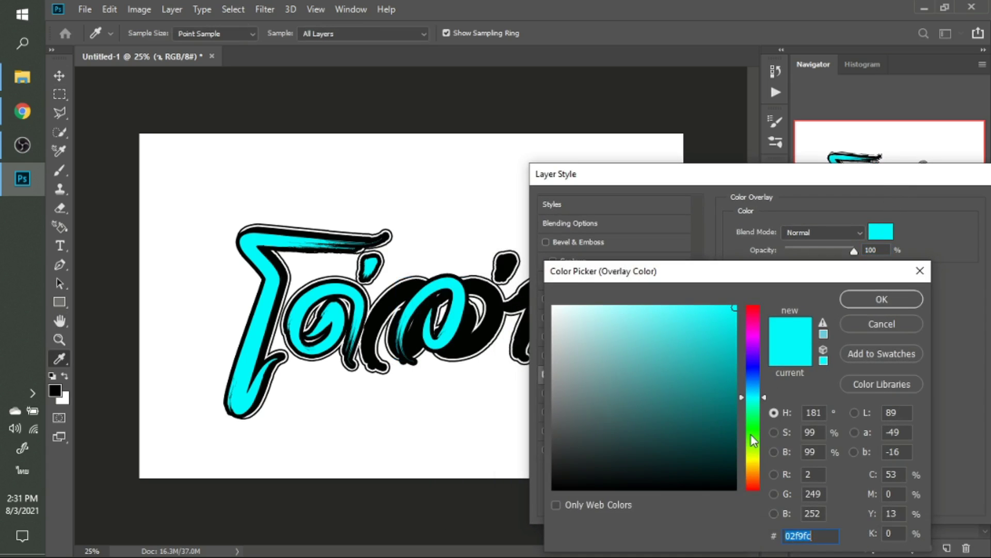
click(753, 460)
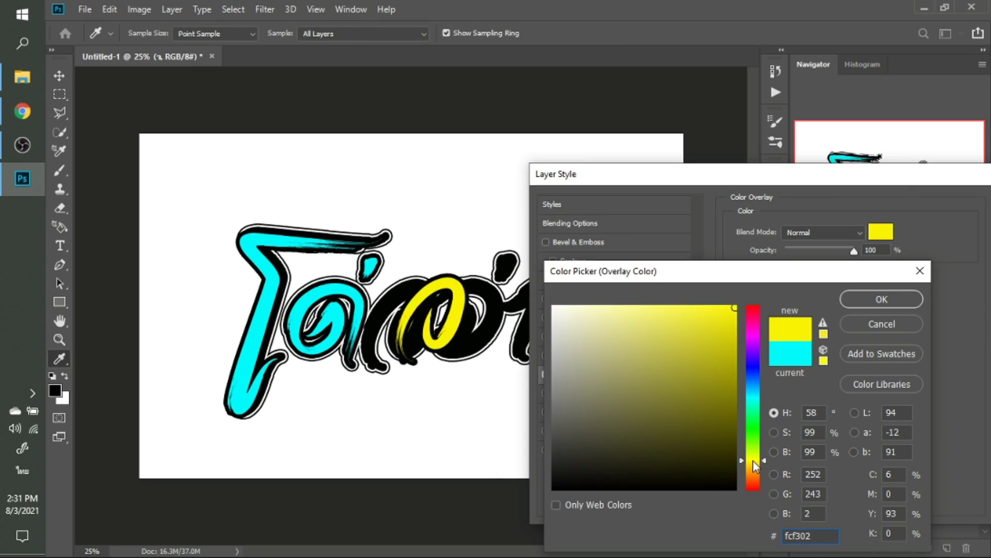
key(Return)
key(Return)
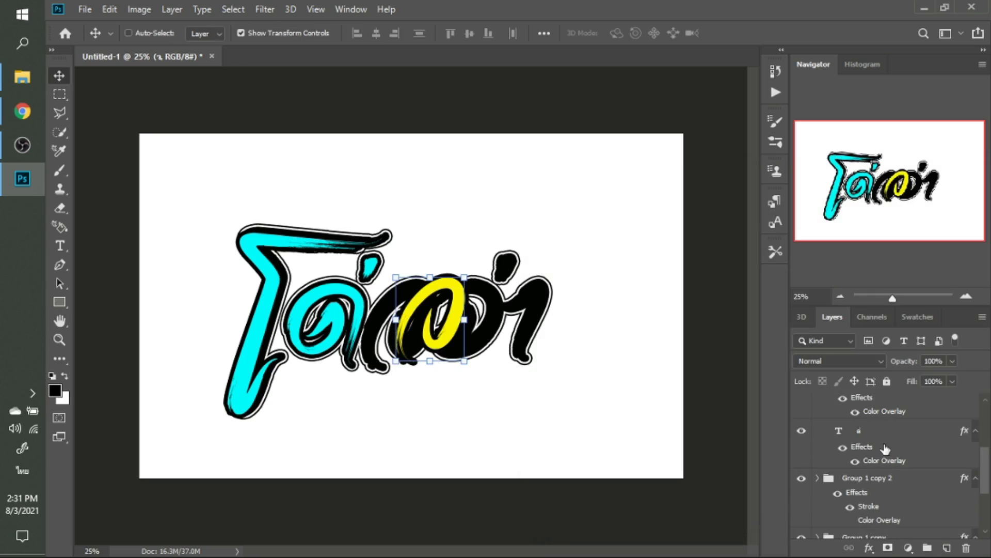
Nudge the cyan ด letter slightly to the right.
click(885, 434)
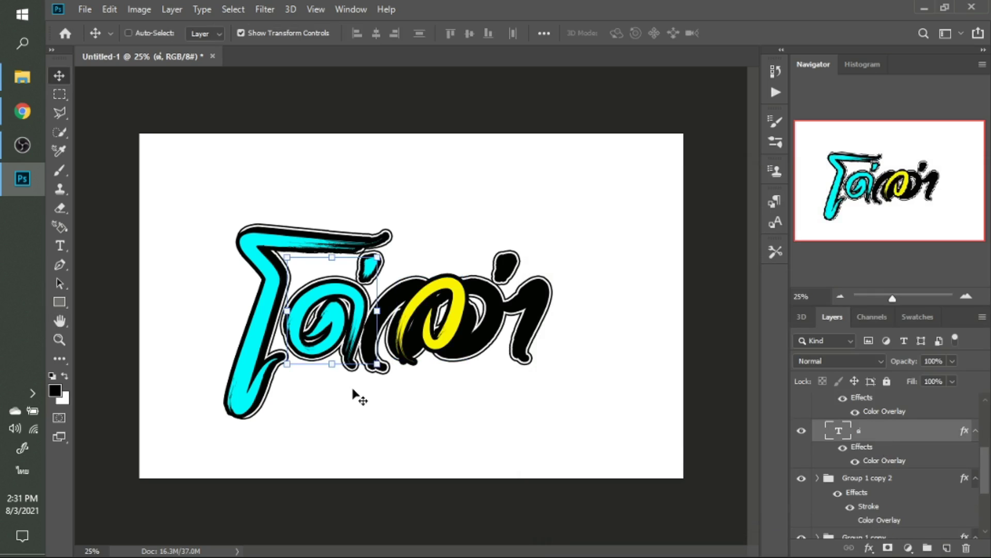
key(shift+Right)
key(shift+Right)
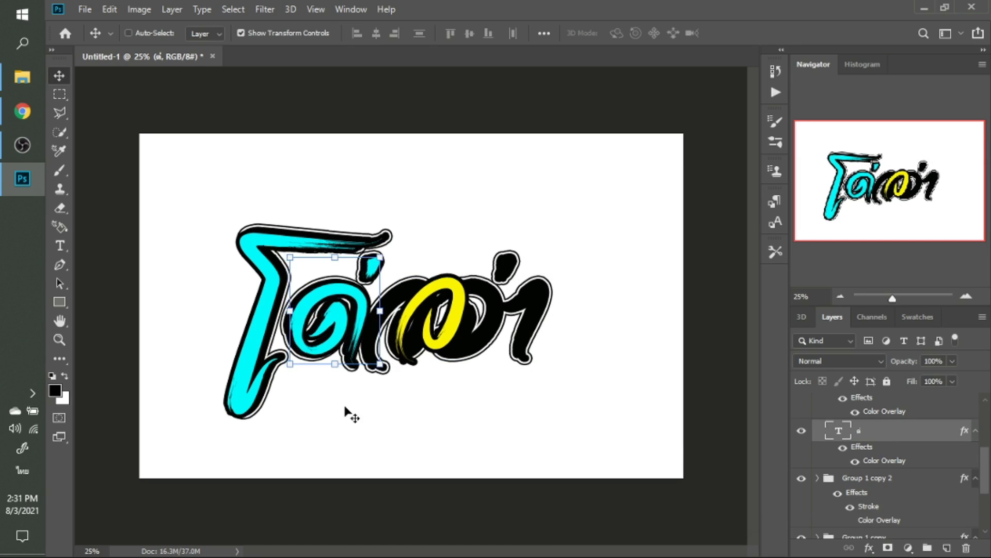
key(shift+Right)
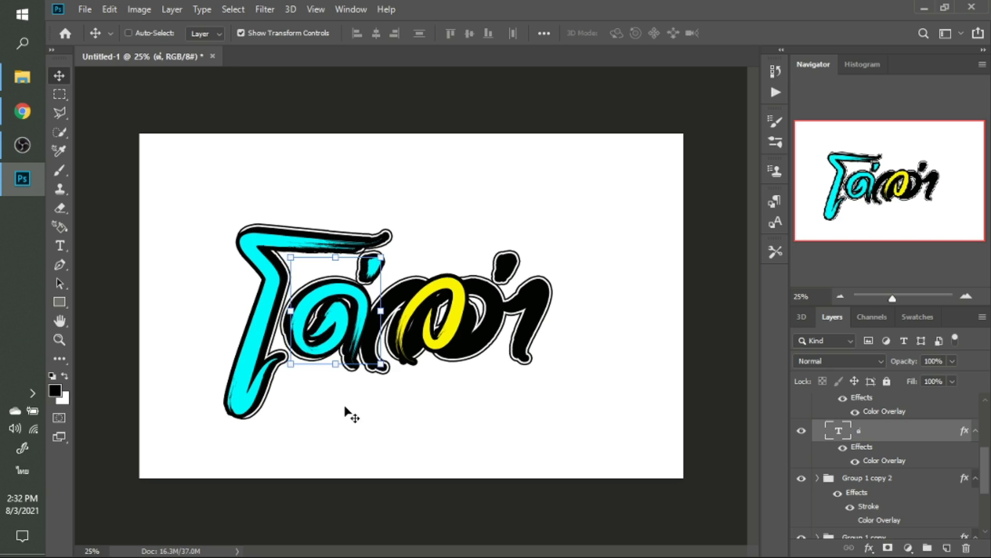
Shift the yellow ง left against the ด and place a copy of it further right.
scroll(866, 444, up, 2)
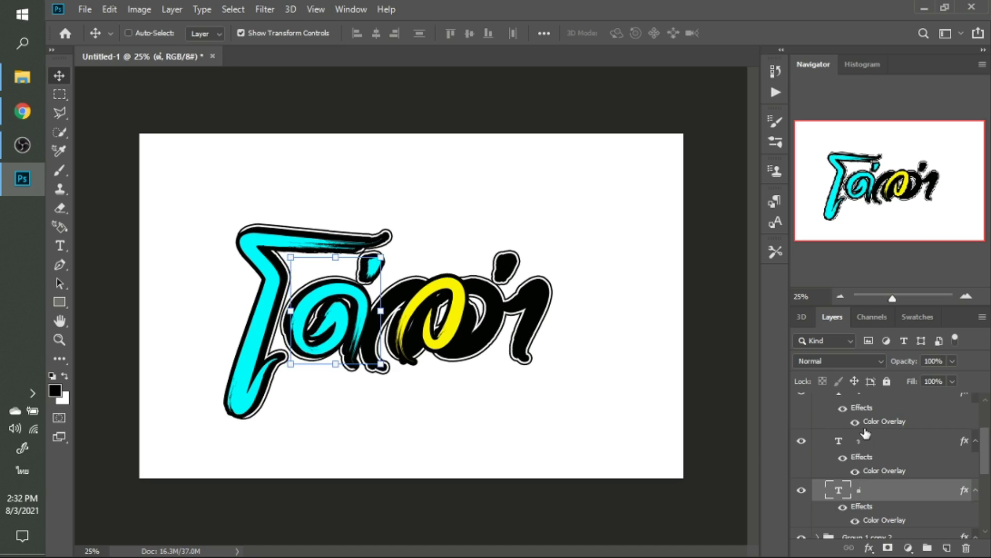
click(866, 445)
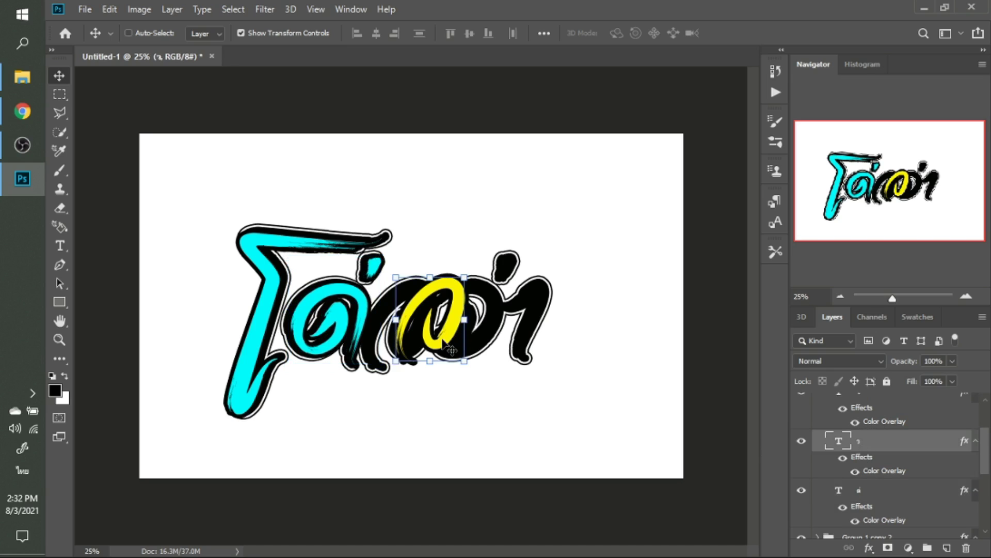
drag(450, 344, 419, 349)
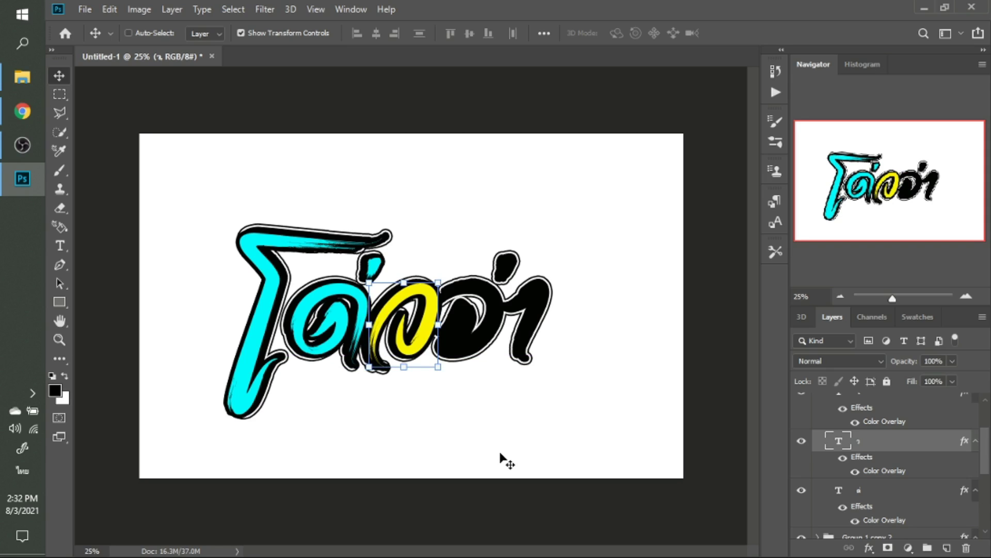
drag(422, 339, 490, 338)
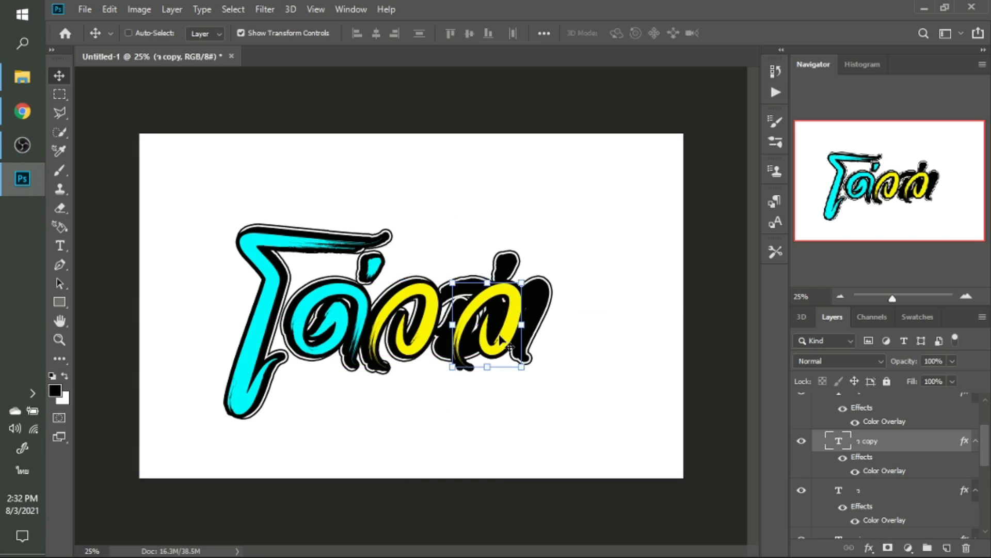
Retype the copied ง letter as อ่.
key(t)
click(500, 333)
text(อ)
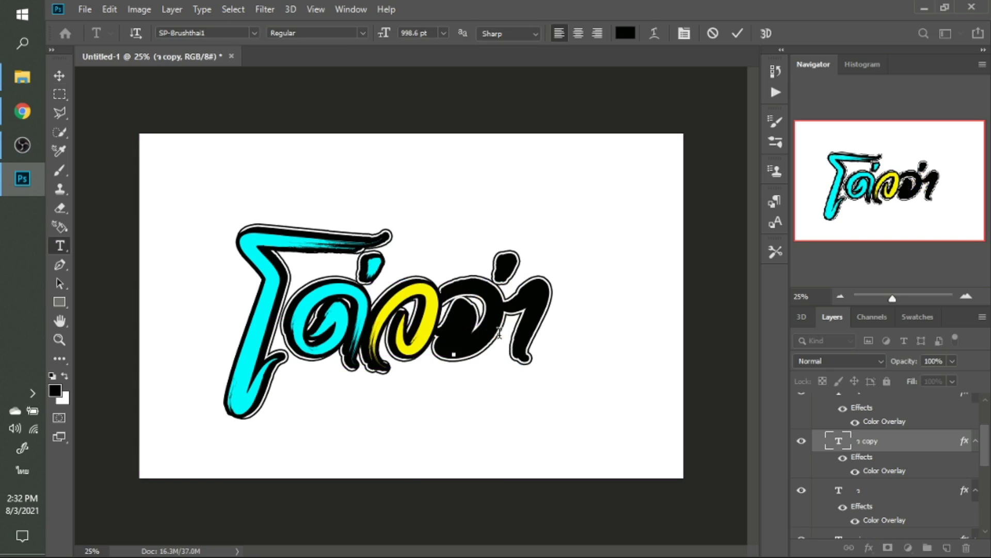
text(่)
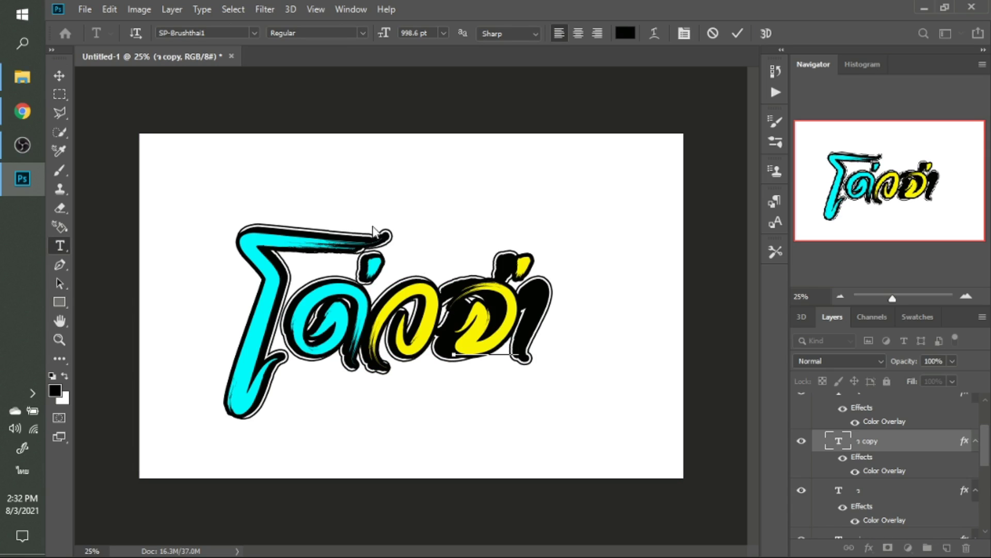
click(60, 77)
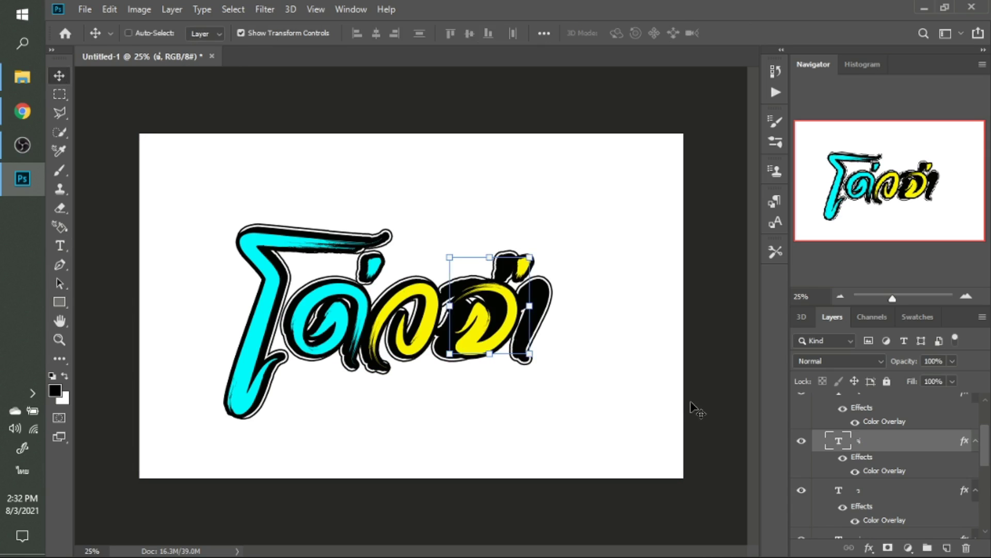
Give the อ่ letter a white Color Overlay sampled from the canvas and reposition it.
click(870, 547)
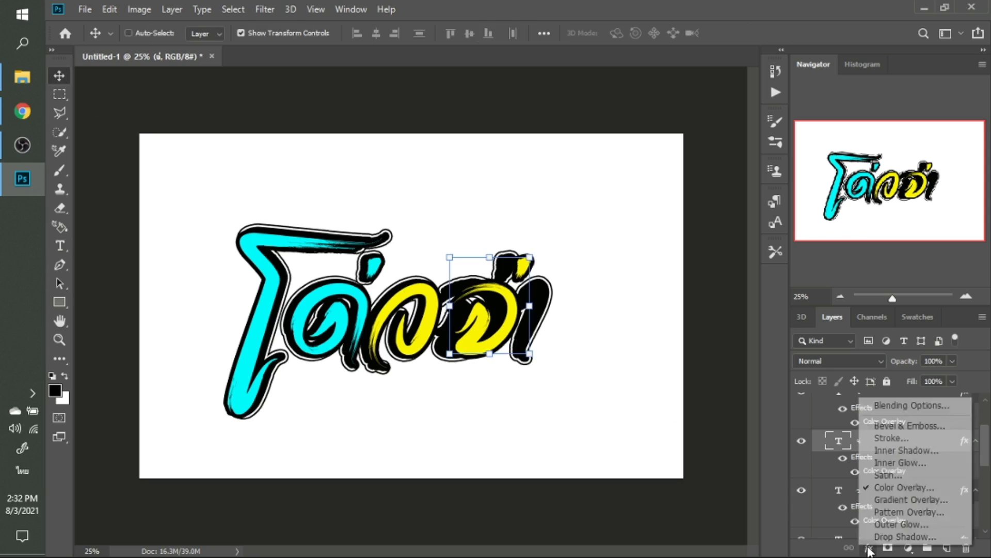
click(882, 489)
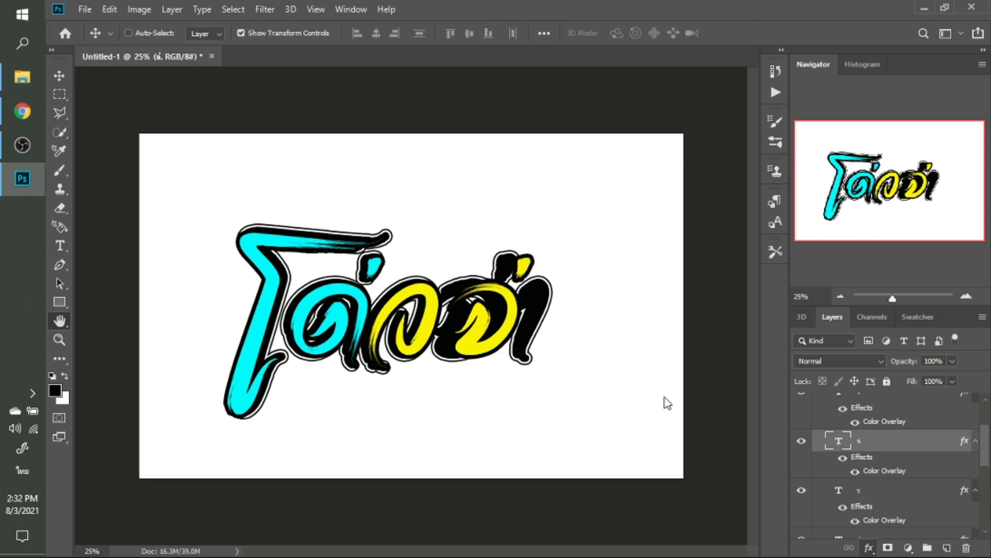
drag(794, 186, 676, 370)
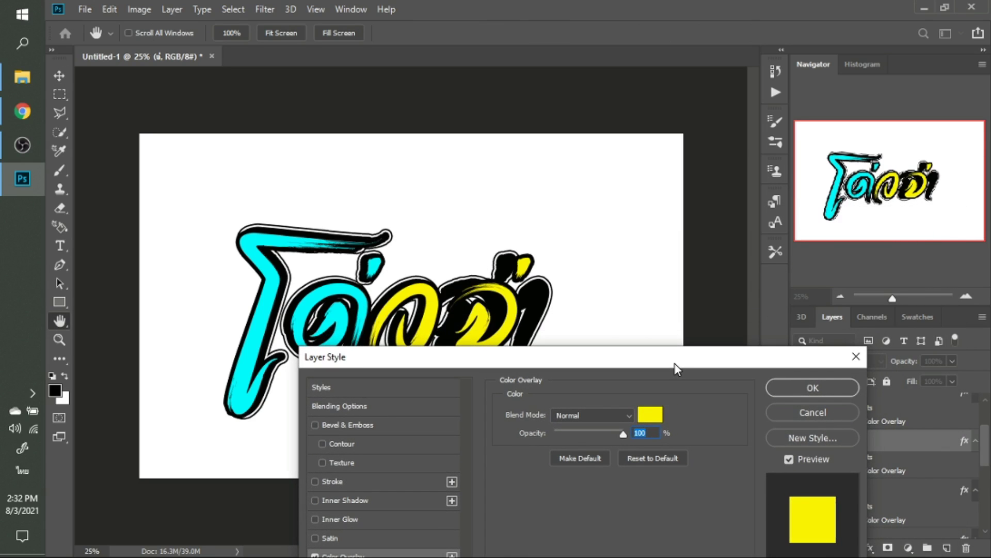
click(654, 416)
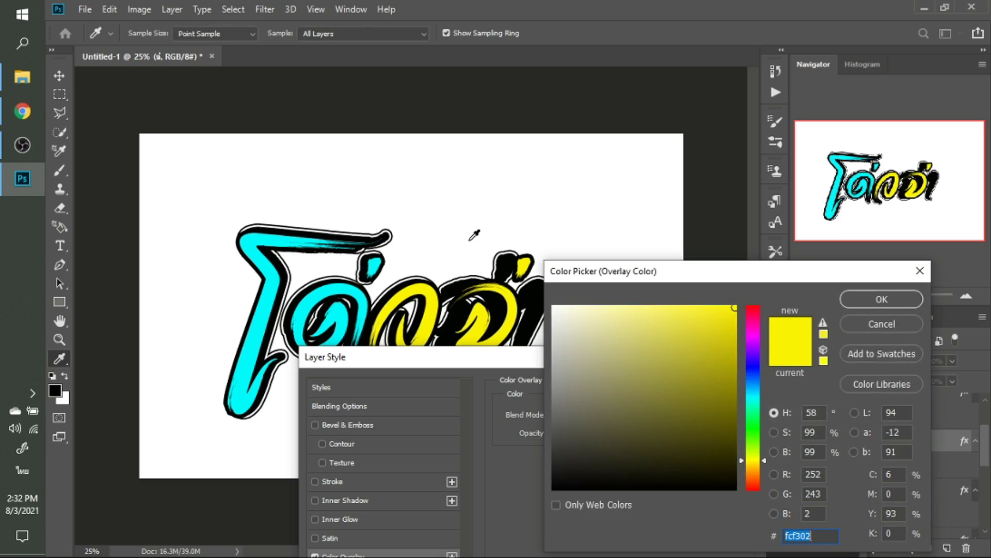
click(476, 209)
key(Return)
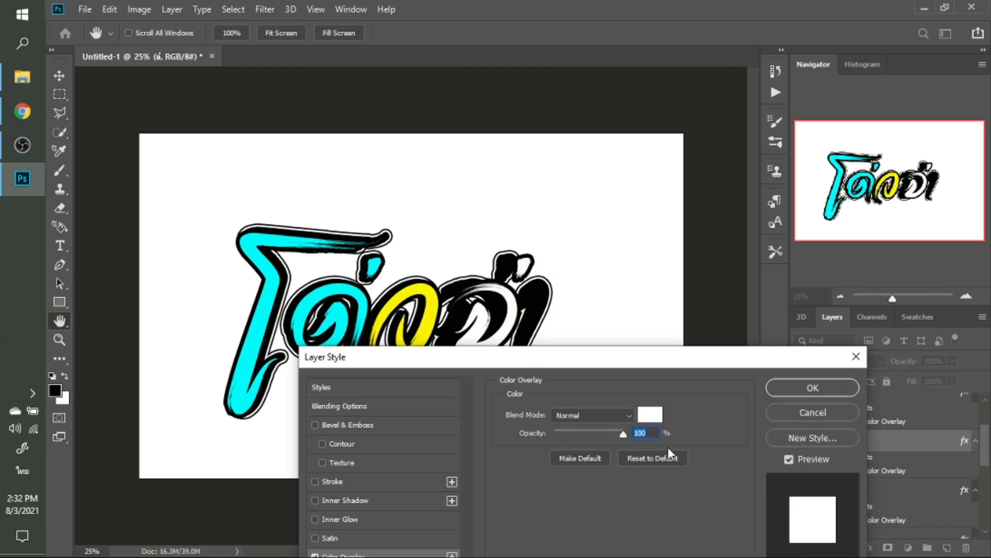
key(Return)
drag(493, 353, 470, 347)
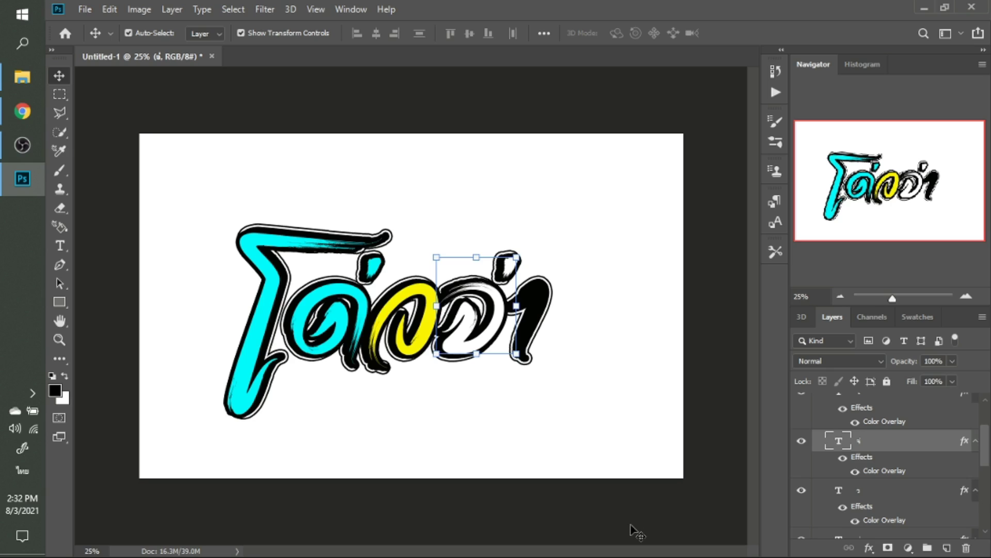
Duplicate the white letter, retype the copy as า, and place it after the word's last letter.
key(ctrl+j)
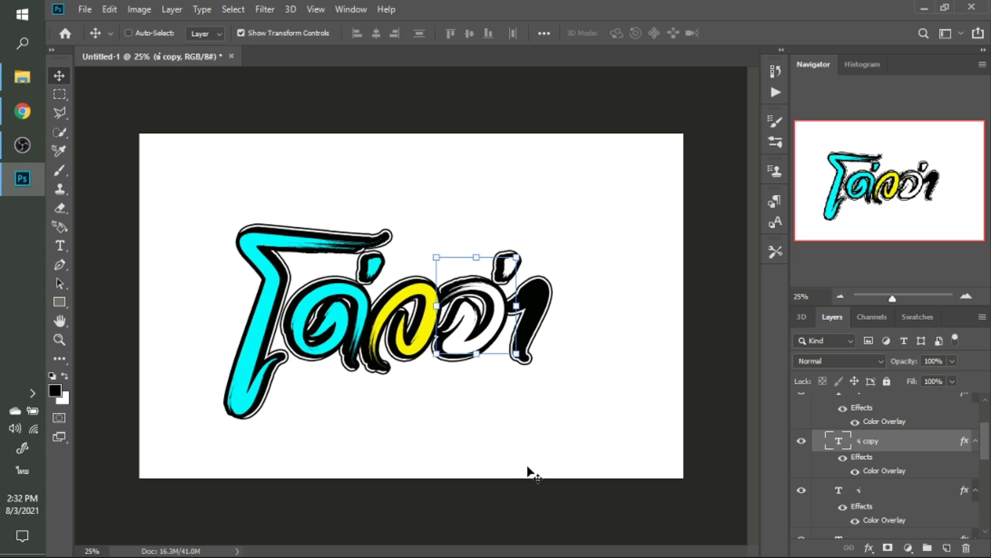
drag(493, 336, 573, 321)
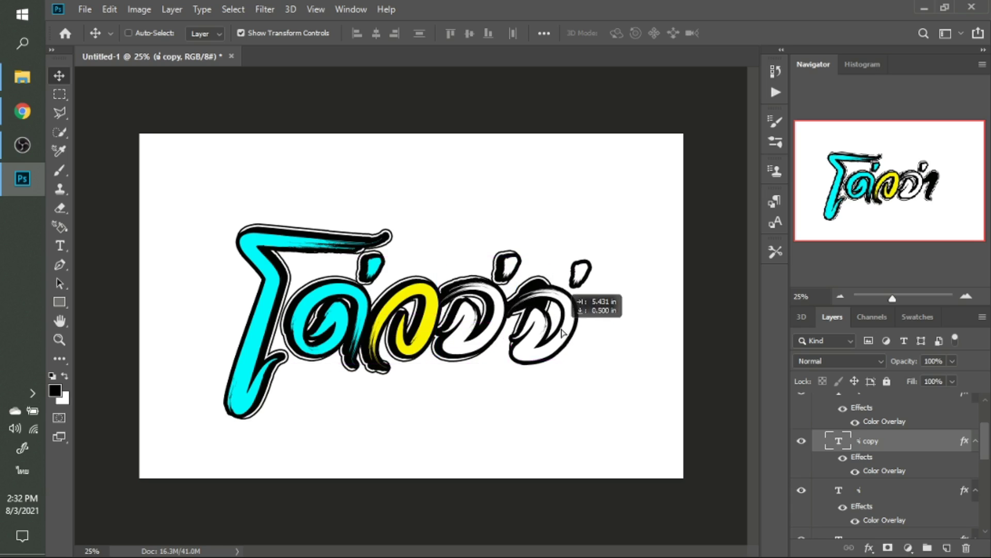
key(t)
click(572, 313)
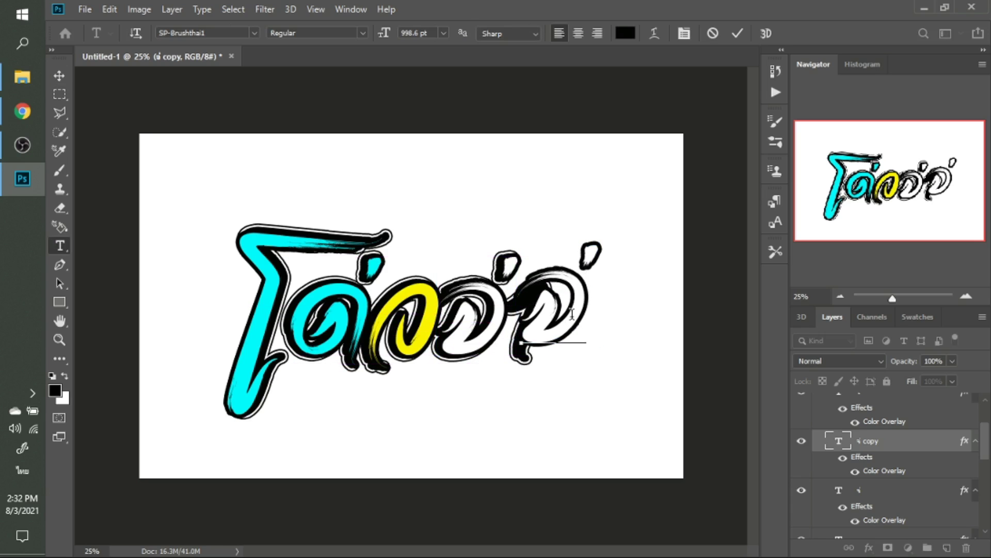
key(BackSpace)
text(า)
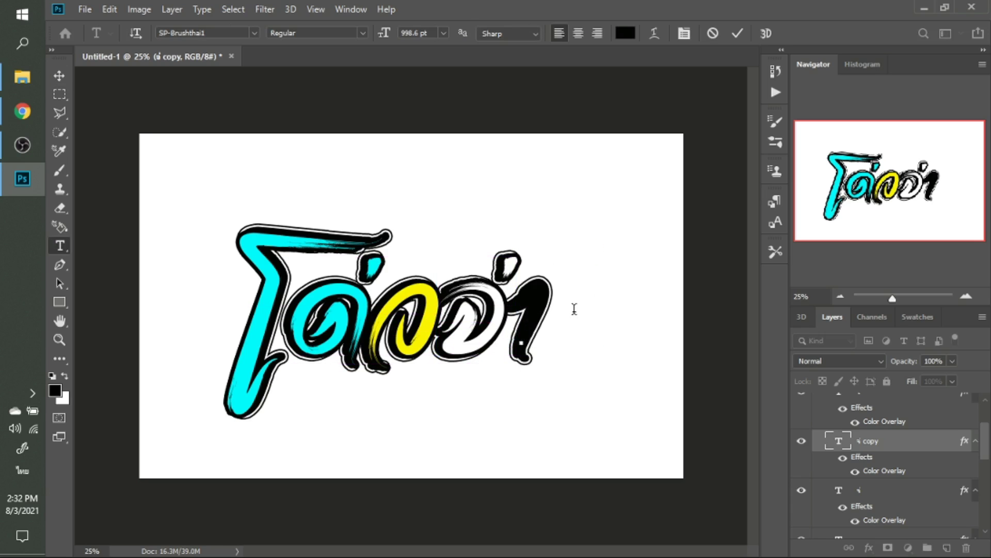
click(53, 76)
drag(555, 324, 539, 325)
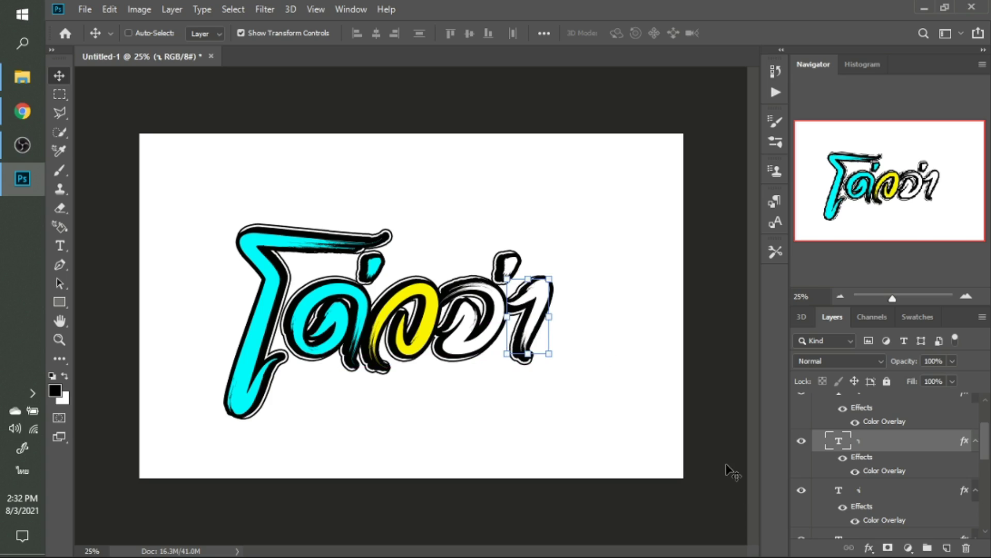
Change the า letter's Color Overlay from white to red fc0303.
click(870, 547)
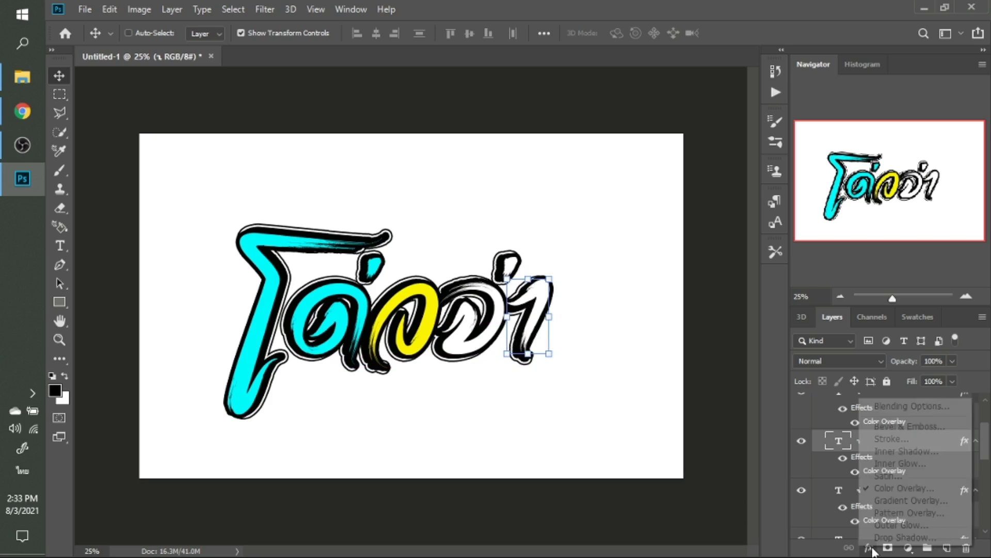
click(892, 488)
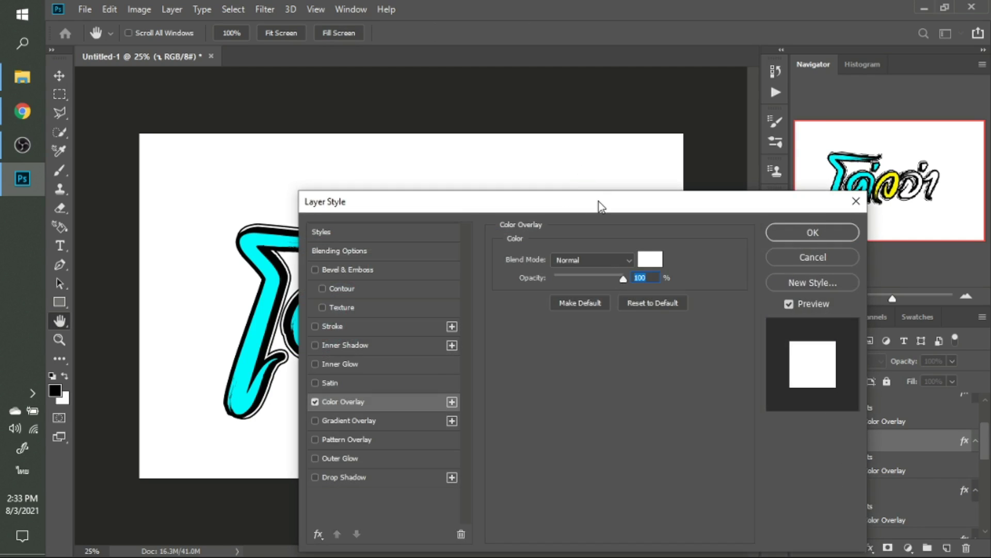
drag(599, 207, 592, 369)
click(645, 419)
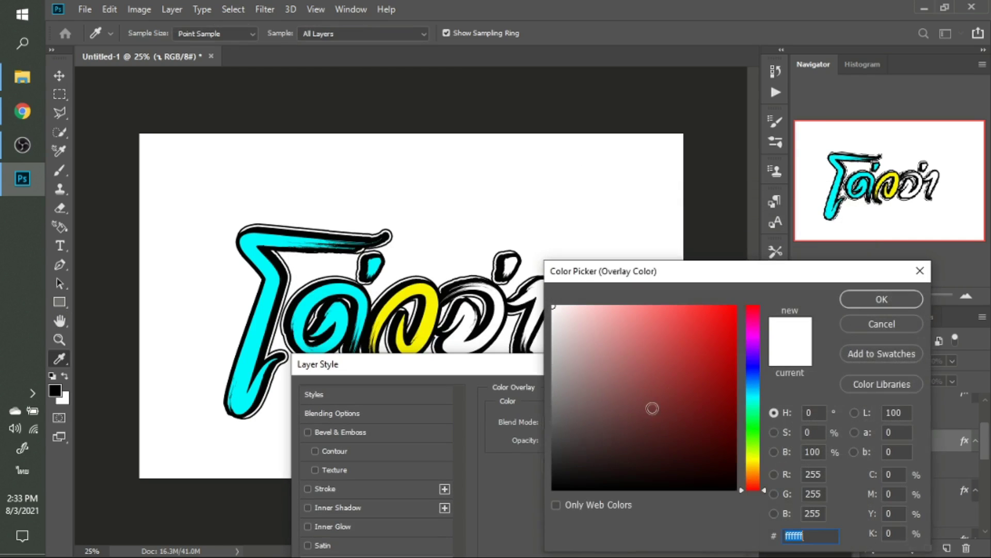
click(733, 308)
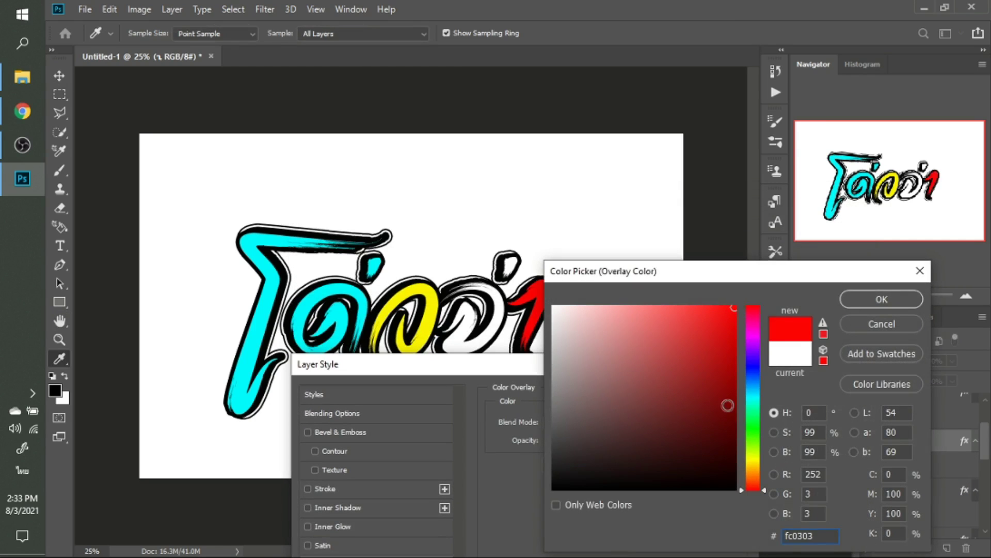
key(Return)
key(Return)
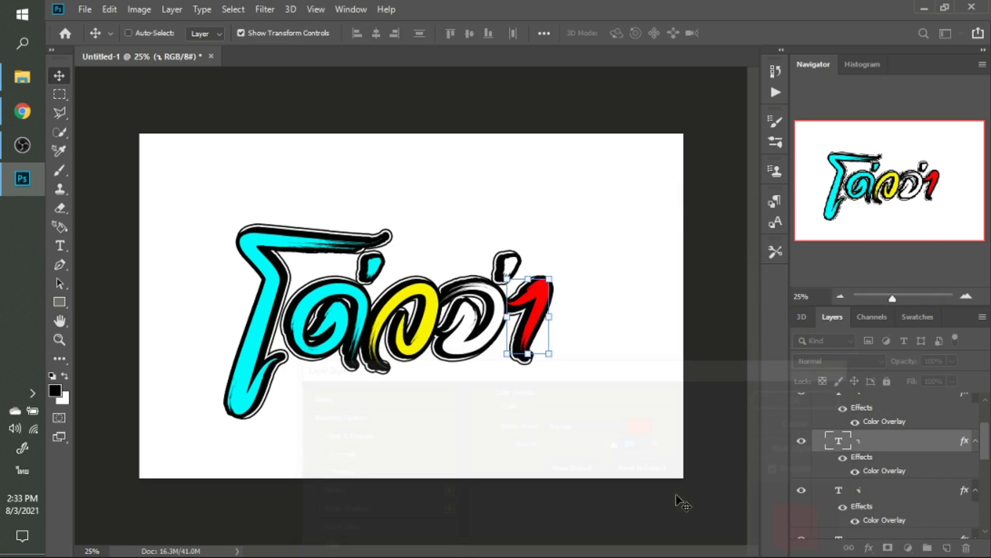
Replace the first letter's cyan Color Overlay with a Gradient Overlay in Layer Style.
scroll(902, 485, down, 3)
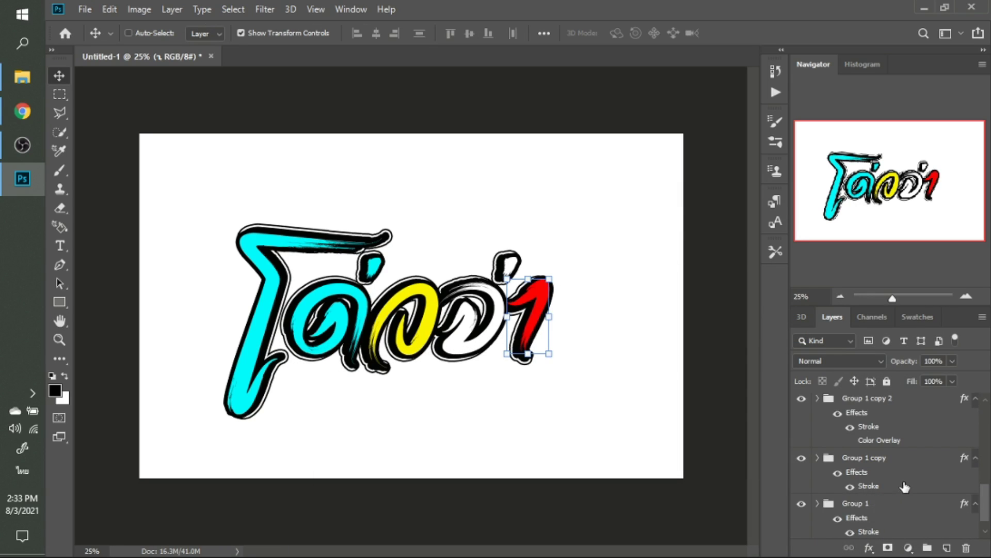
scroll(901, 483, up, 2)
scroll(898, 475, up, 3)
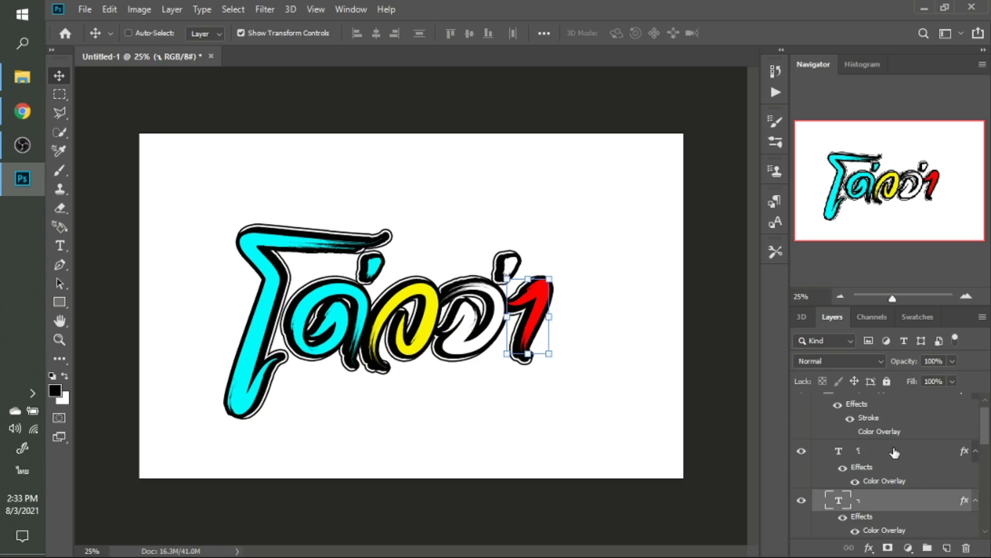
click(895, 452)
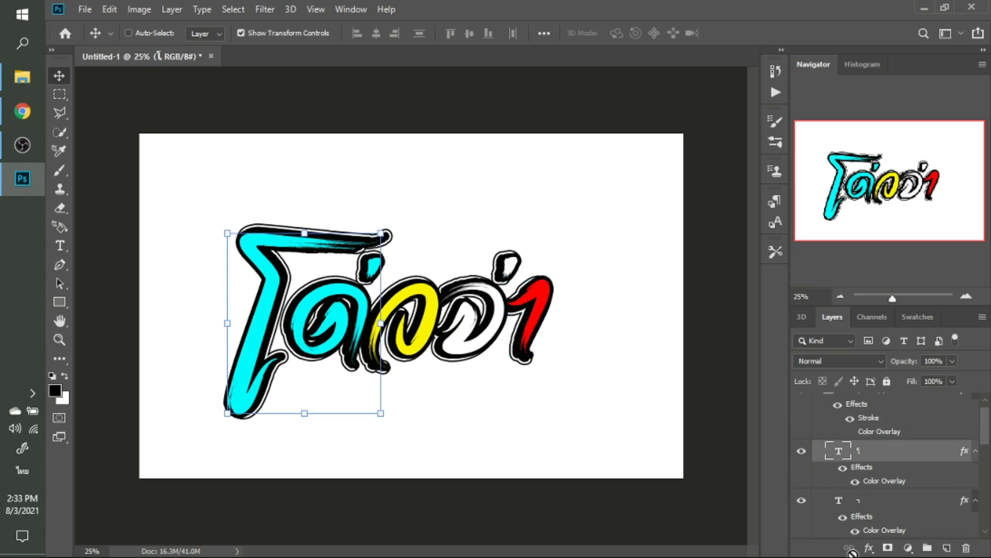
click(869, 548)
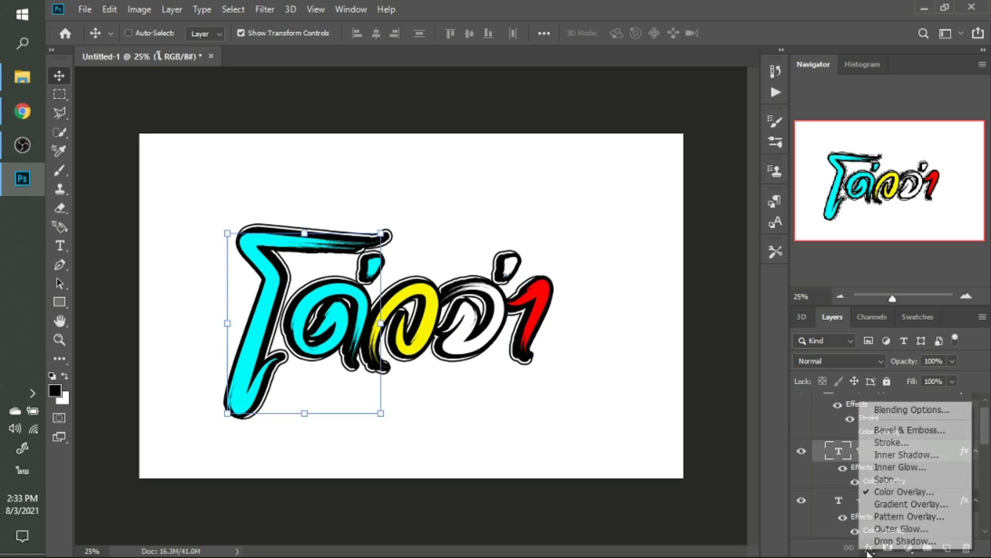
click(884, 492)
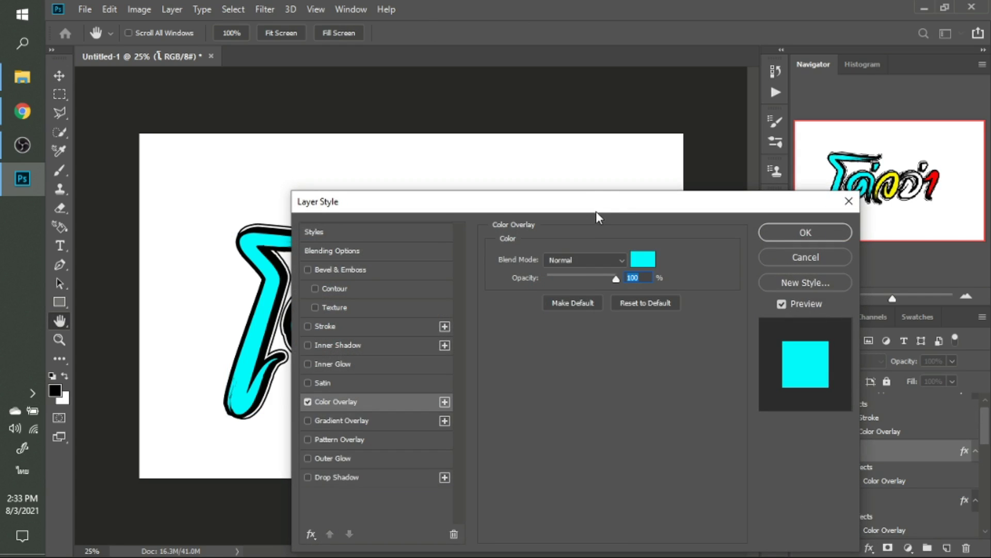
mouse_move(596, 211)
mouse_down()
mouse_move(677, 184)
mouse_move(769, 170)
mouse_up()
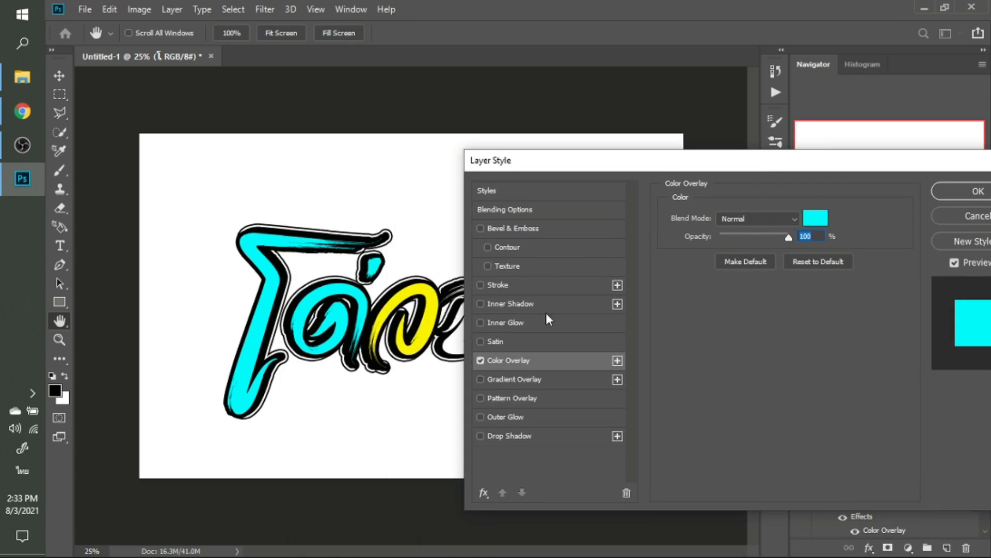
click(481, 358)
click(490, 382)
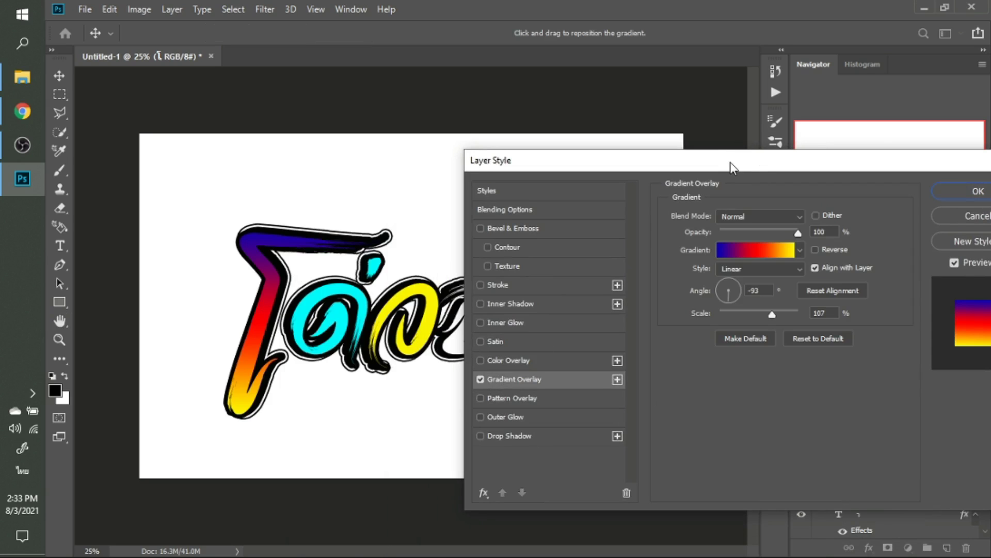
drag(730, 162, 697, 239)
Choose the green gradient preset for the first letter's overlay and apply the style.
click(766, 328)
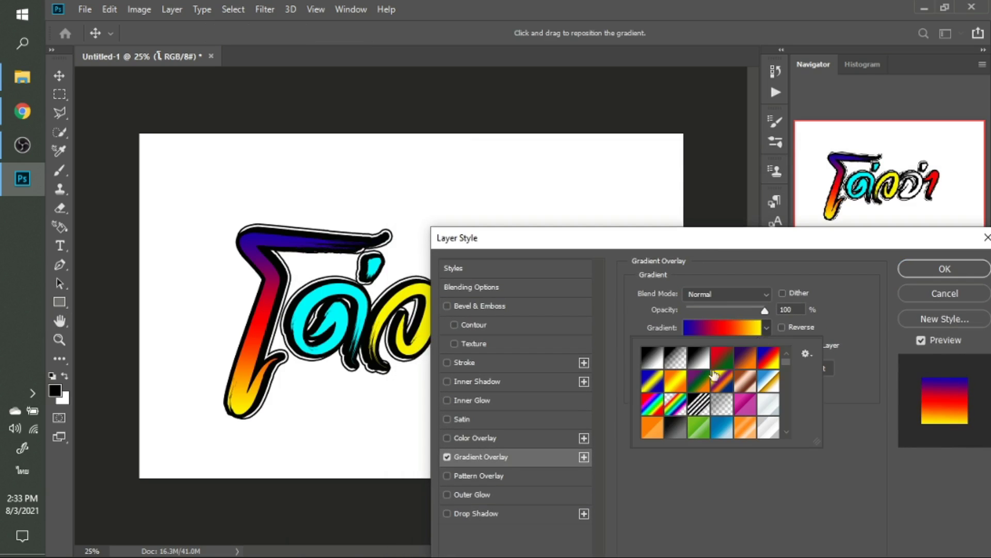
click(680, 384)
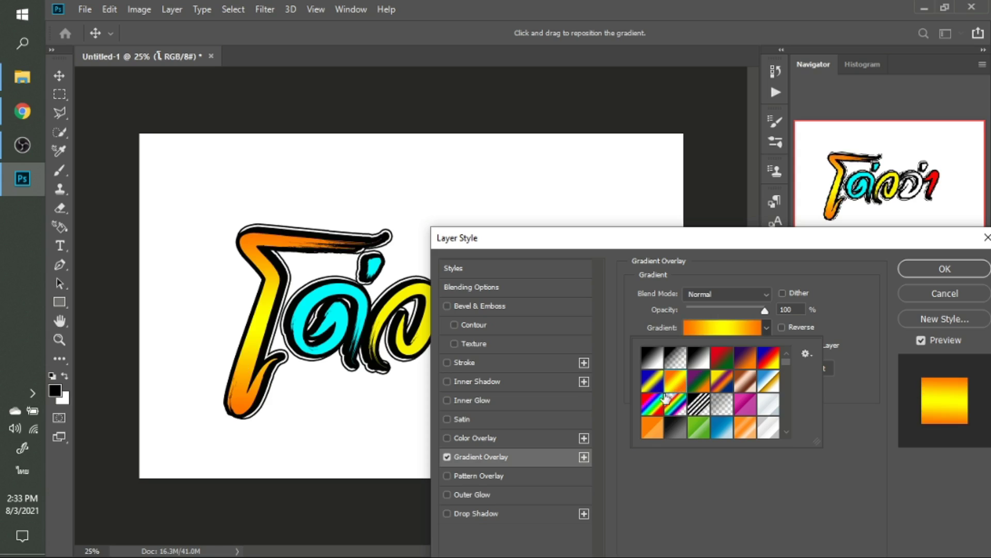
scroll(700, 395, down, 1)
scroll(700, 395, down, 2)
scroll(709, 405, down, 2)
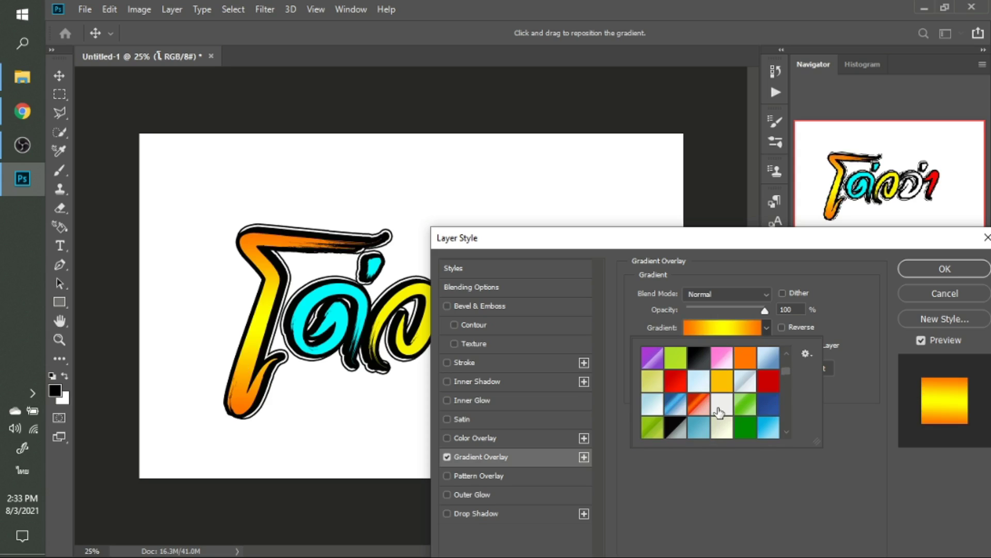
scroll(716, 409, down, 2)
scroll(720, 410, down, 2)
scroll(720, 411, down, 2)
scroll(718, 408, down, 2)
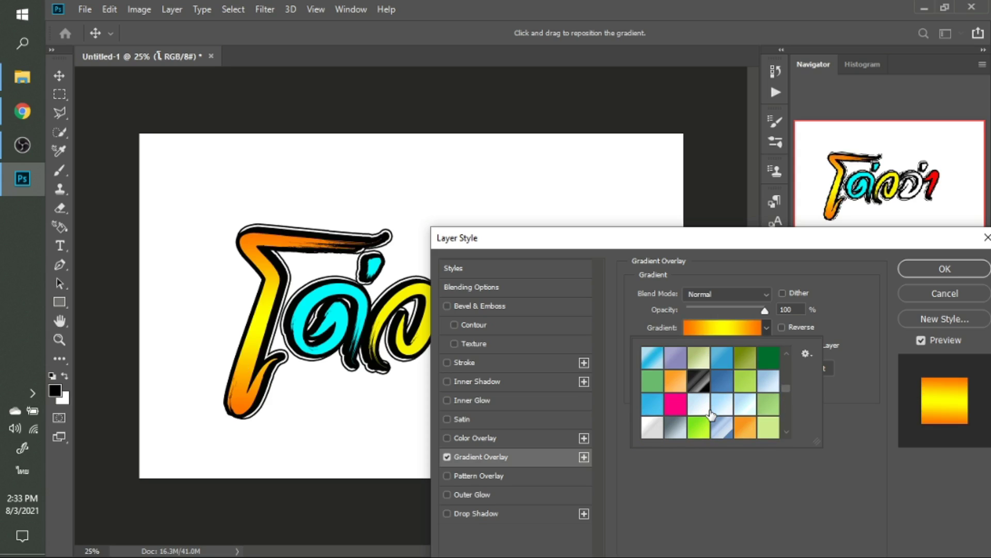
scroll(710, 403, down, 2)
click(704, 400)
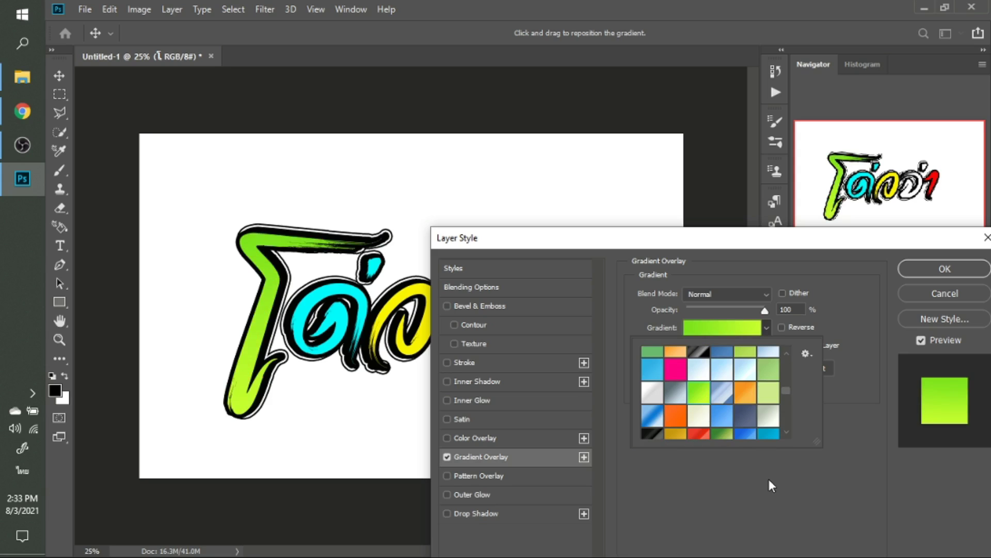
click(839, 475)
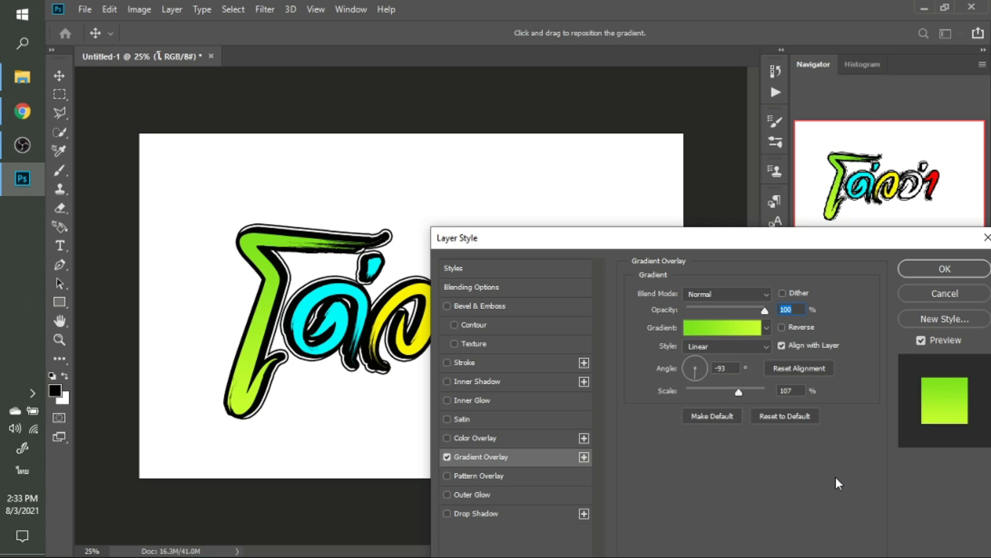
key(Return)
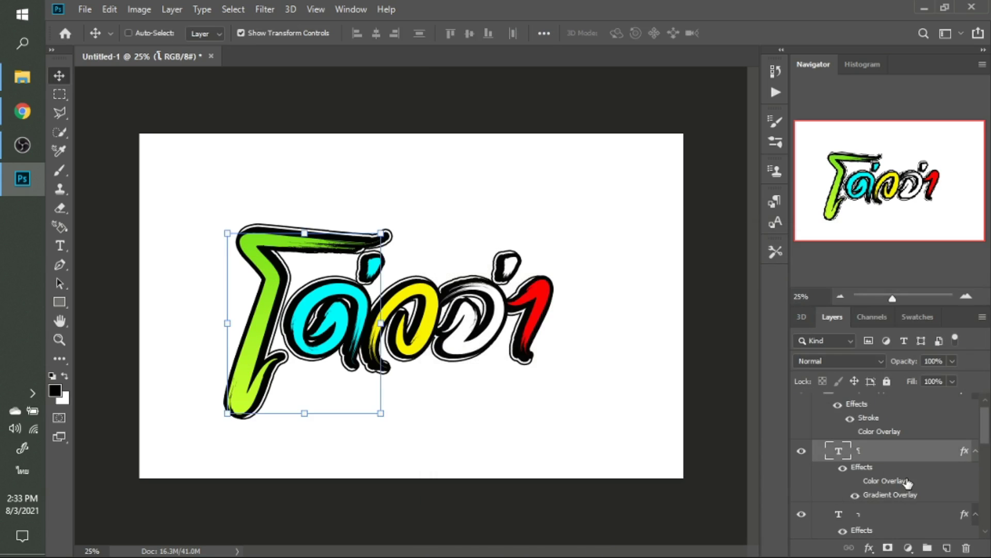
On the cyan ด letter's layer, swap its Color Overlay for a Gradient Overlay.
scroll(897, 480, down, 3)
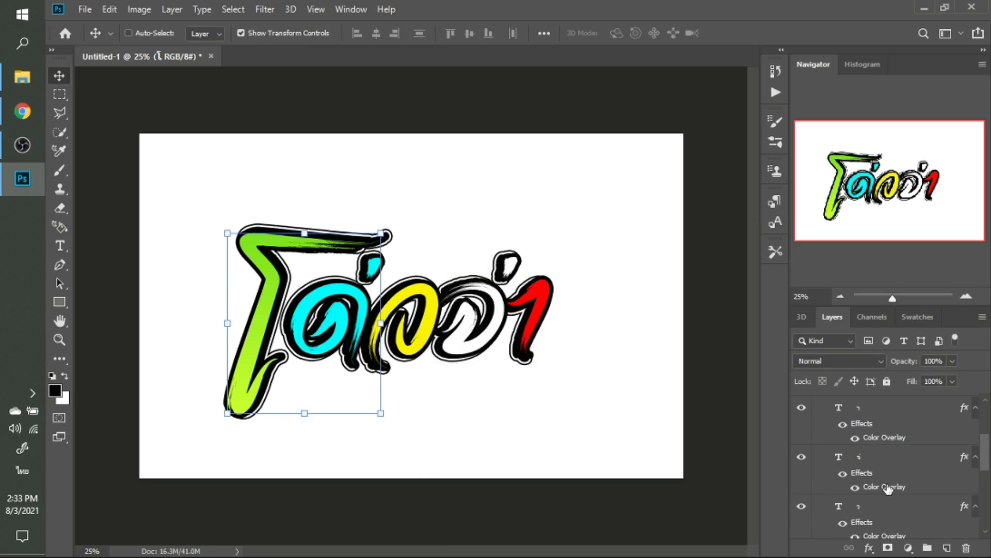
scroll(873, 509, down, 2)
scroll(872, 509, down, 1)
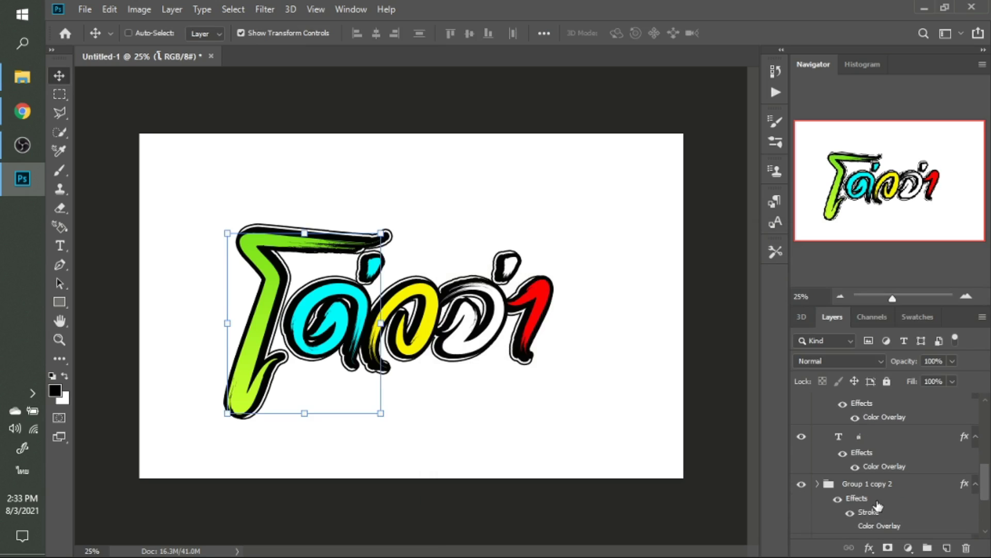
click(878, 445)
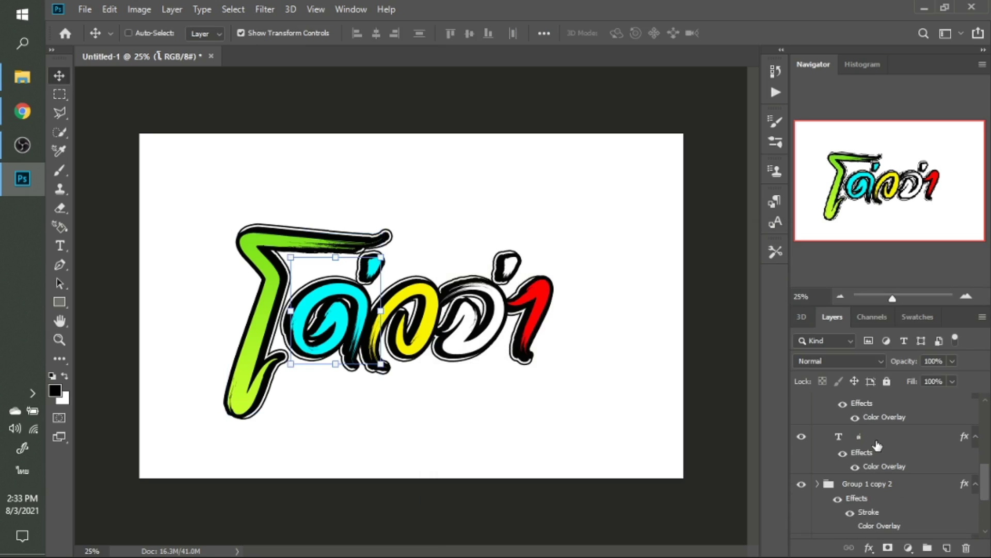
click(869, 547)
click(891, 493)
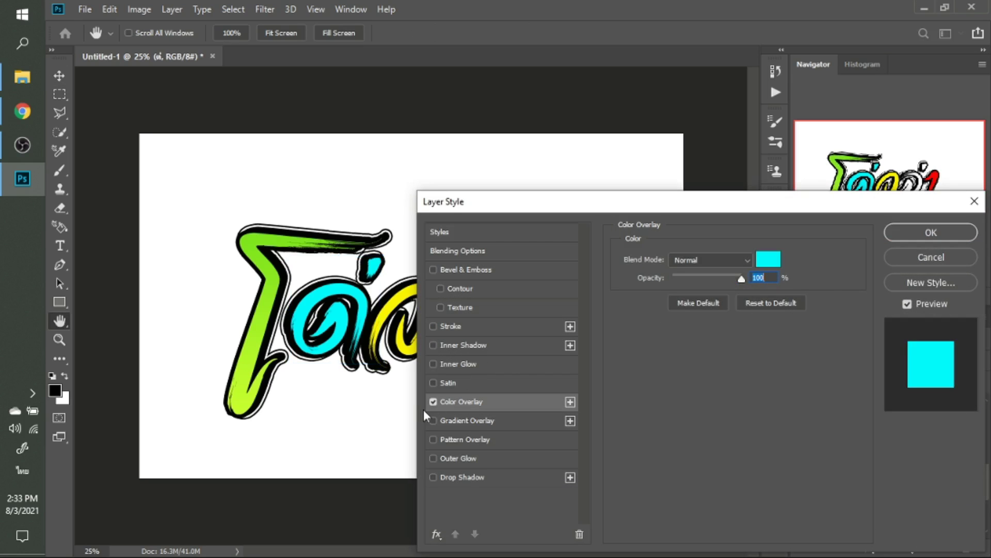
click(432, 402)
click(447, 418)
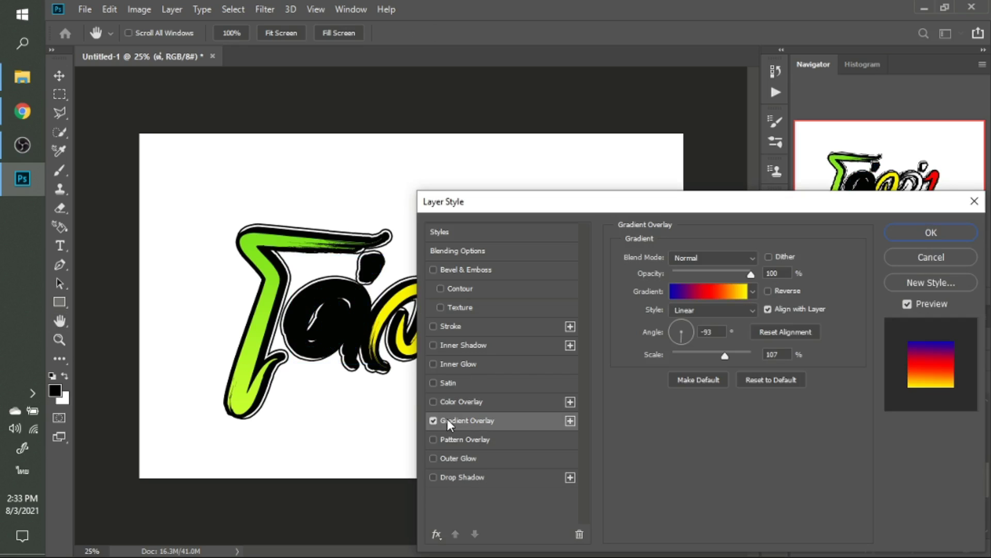
Choose the pink gradient preset for the ด letter and apply the style.
click(750, 292)
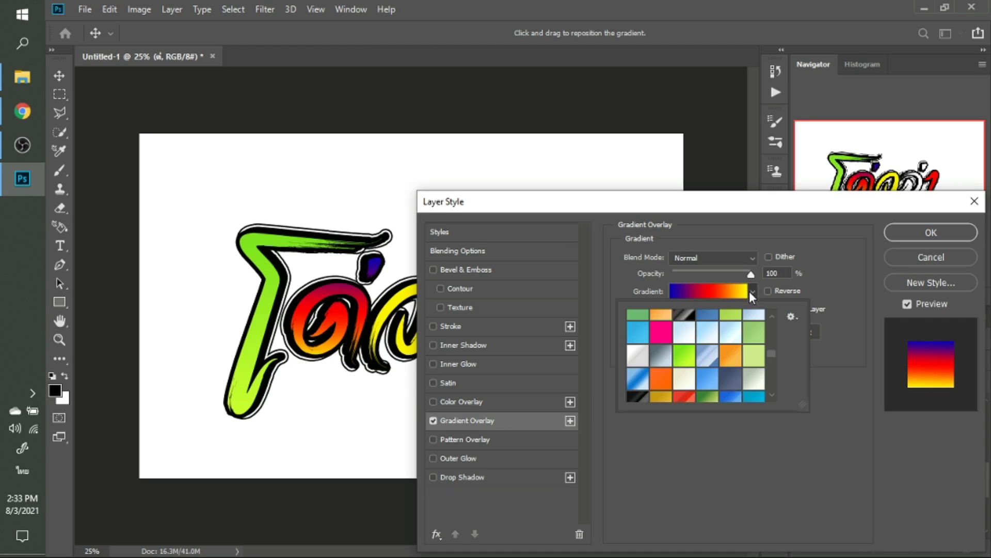
click(660, 325)
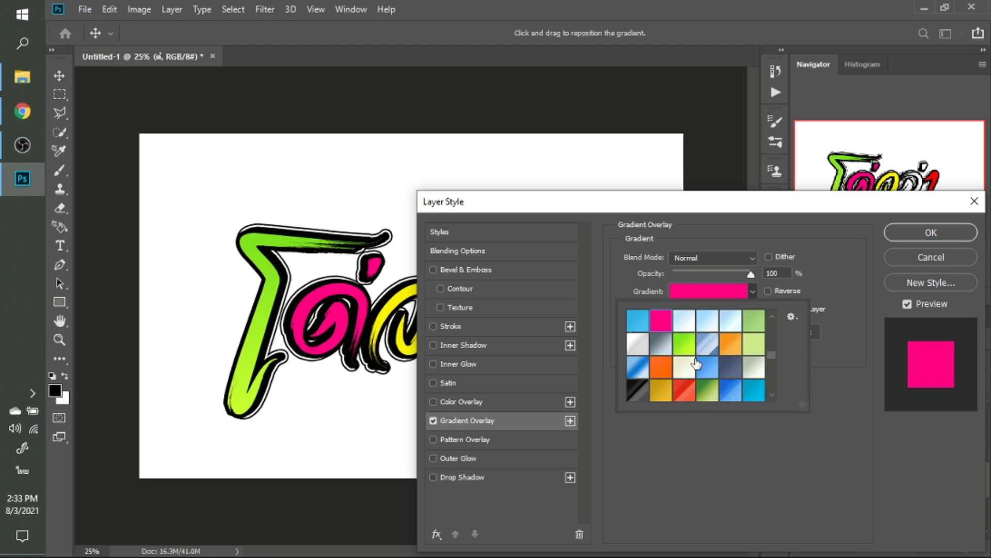
click(745, 478)
mouse_move(788, 214)
mouse_down()
mouse_move(742, 412)
mouse_move(753, 359)
mouse_up()
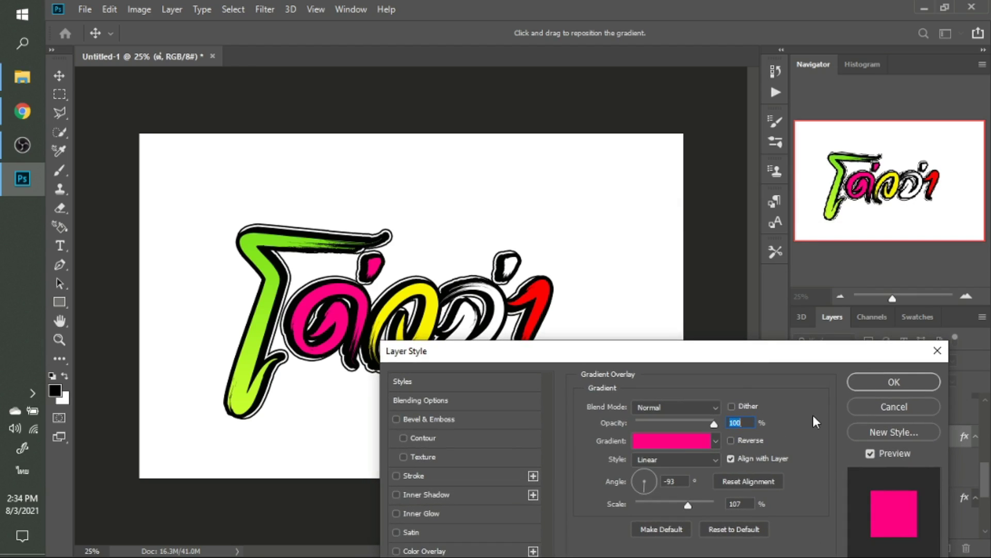
key(Return)
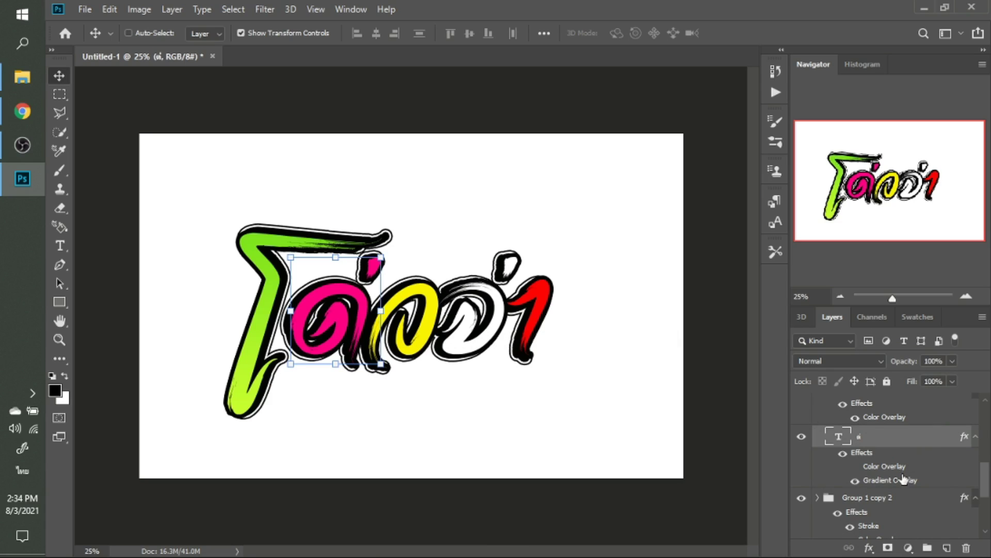
Duplicate the red final า letter's layer with Ctrl+J, creating 'า copy'.
scroll(908, 468, up, 3)
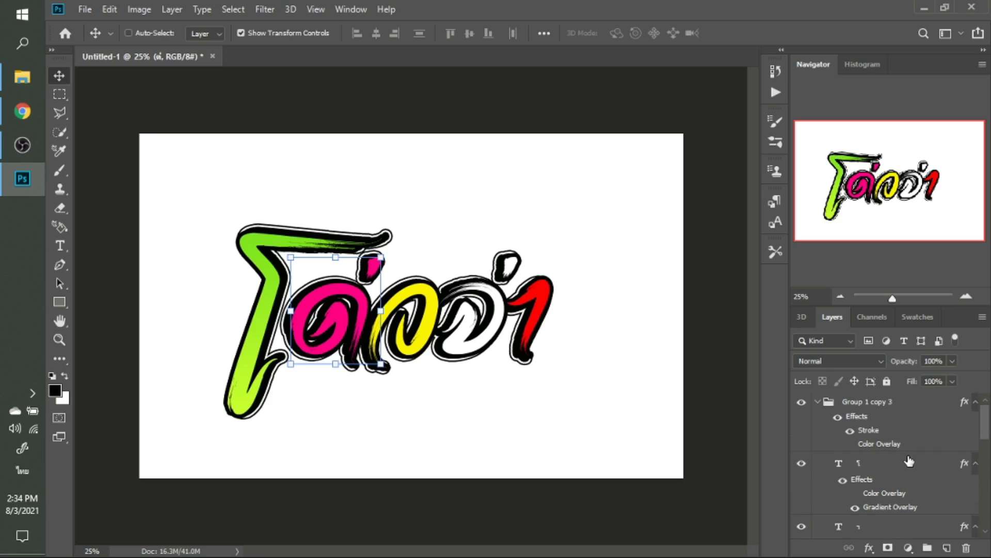
scroll(908, 461, down, 1)
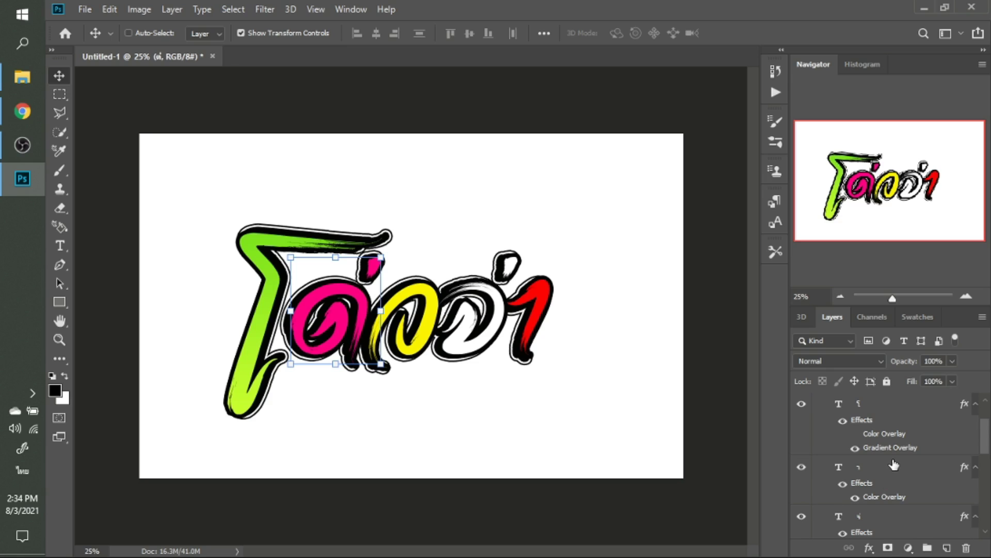
shift+click(894, 470)
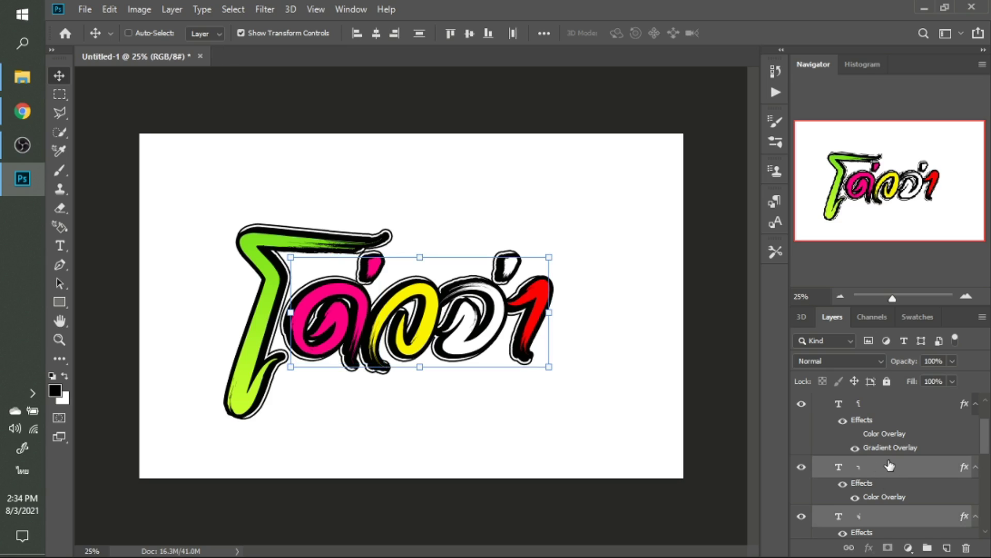
click(892, 476)
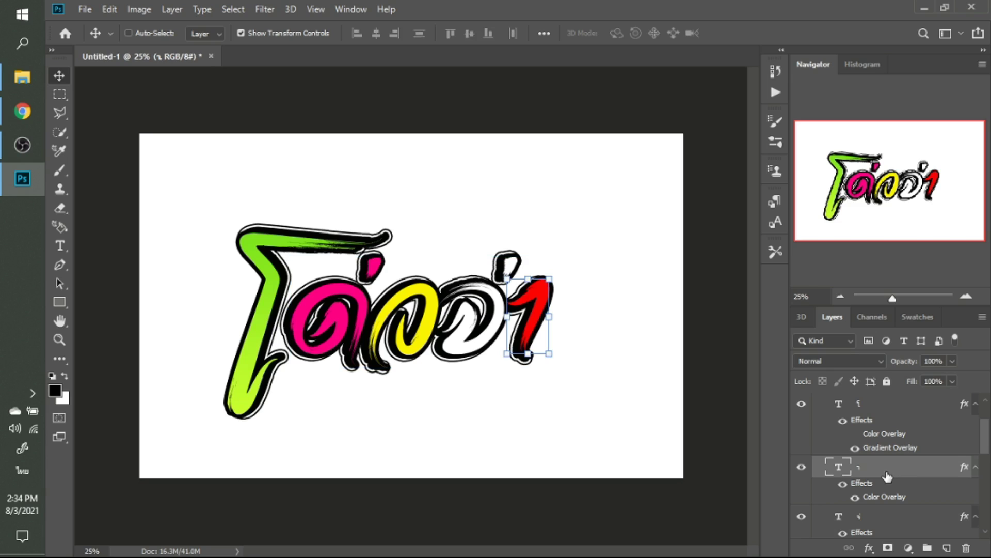
key(ctrl+j)
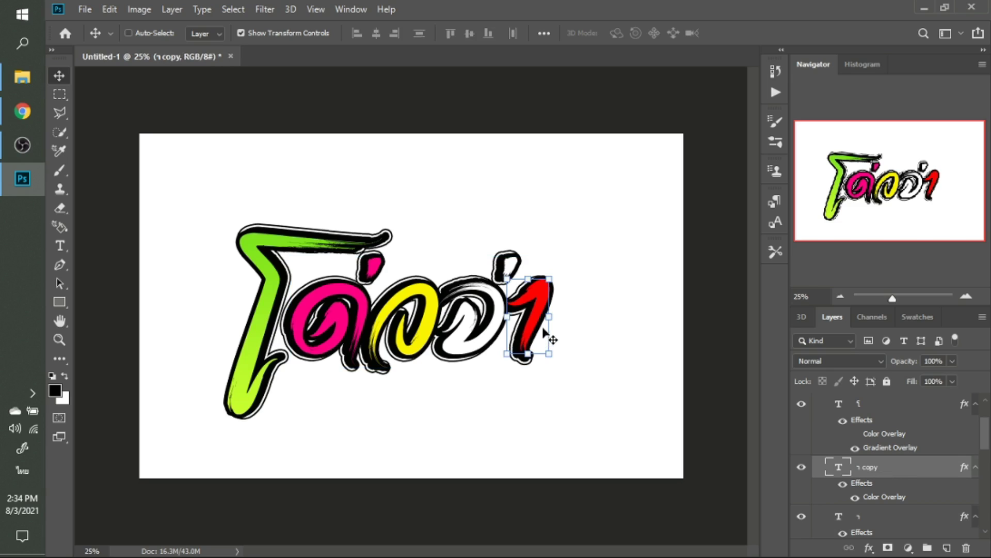
Move the า copy below the logo, retype it as 'ด่อว่', and shift it left.
drag(539, 326, 496, 451)
key(t)
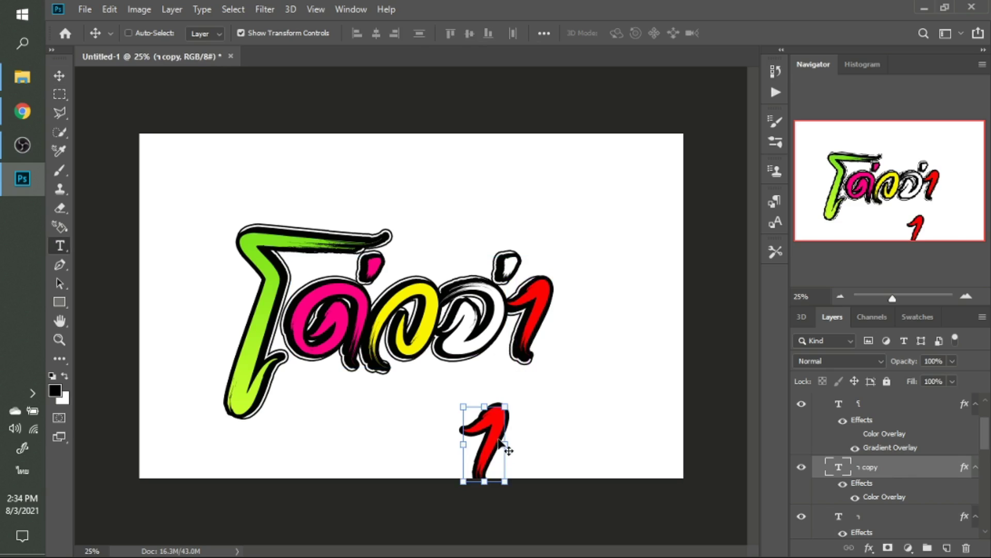
click(499, 436)
key(BackSpace)
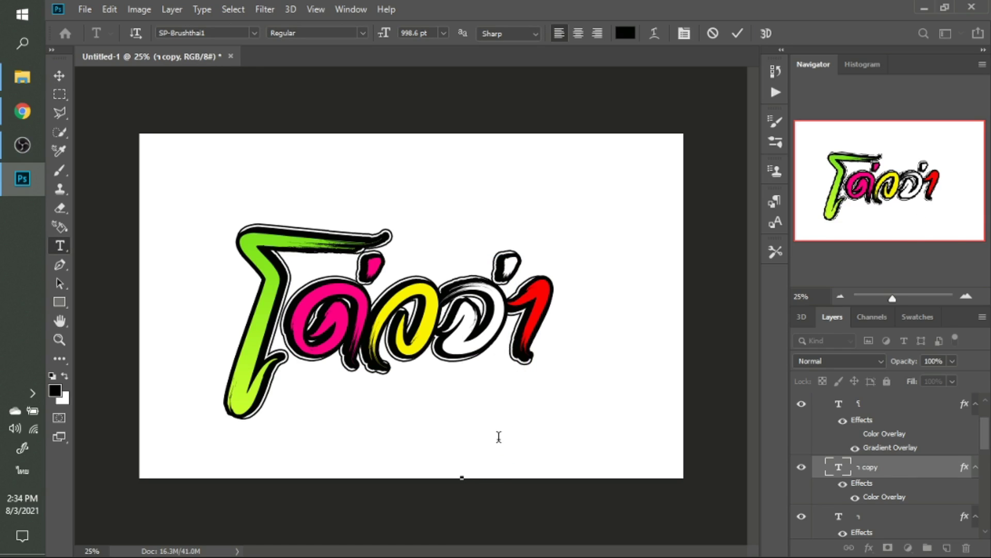
text(ด่)
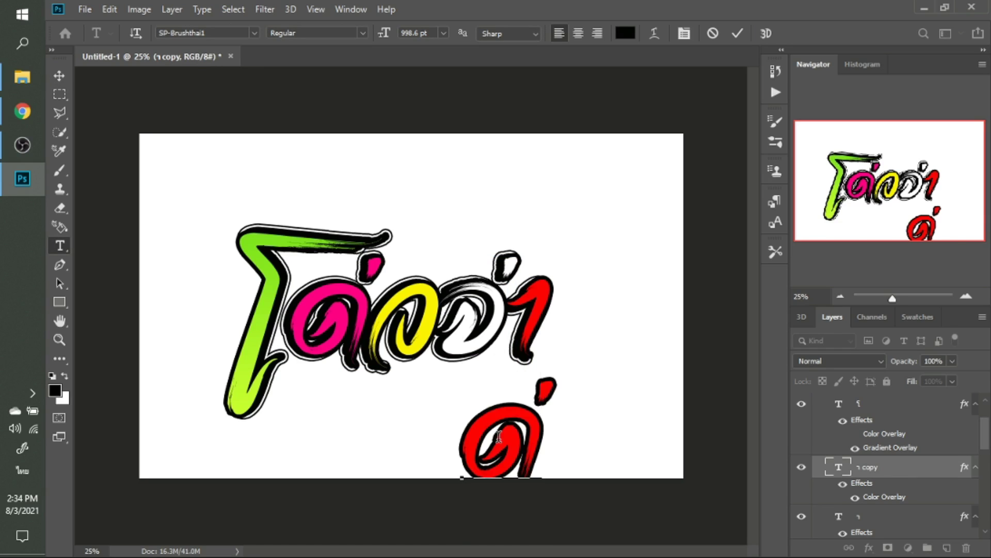
text(อว่)
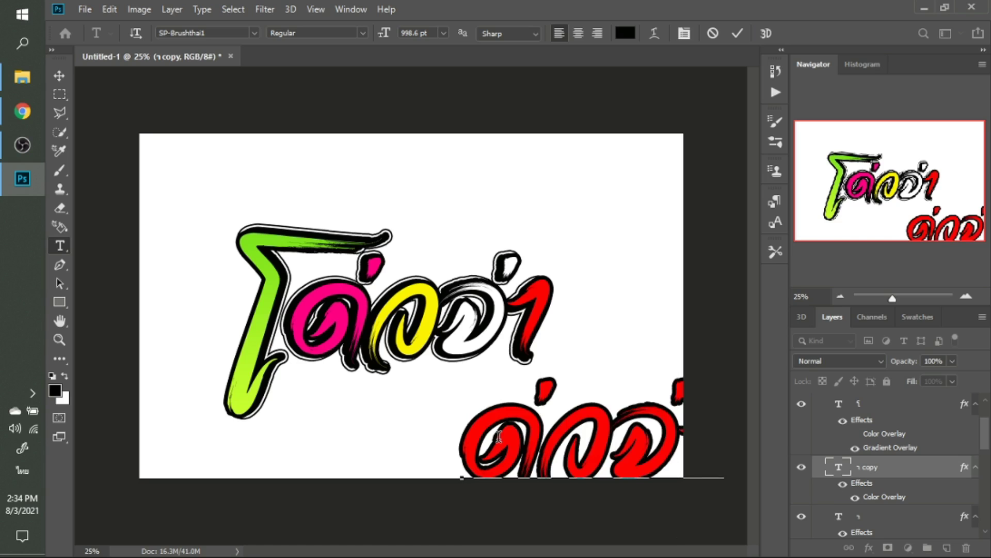
click(64, 75)
drag(546, 454, 433, 454)
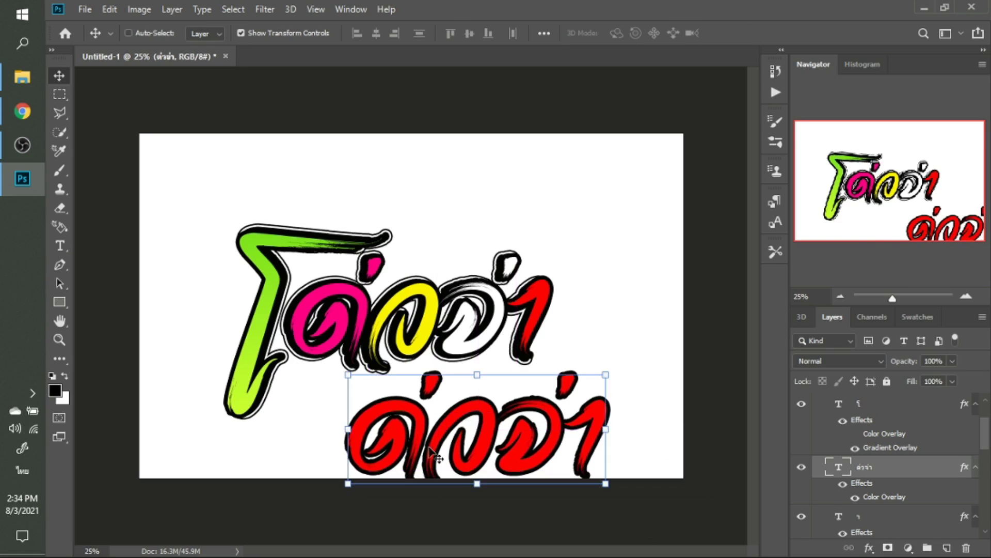
Delete the individually coloured letter layers.
click(894, 516)
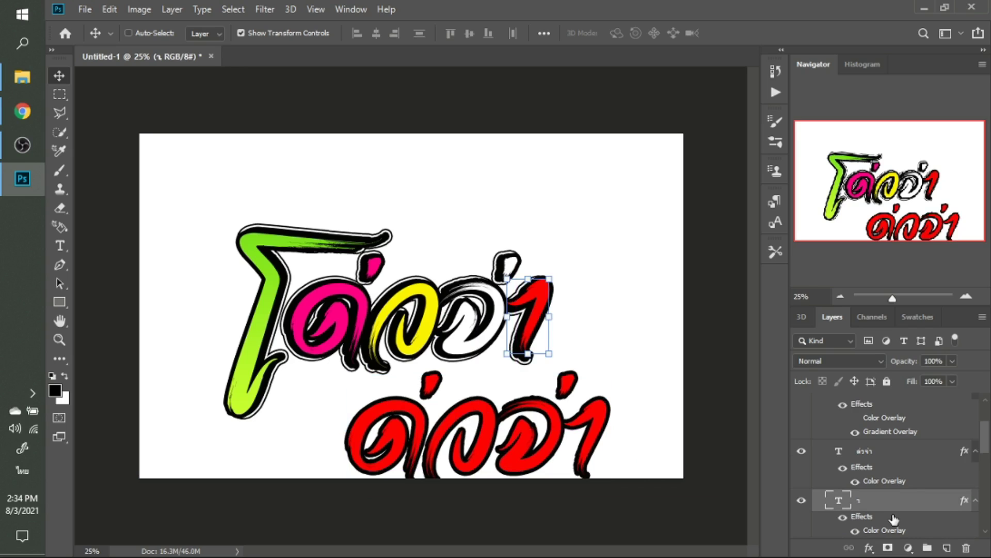
scroll(930, 473, down, 3)
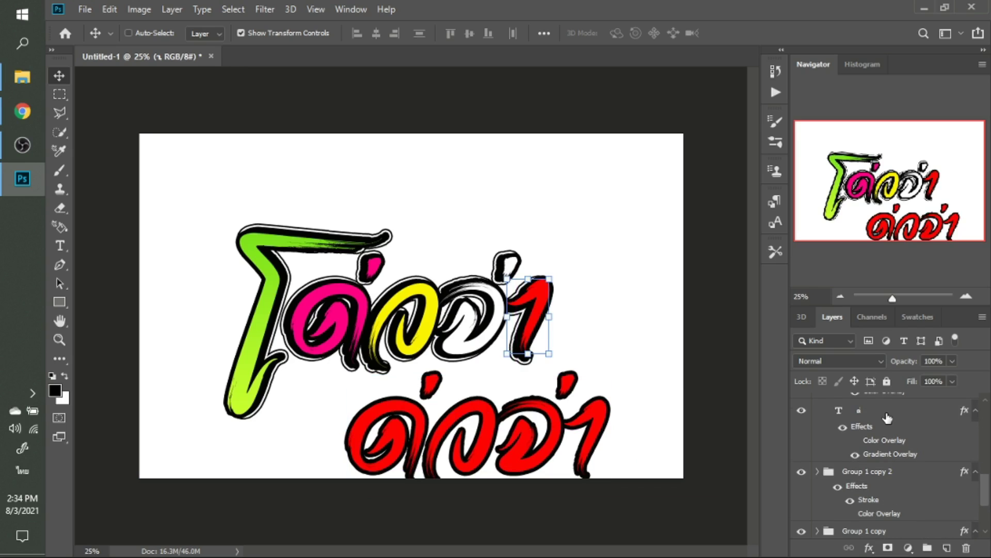
click(887, 417)
key(Delete)
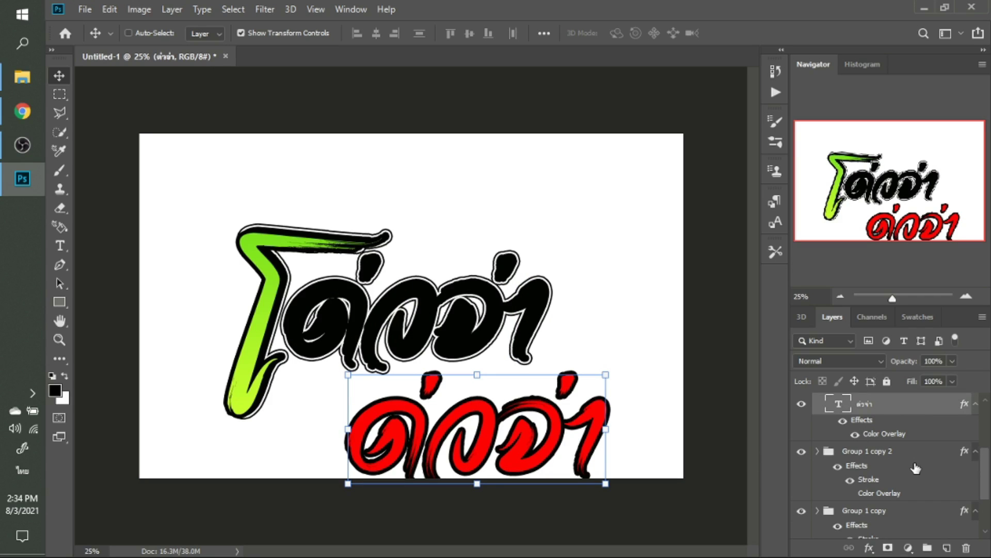
Move the red Thai word up beside the green โ and nudge it slightly right.
scroll(916, 468, up, 2)
mouse_move(402, 423)
mouse_down()
mouse_move(389, 372)
mouse_move(342, 298)
mouse_up()
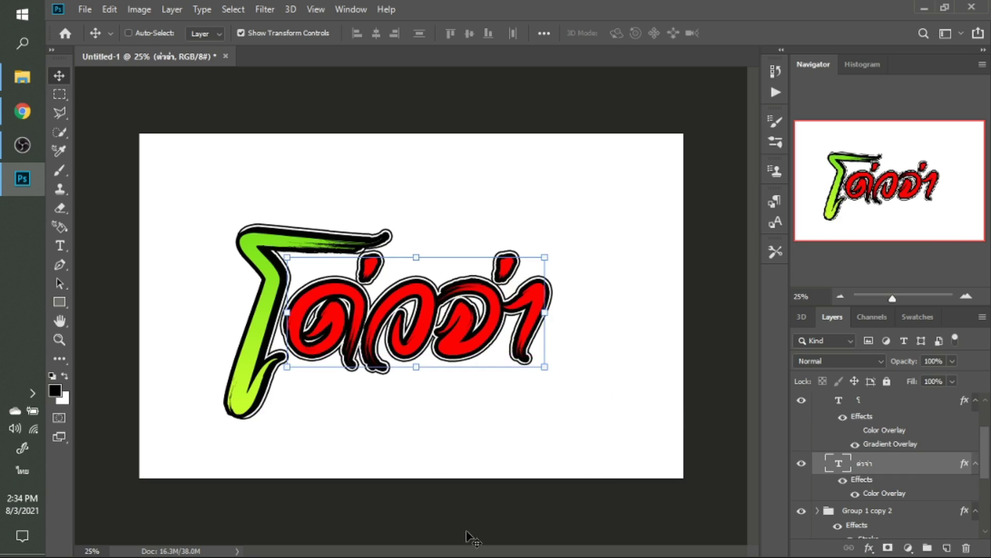
key(shift+Right)
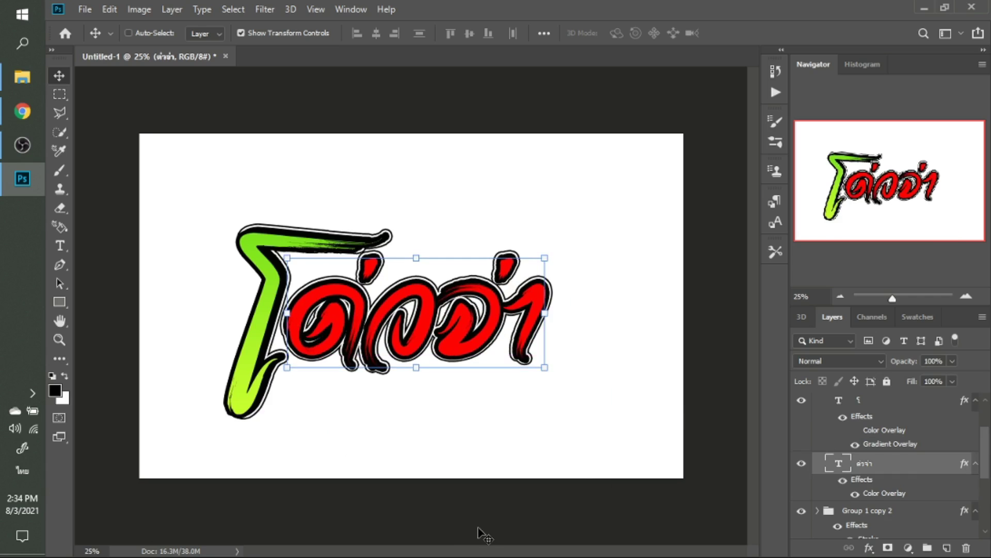
key(shift+Right)
key(shift+Right)
key(shift+Right)
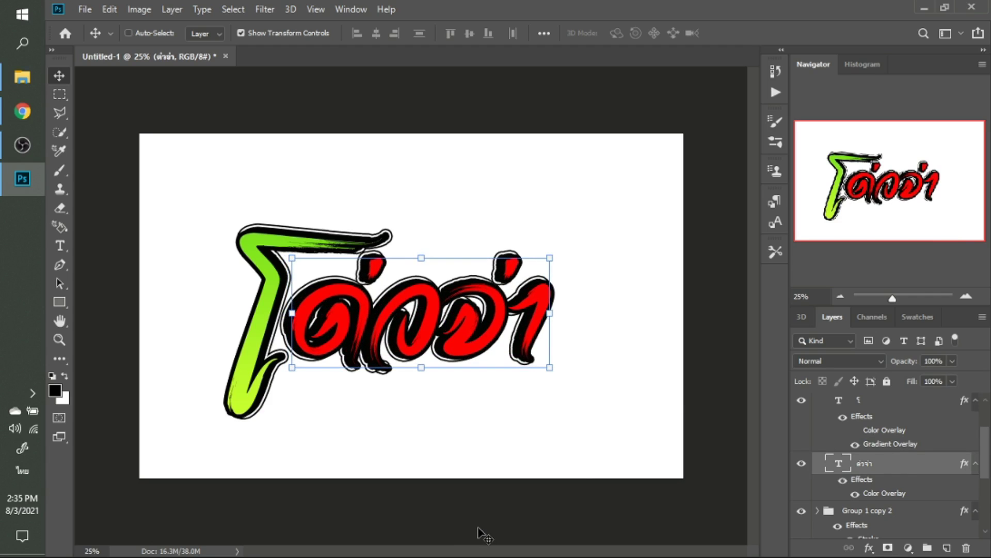
key(shift+Right)
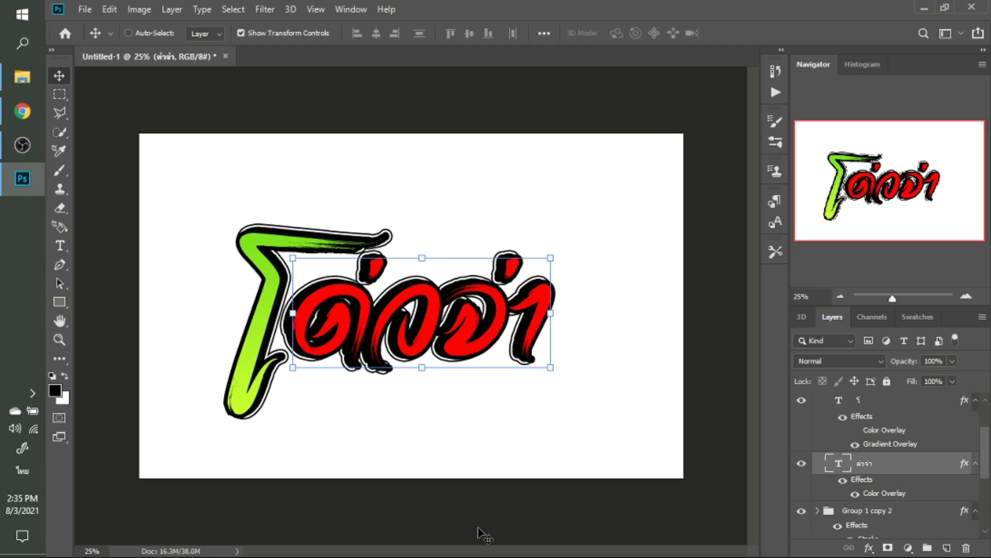
Replace the red word's Color Overlay with a green preset Gradient Overlay matching the โ.
click(862, 549)
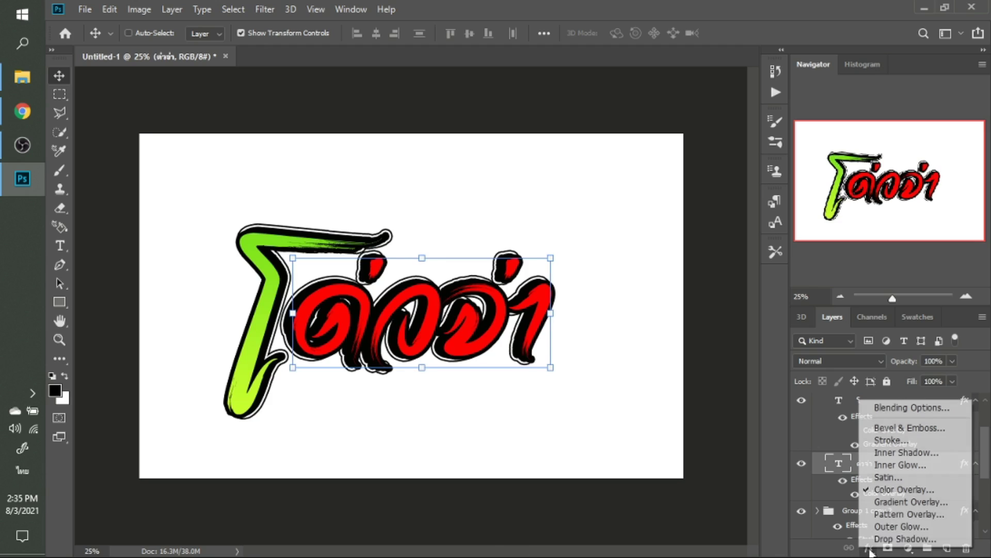
click(881, 494)
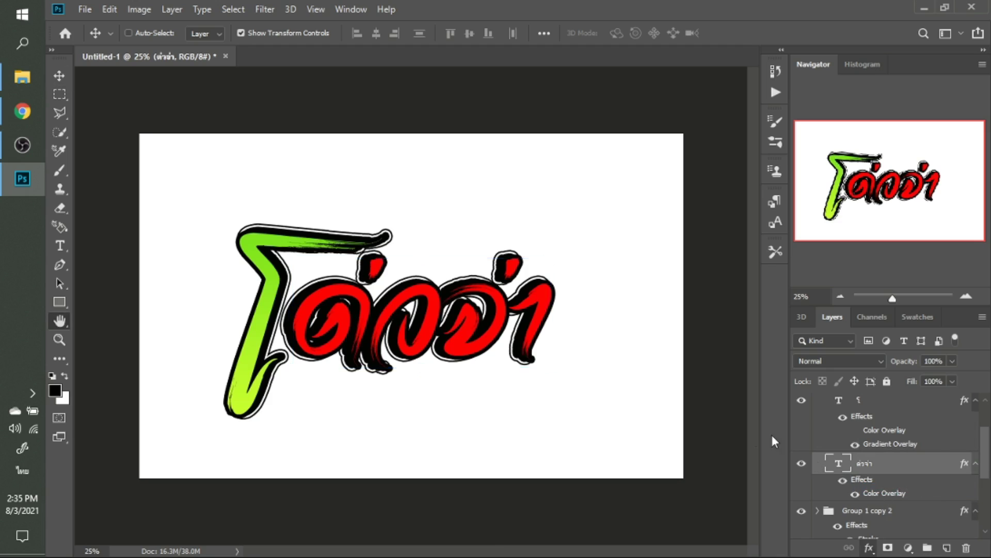
click(396, 401)
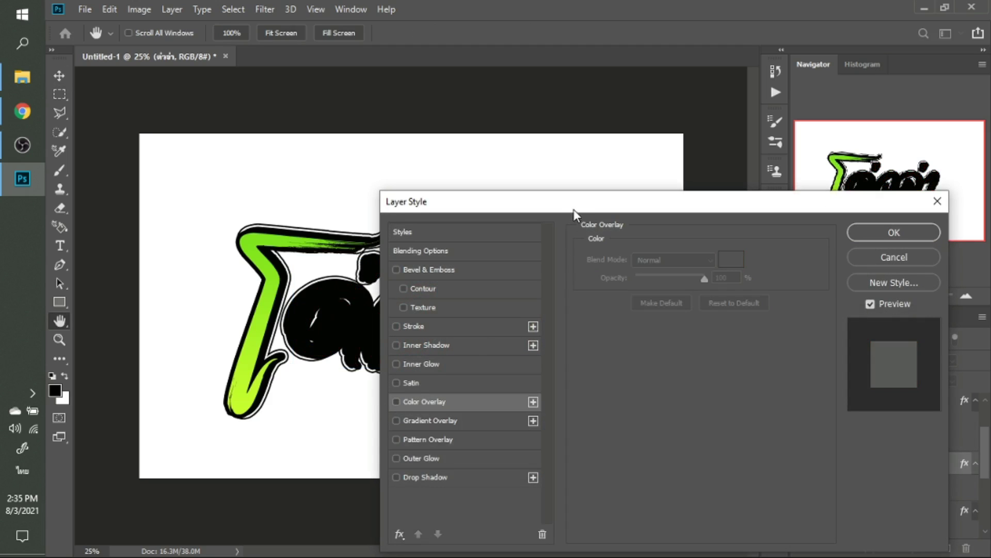
drag(573, 209, 687, 202)
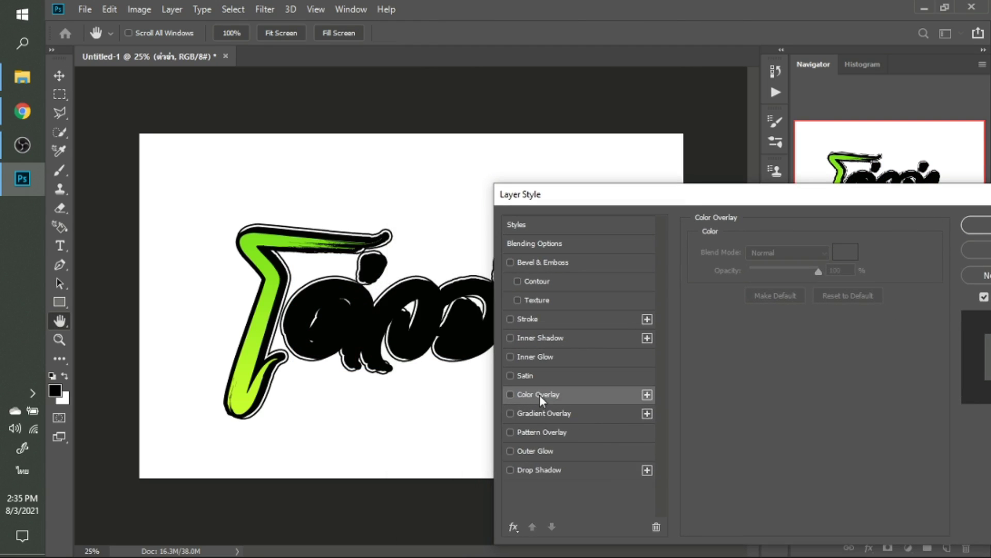
click(541, 414)
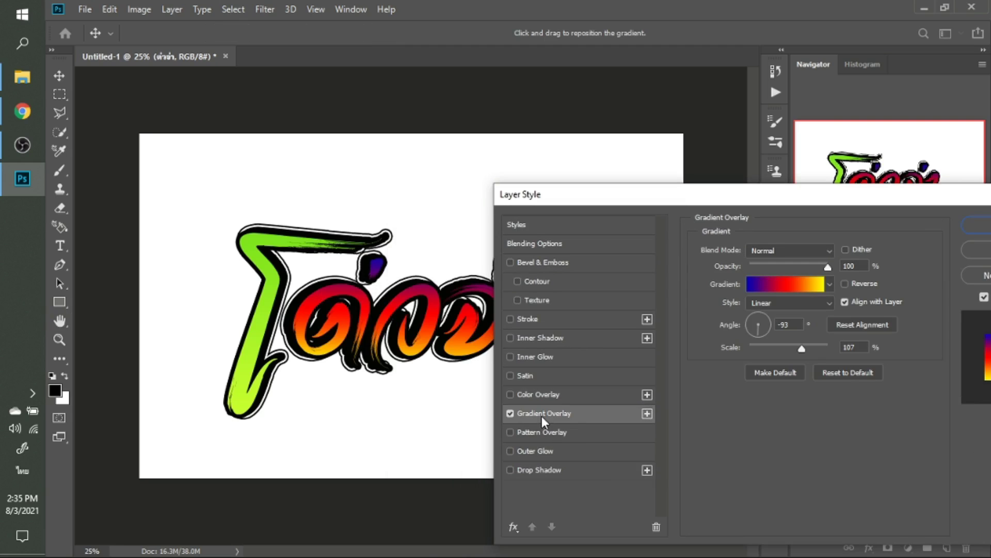
click(830, 283)
click(760, 338)
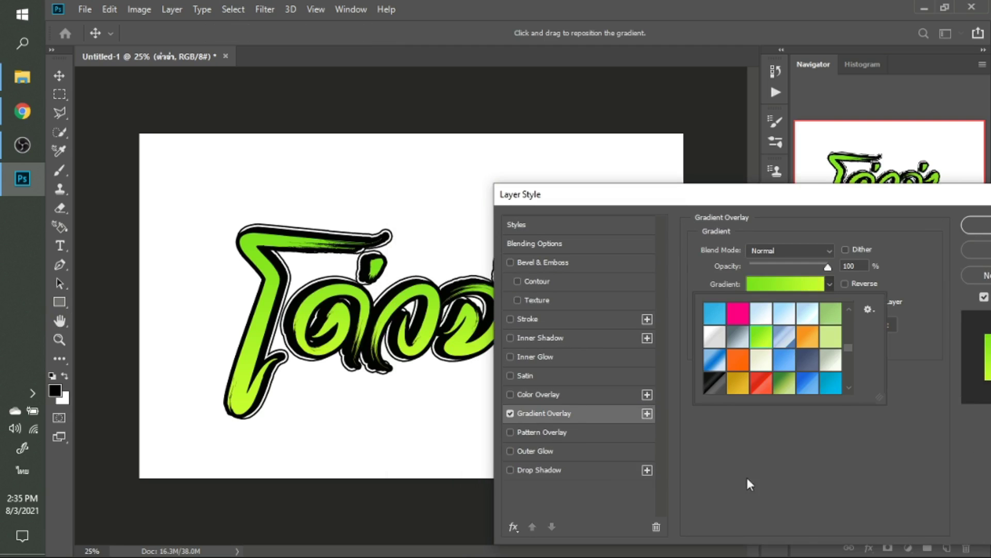
click(803, 522)
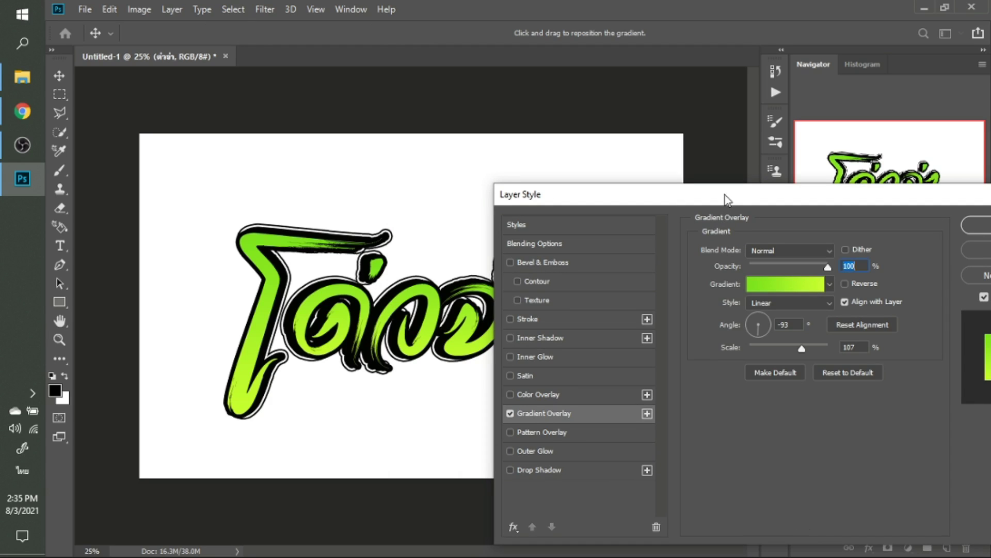
drag(725, 195, 565, 315)
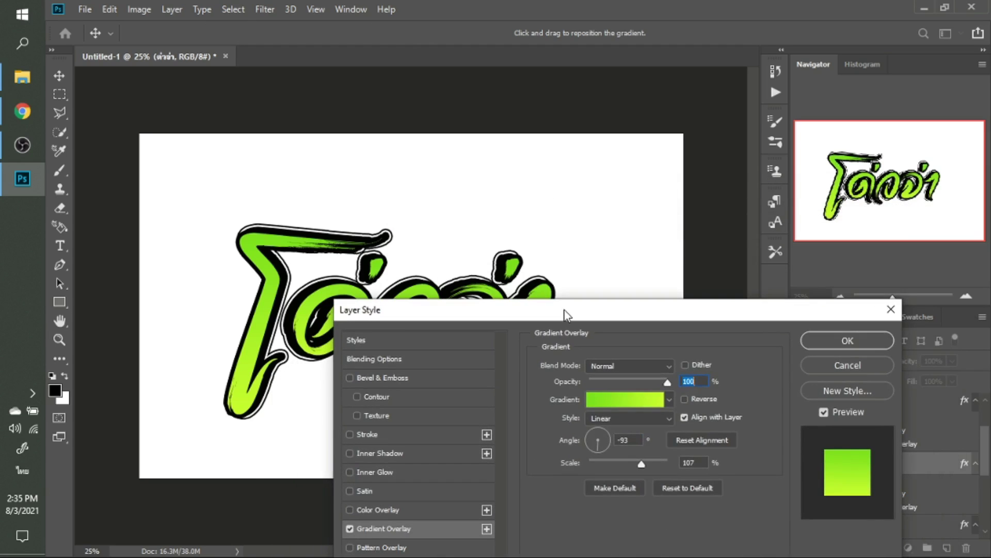
key(Return)
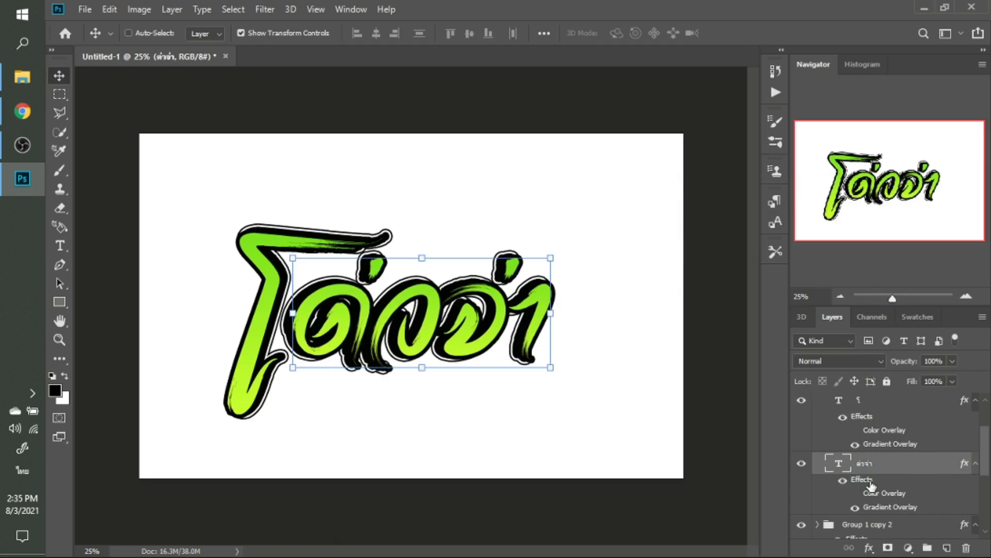
Put all the lettering groups into a new group named ตัวหนังสือ.
scroll(893, 493, up, 2)
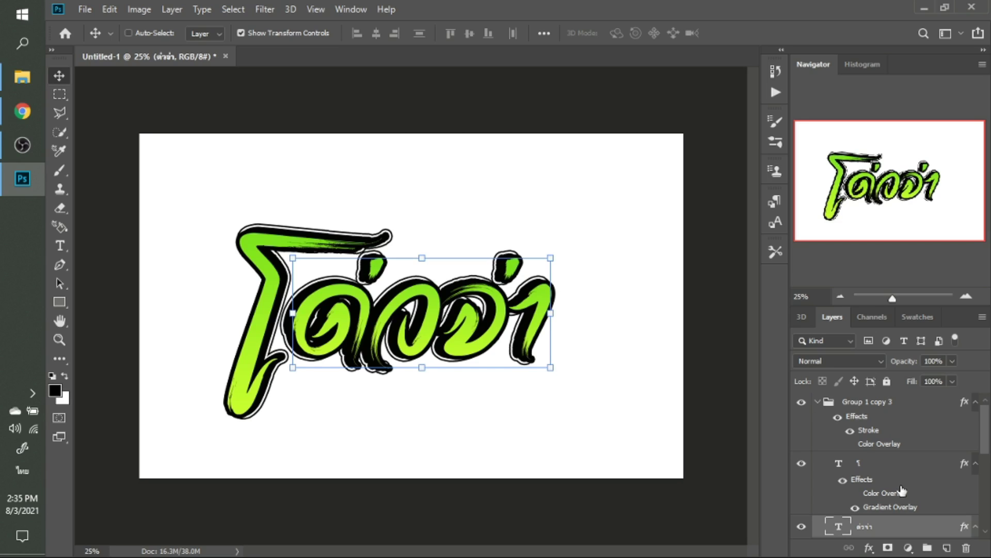
click(817, 402)
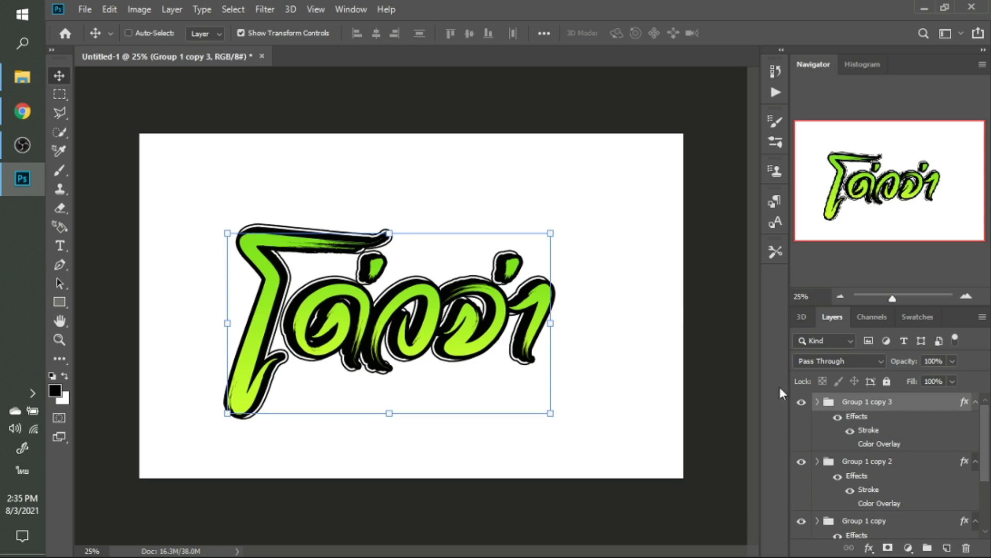
scroll(922, 475, down, 3)
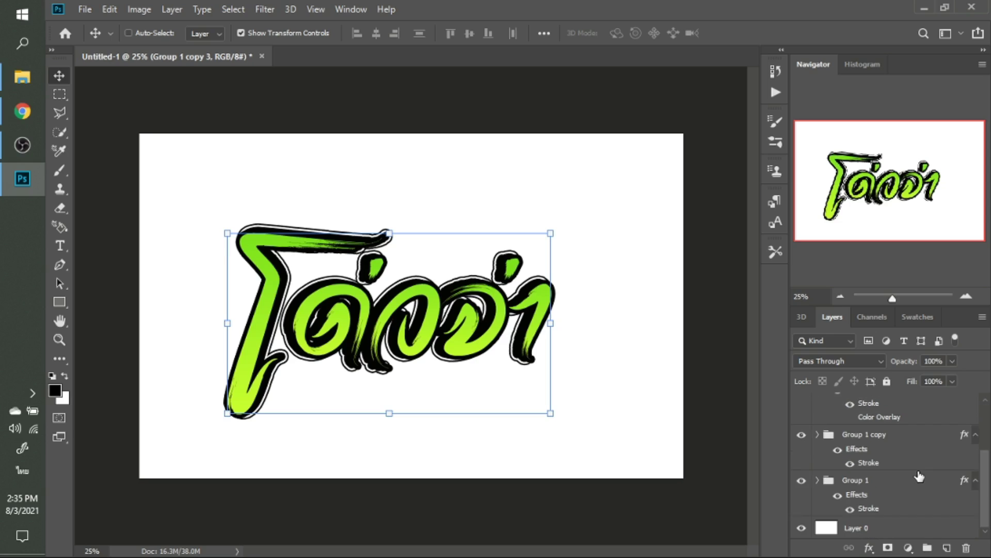
shift+click(876, 483)
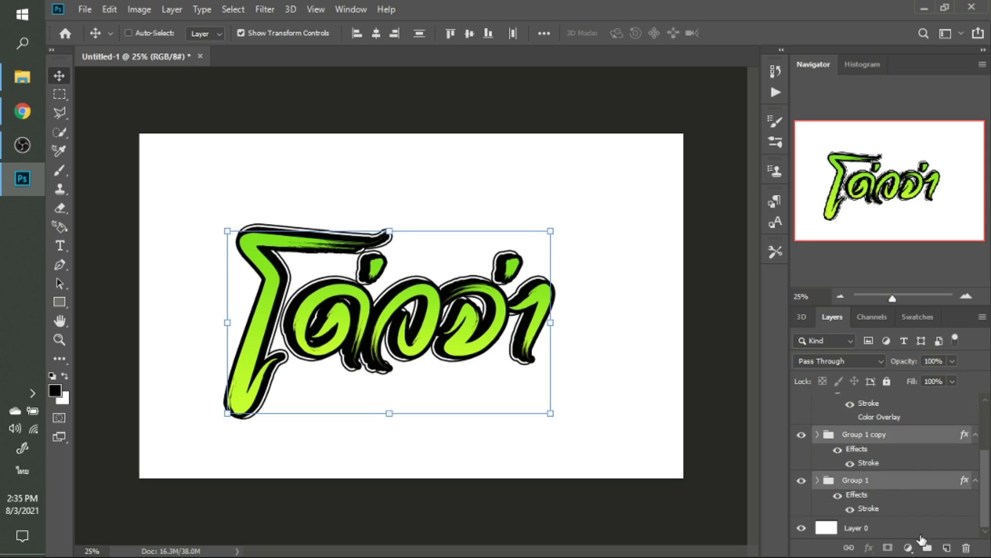
drag(921, 539, 927, 545)
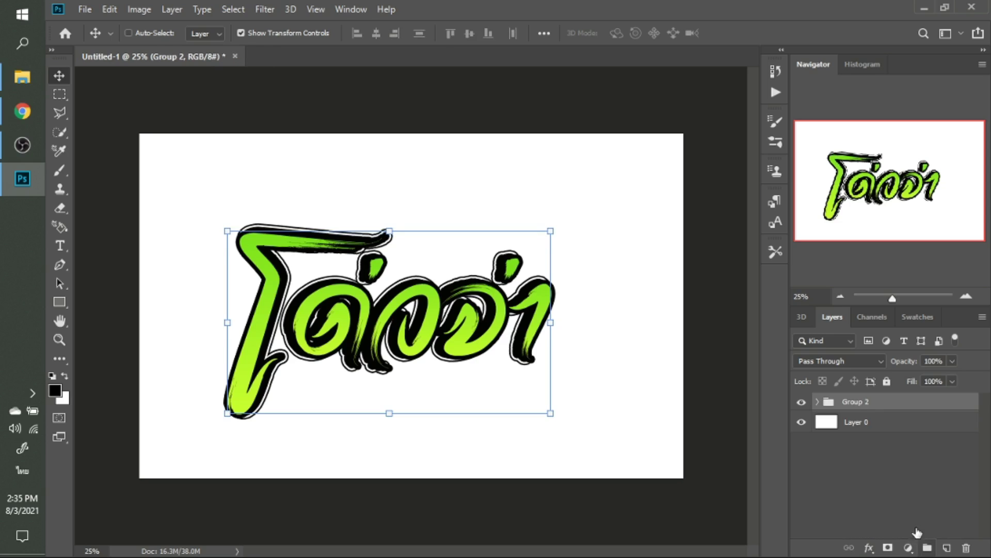
double_click(854, 402)
text(ตัวห)
text(นังสือ)
key(Return)
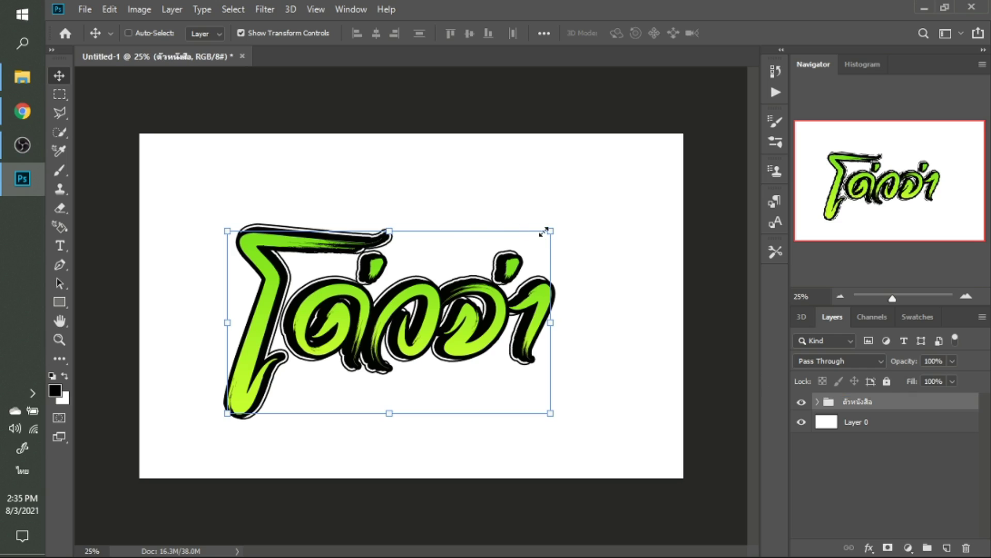
Scale the ตัวหนังสือ group up to 109.67% and nudge it slightly up and left.
drag(549, 231, 575, 210)
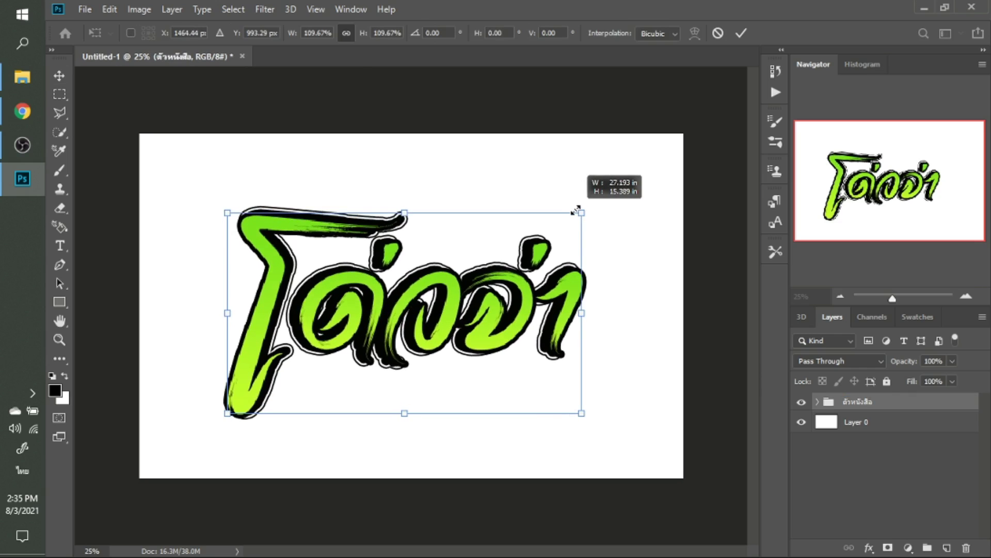
key(Return)
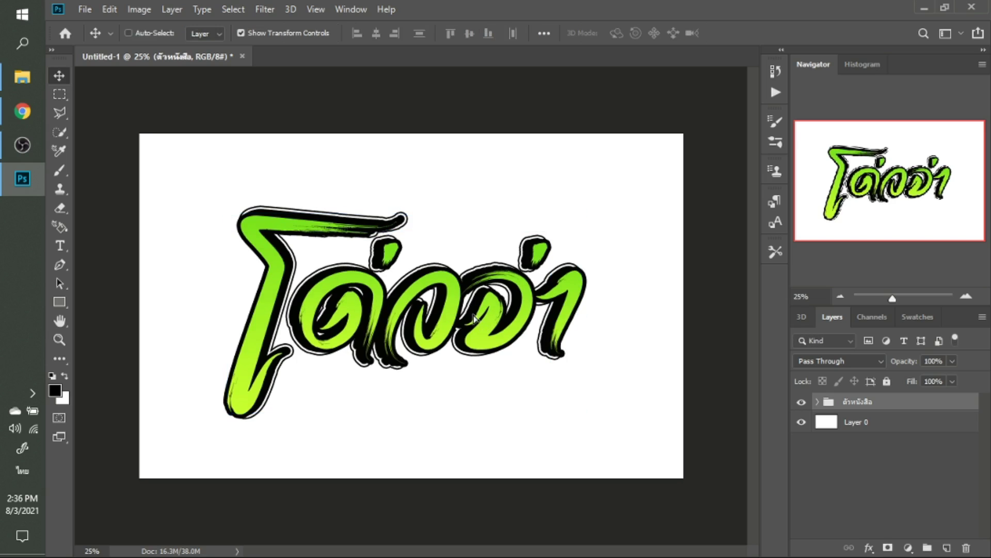
drag(488, 316, 495, 311)
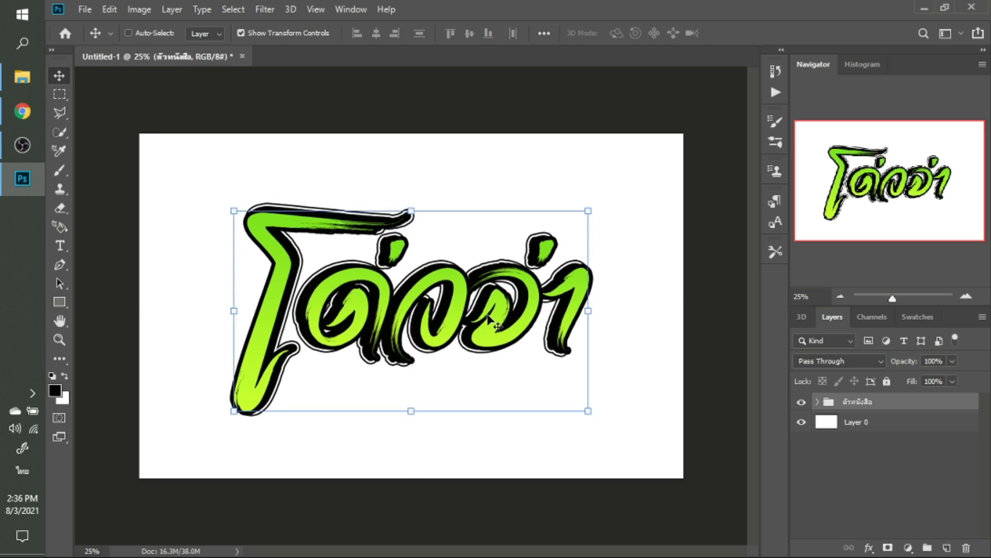
click(22, 77)
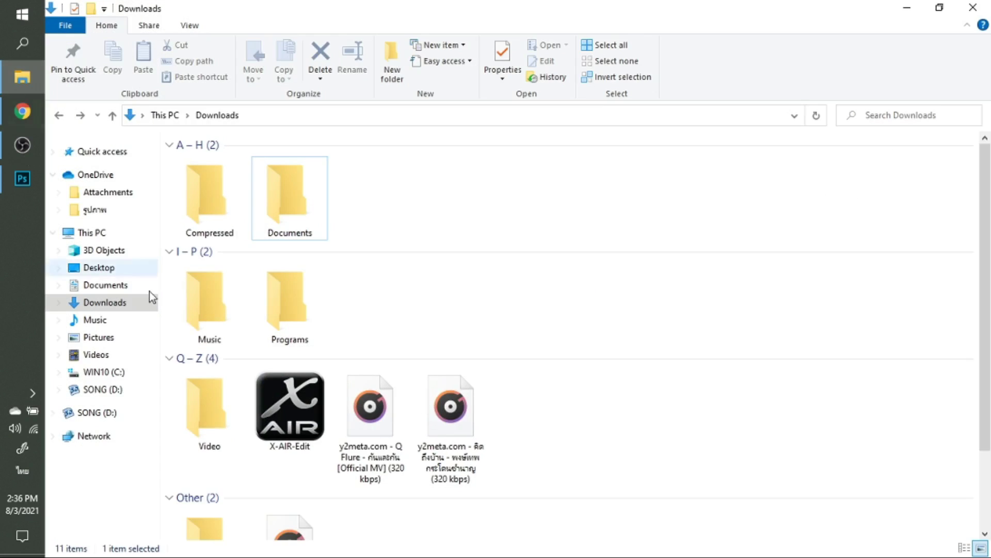
Drag ตำรวจ11 from Desktop's drive-download-20210803T064816Z-001 folder into the logo document.
click(100, 267)
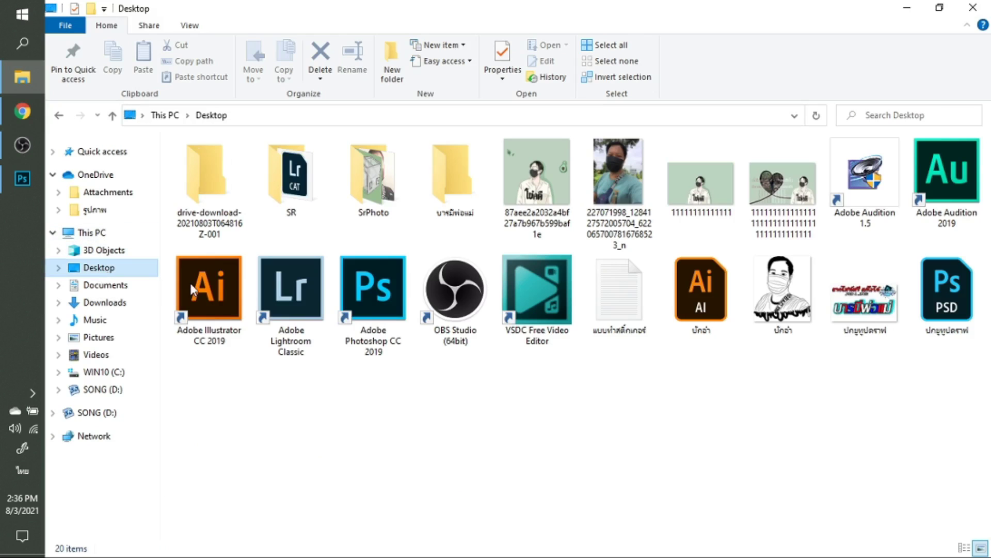
double_click(229, 199)
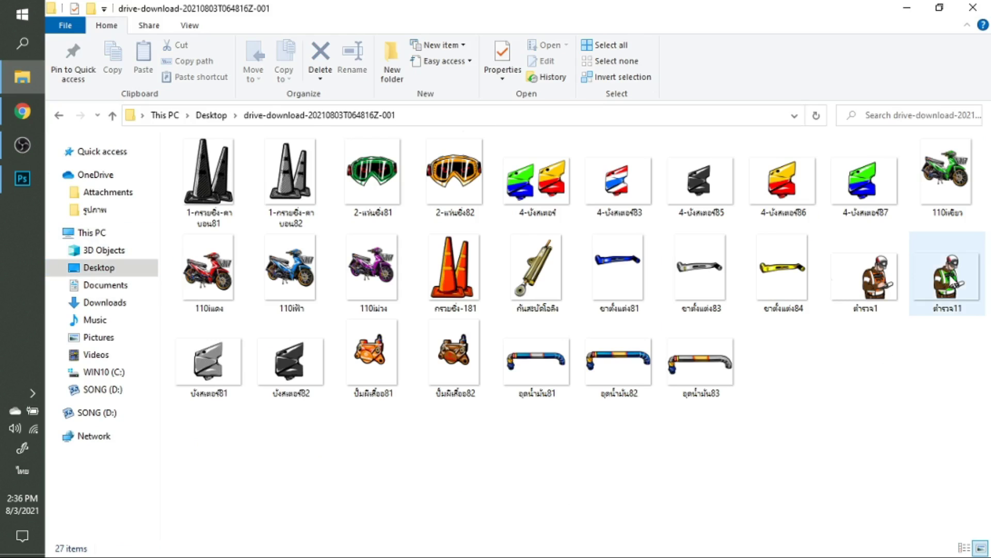
click(929, 305)
drag(949, 298, 322, 300)
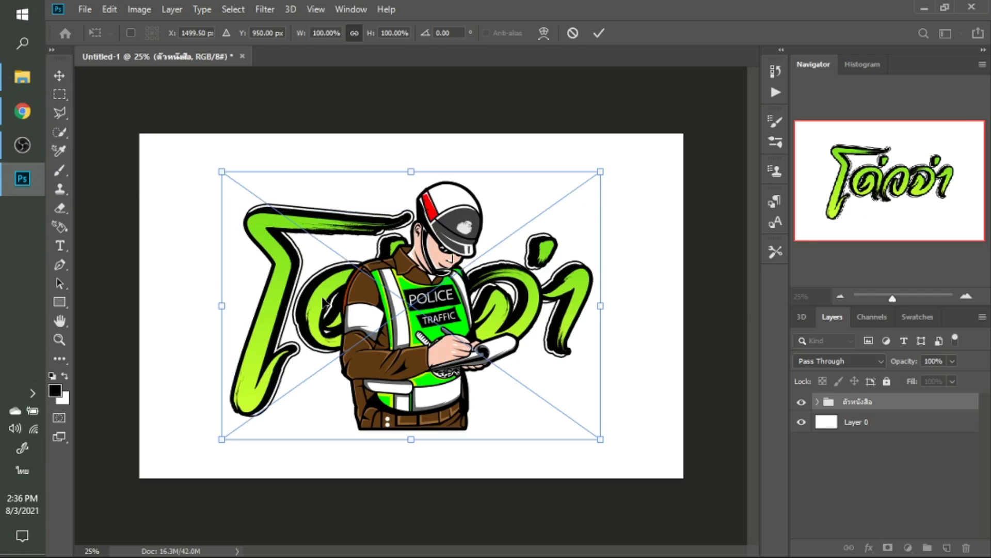
Put the policeman on the right, shift the lettering left, and stack ตำรวจ11 beneath it.
mouse_move(397, 372)
mouse_down()
mouse_move(565, 354)
mouse_move(540, 357)
mouse_move(551, 355)
mouse_up()
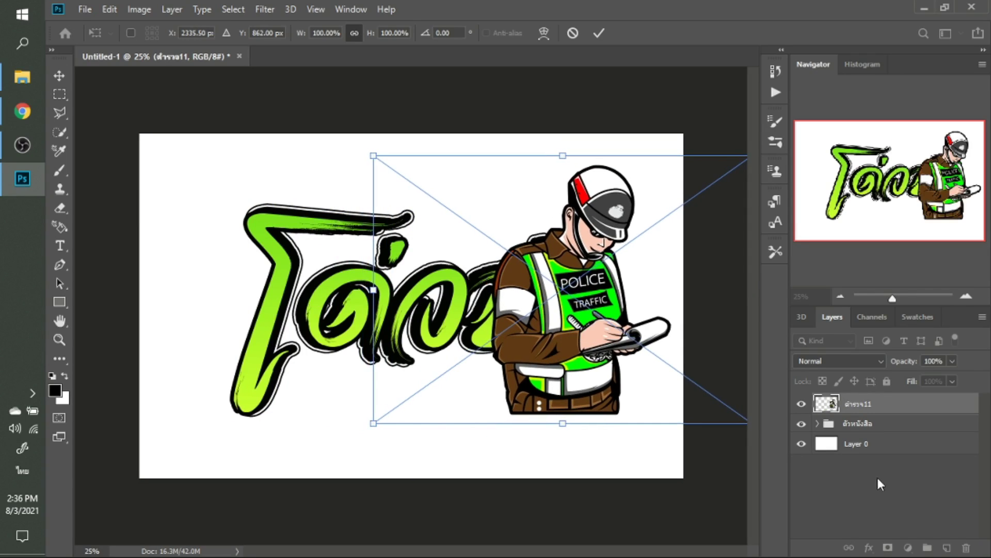
click(869, 424)
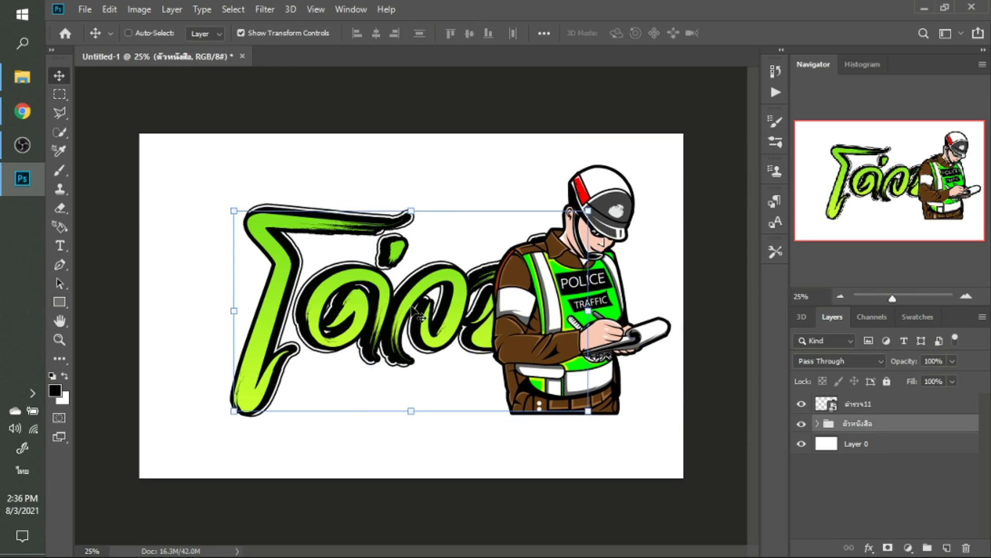
drag(418, 315, 351, 321)
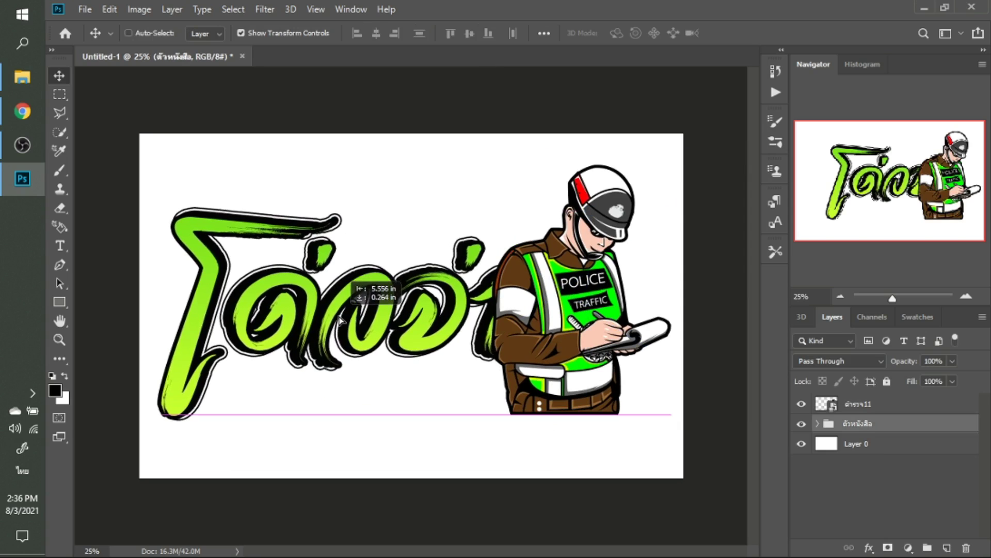
drag(351, 322, 361, 312)
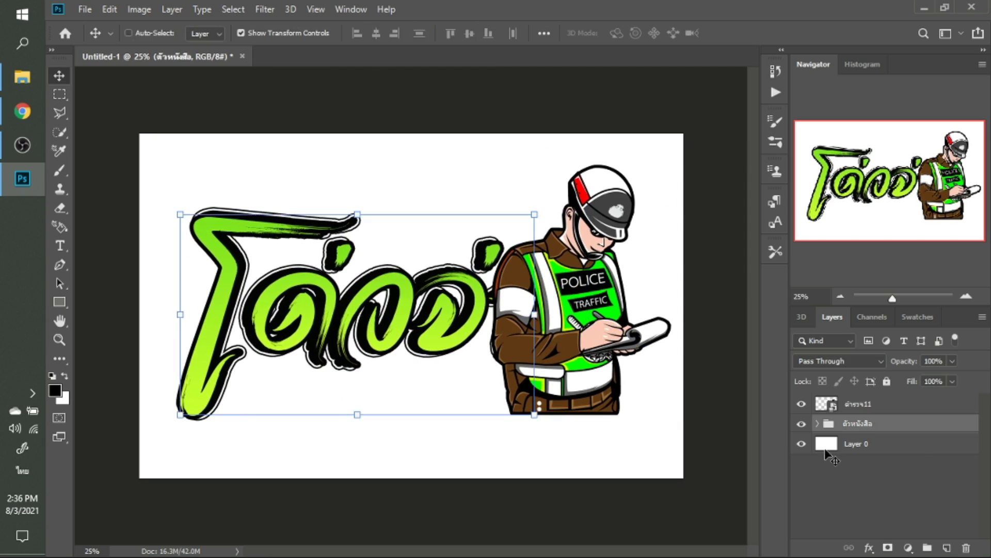
drag(855, 406, 860, 434)
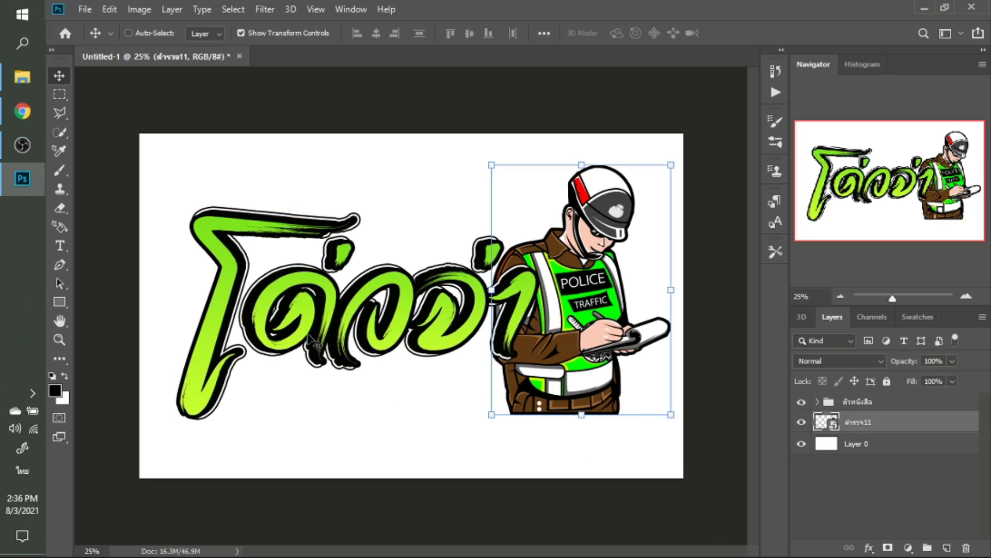
click(860, 403)
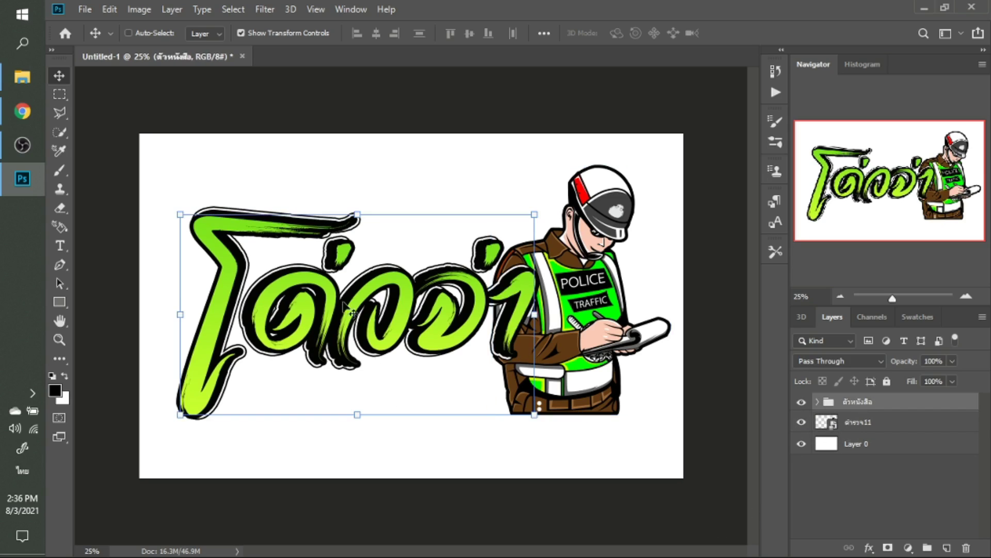
Lower the lettering over the officer's torso, then nudge lettering and officer upward together.
mouse_move(356, 312)
mouse_down()
mouse_move(402, 373)
mouse_move(381, 363)
mouse_up()
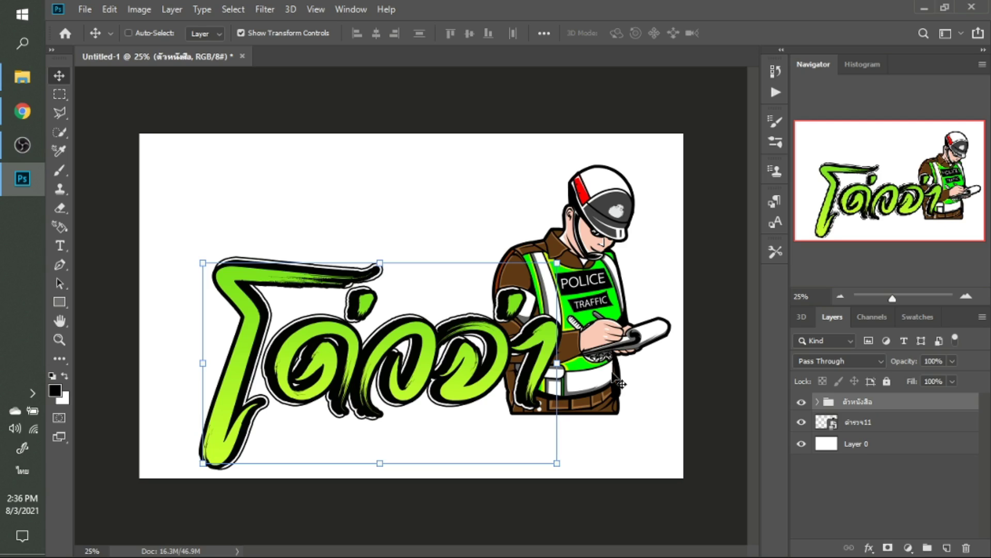
mouse_move(391, 385)
mouse_down()
mouse_move(390, 350)
mouse_move(471, 339)
mouse_move(366, 340)
mouse_move(382, 347)
mouse_move(403, 391)
mouse_up()
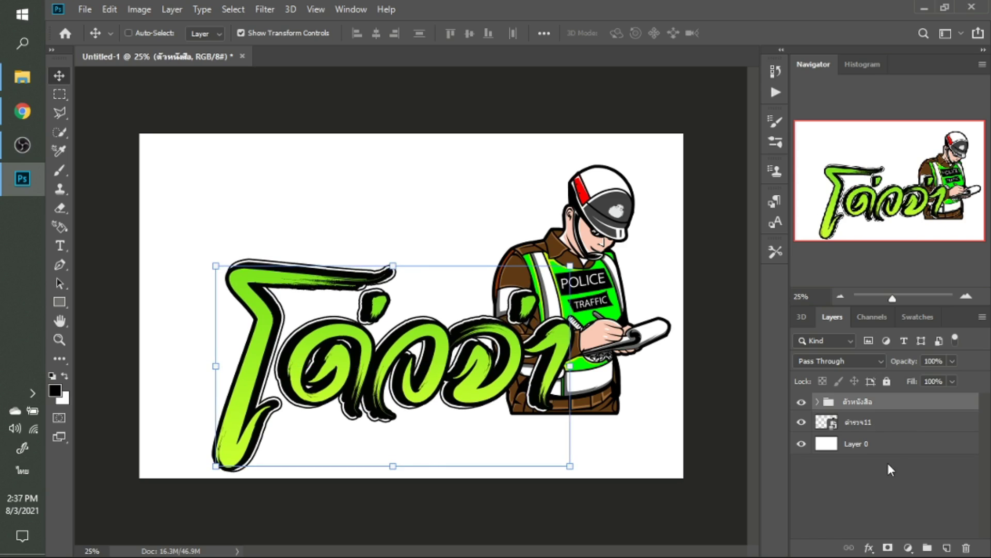
click(884, 425)
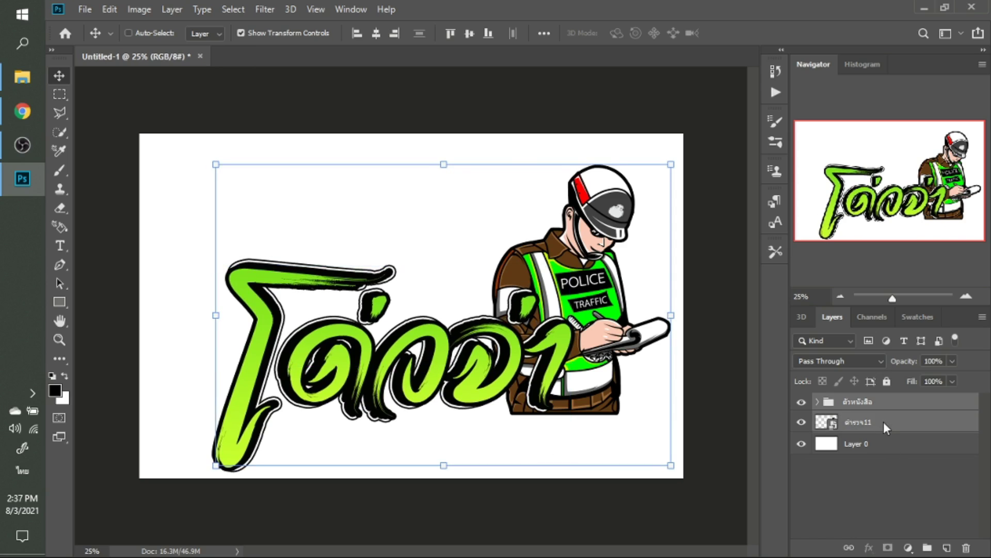
key(shift+Up)
key(shift+Up)
key(shift+Up)
key(shift+Up)
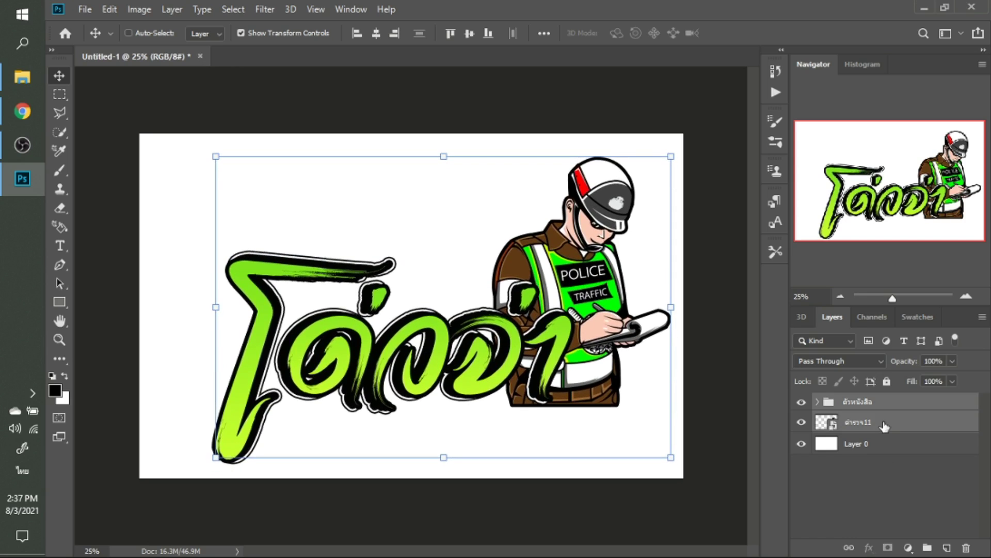
key(shift+Up)
click(880, 502)
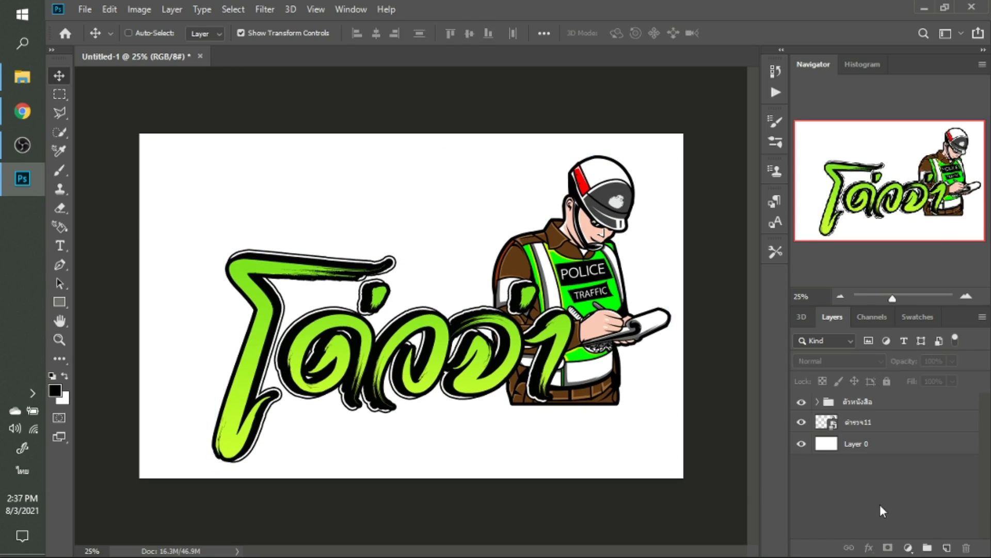
Drag the 110เขียว motorcycle image from the downloaded parts folder onto the Photoshop canvas.
click(23, 79)
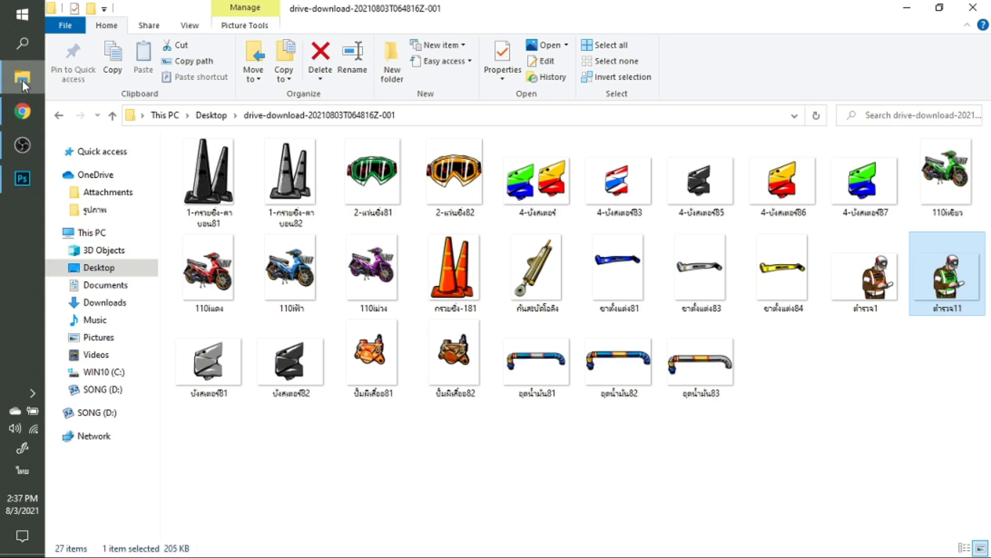
click(411, 470)
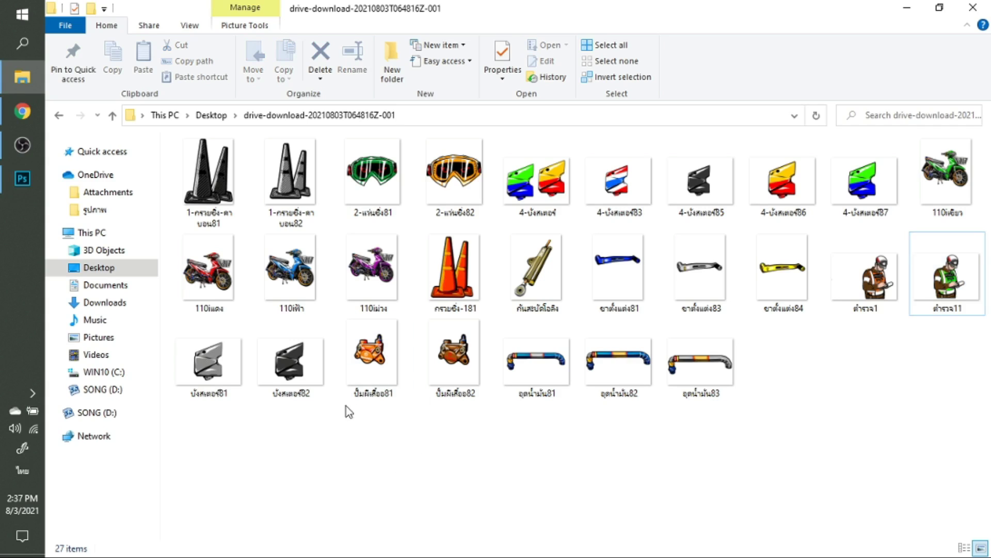
mouse_move(370, 360)
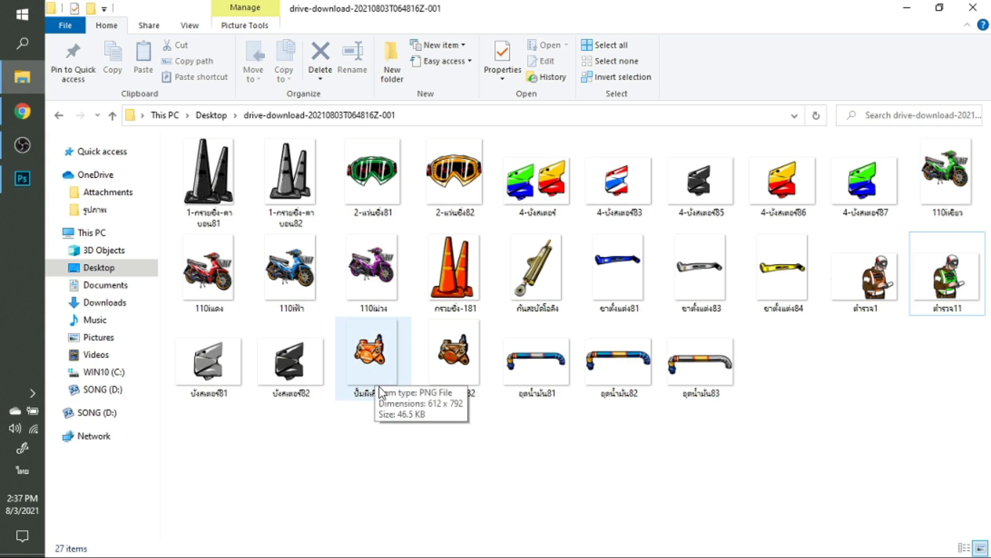
click(943, 199)
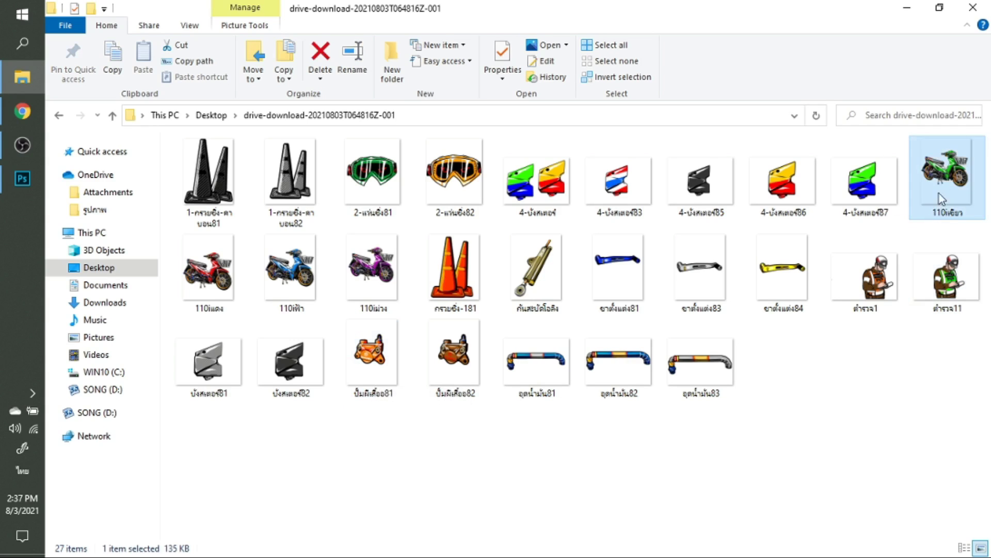
mouse_move(941, 198)
mouse_down()
mouse_move(20, 181)
mouse_move(203, 276)
mouse_up()
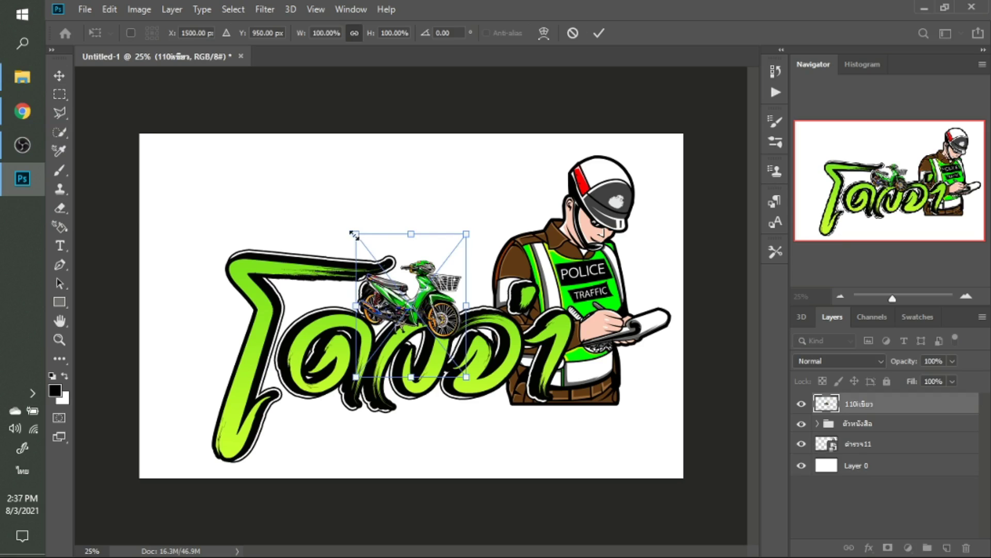
Scale up the 110เขียว motorcycle, layer it below the lettering group, and position it behind the green word.
drag(355, 235, 204, 160)
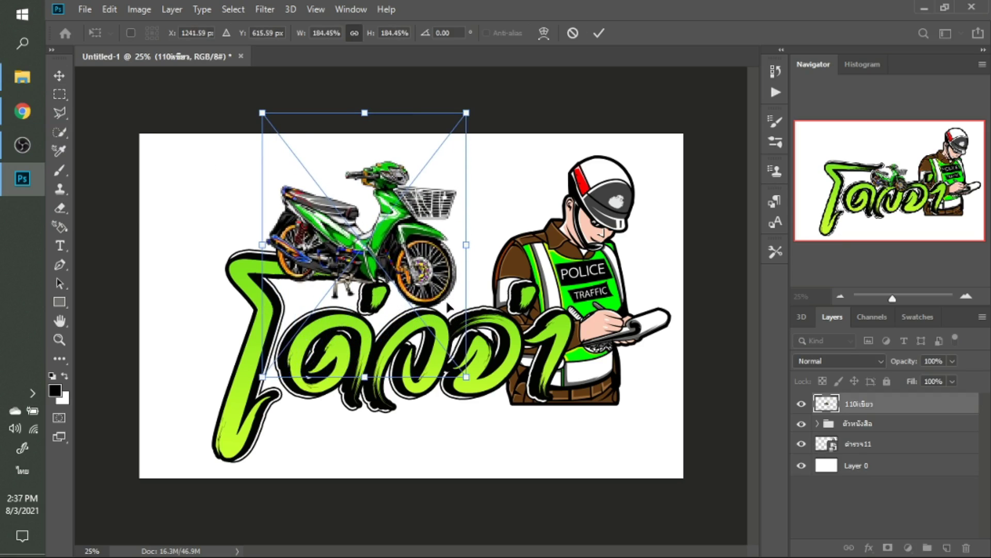
drag(465, 377, 577, 463)
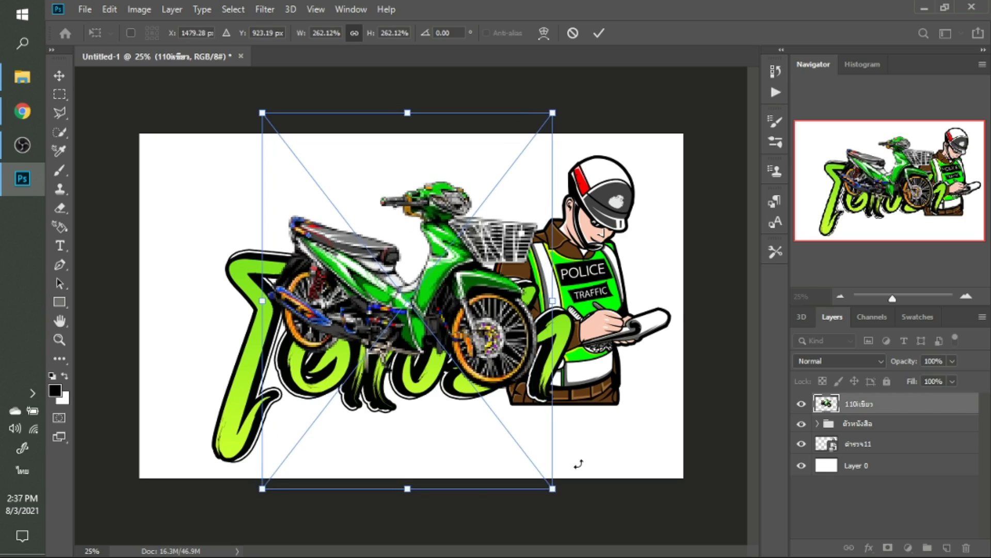
key(Return)
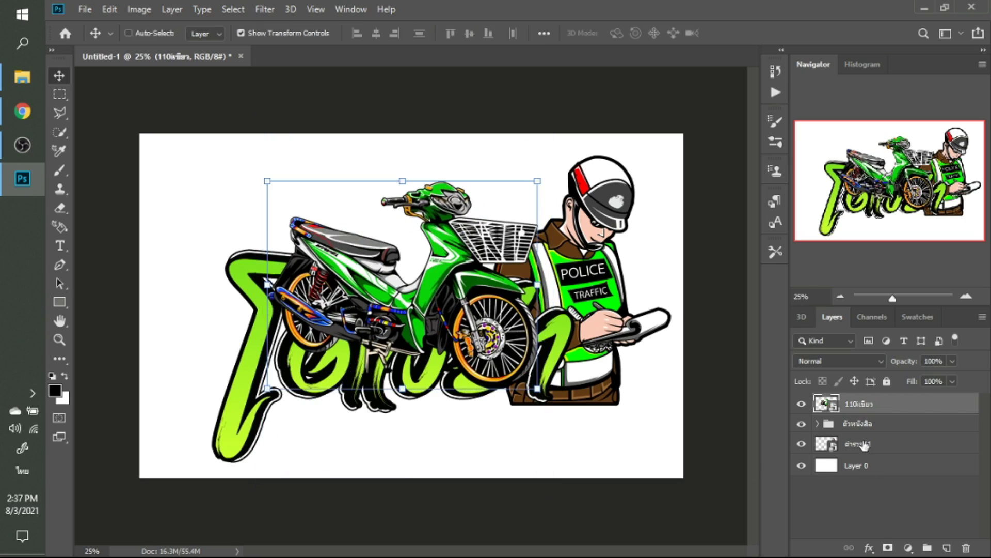
drag(852, 408, 861, 440)
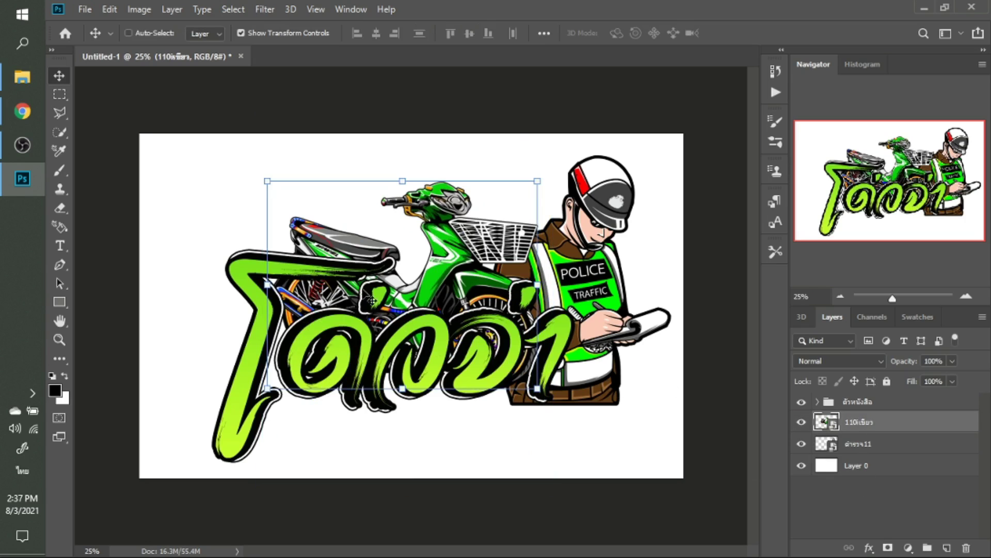
mouse_move(427, 291)
mouse_down()
mouse_move(408, 290)
mouse_move(353, 377)
mouse_move(459, 308)
mouse_up()
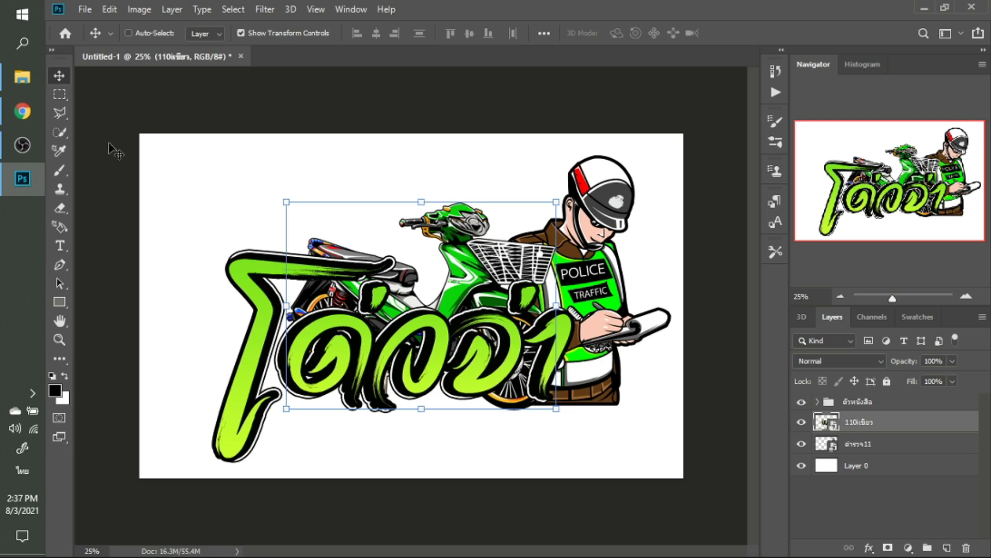
Drag the 4-บังลม87 fairing image from the parts folder onto the Photoshop canvas.
click(23, 78)
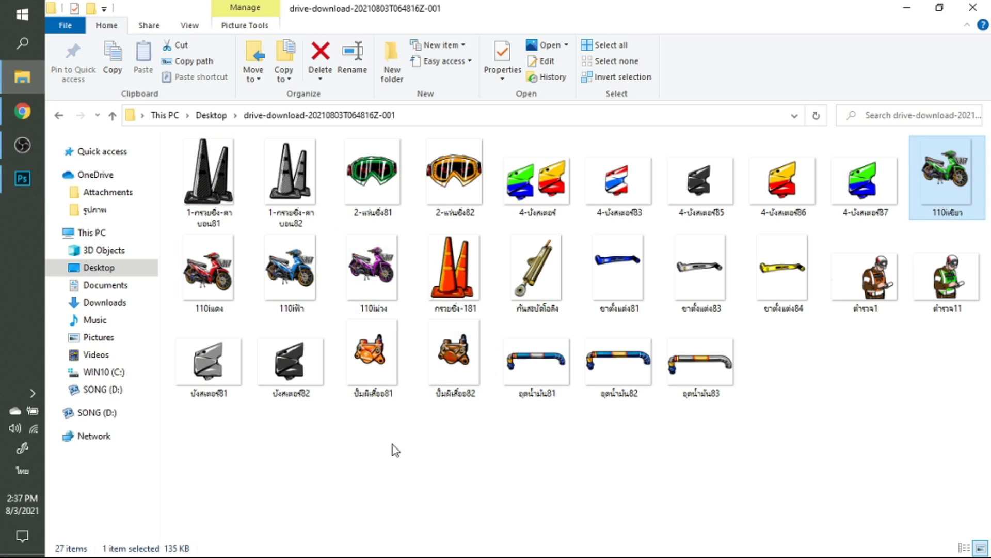
click(371, 361)
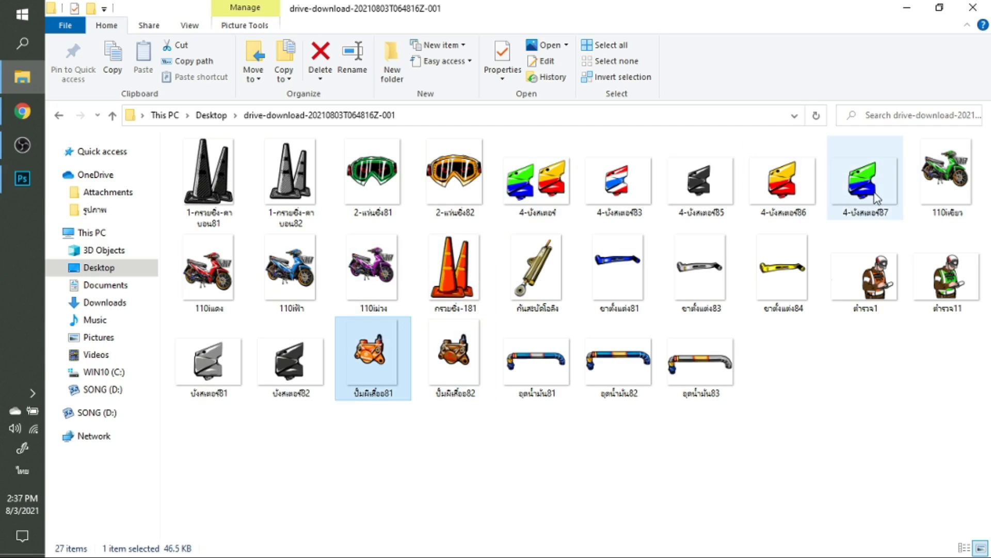
drag(877, 199, 14, 200)
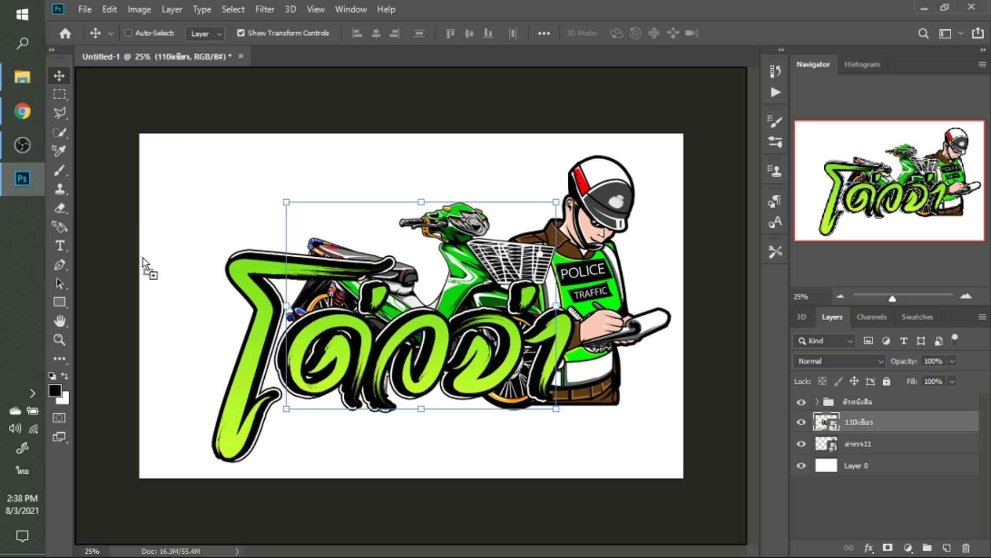
drag(14, 199, 205, 284)
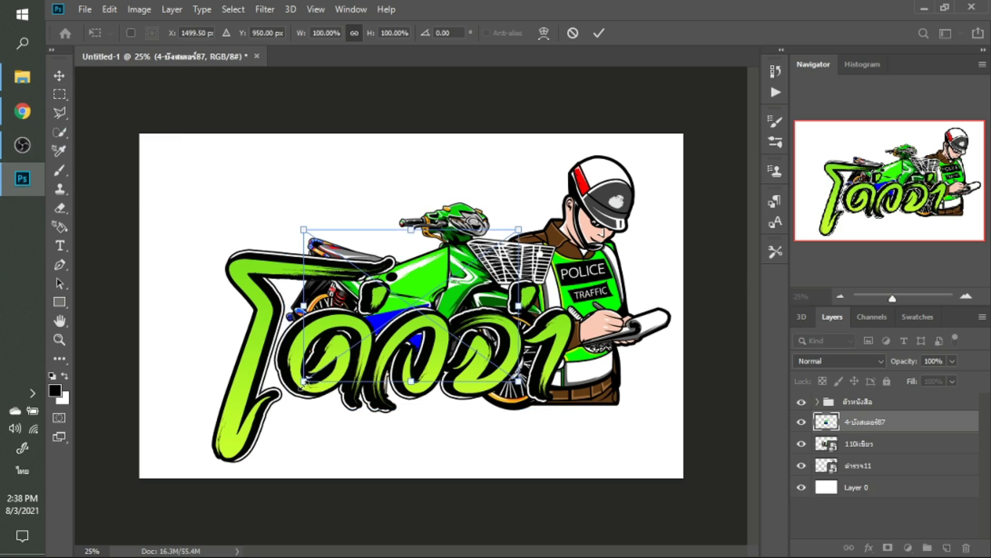
Enlarge the 4-บังลม87 fairing, move it left behind the lettering, and layer it beneath 110เขียว.
drag(304, 382, 171, 486)
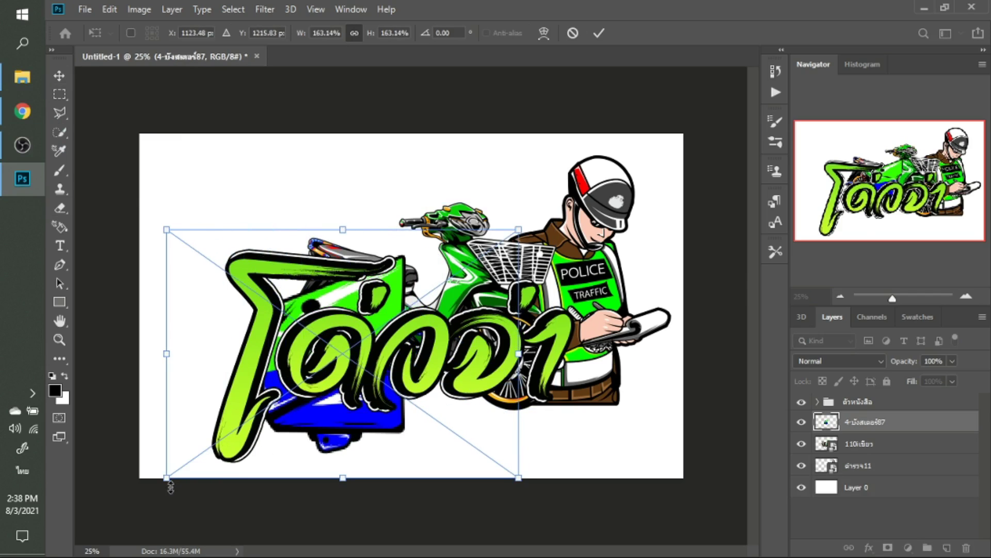
key(Return)
mouse_move(345, 423)
mouse_down()
mouse_move(254, 385)
mouse_move(246, 391)
mouse_up()
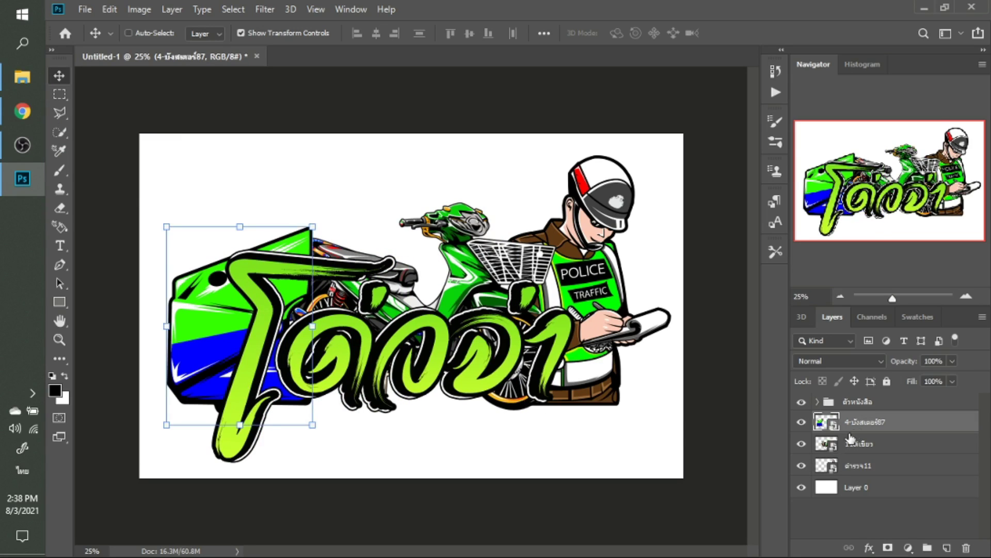
drag(858, 429, 860, 455)
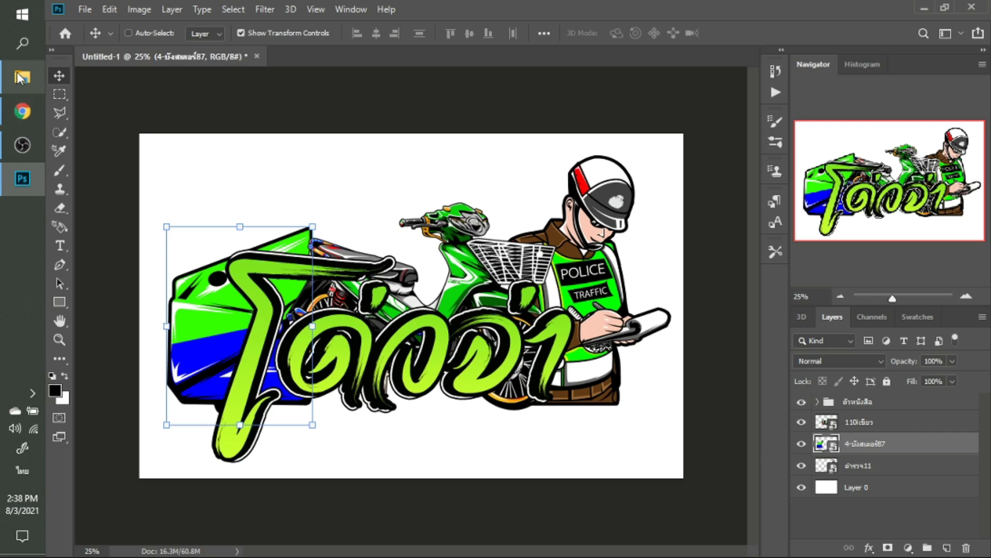
click(22, 77)
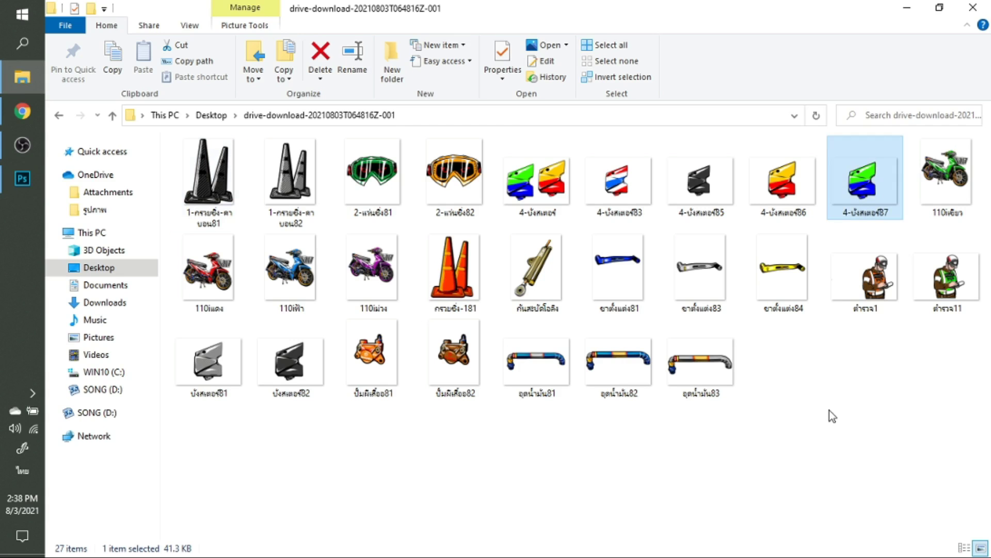
Select the อุดน้ำมัน82 exhaust image in the parts folder and drag it toward Photoshop.
click(620, 370)
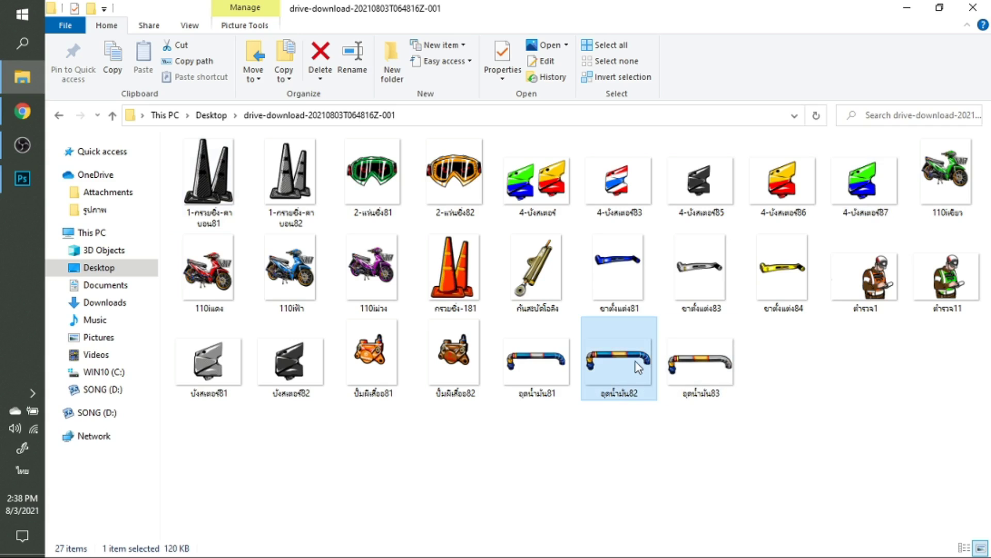
drag(635, 366, 23, 175)
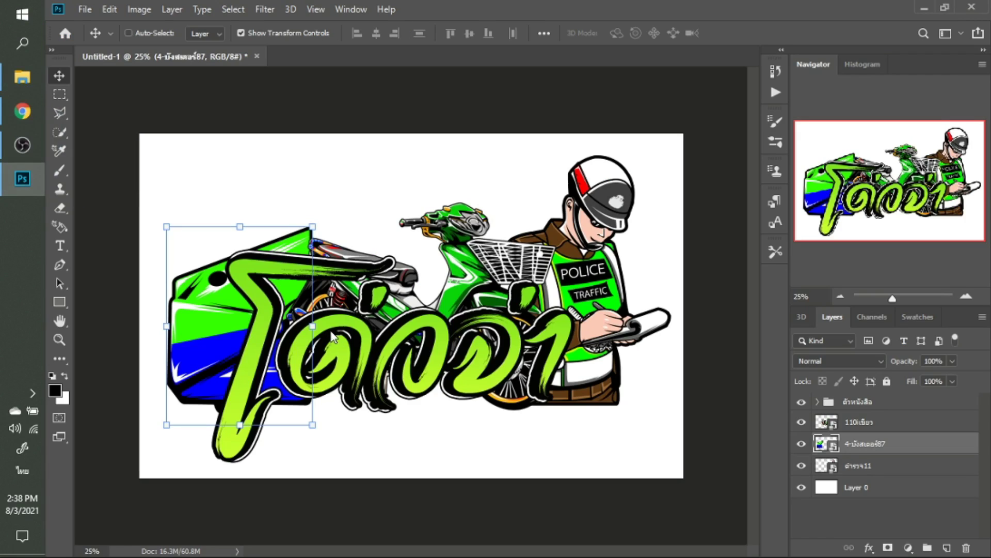
Drop the exhaust pipe onto the canvas, stack it above the motorcycle, and flip it vertically.
drag(24, 176, 411, 330)
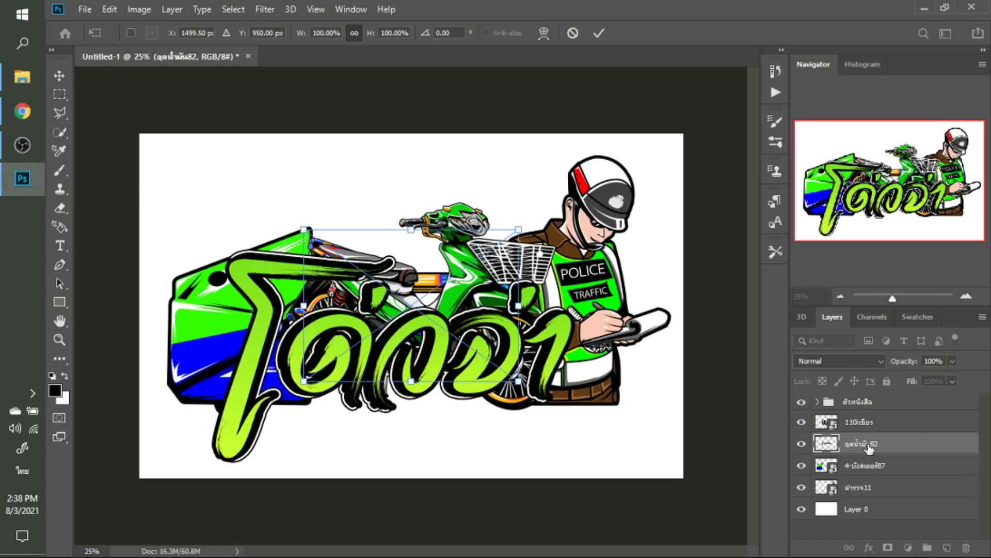
drag(892, 455, 871, 420)
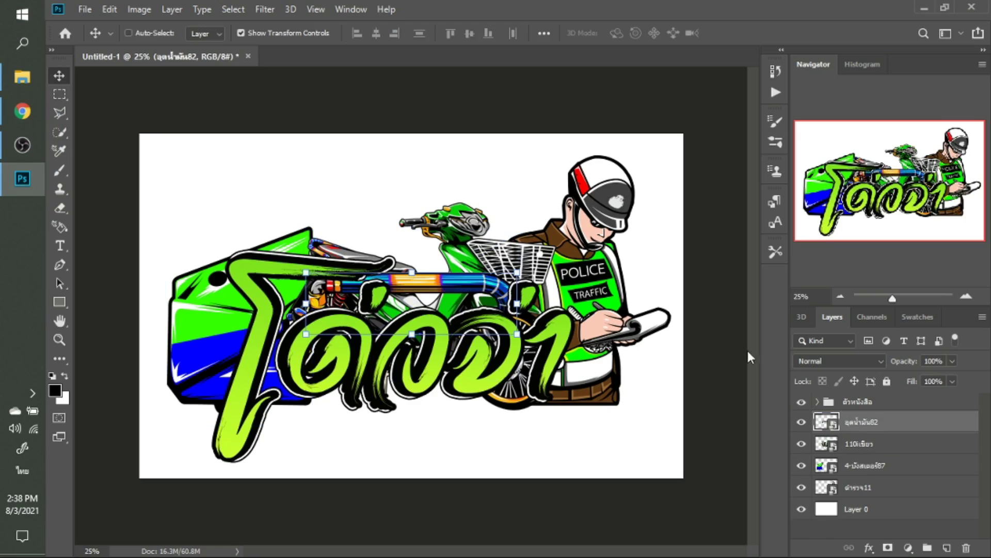
mouse_move(458, 294)
mouse_down()
mouse_move(528, 288)
mouse_move(453, 297)
mouse_move(474, 287)
mouse_up()
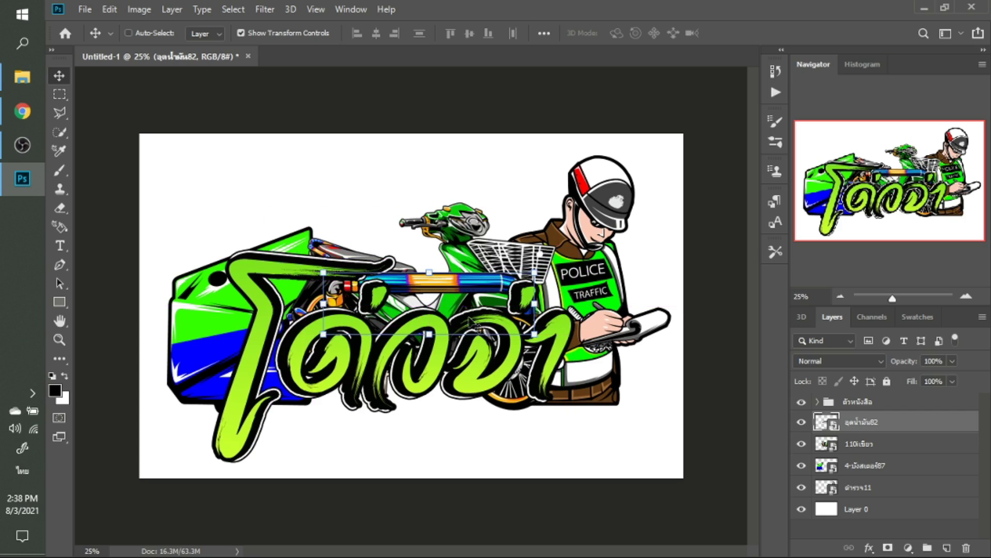
key(ctrl+t)
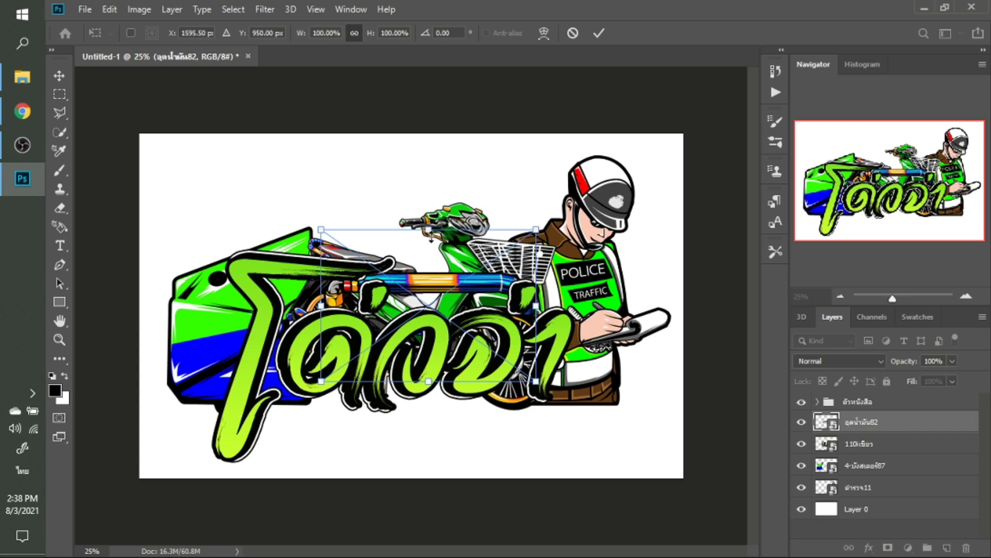
drag(432, 238, 436, 497)
key(Return)
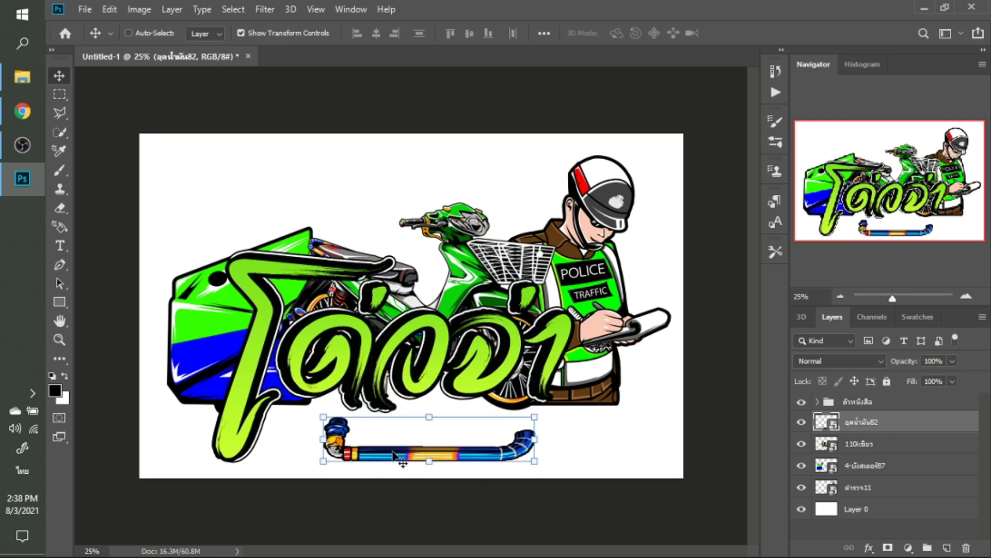
Enlarge the exhaust pipe and move it up under the lettering.
key(ctrl+t)
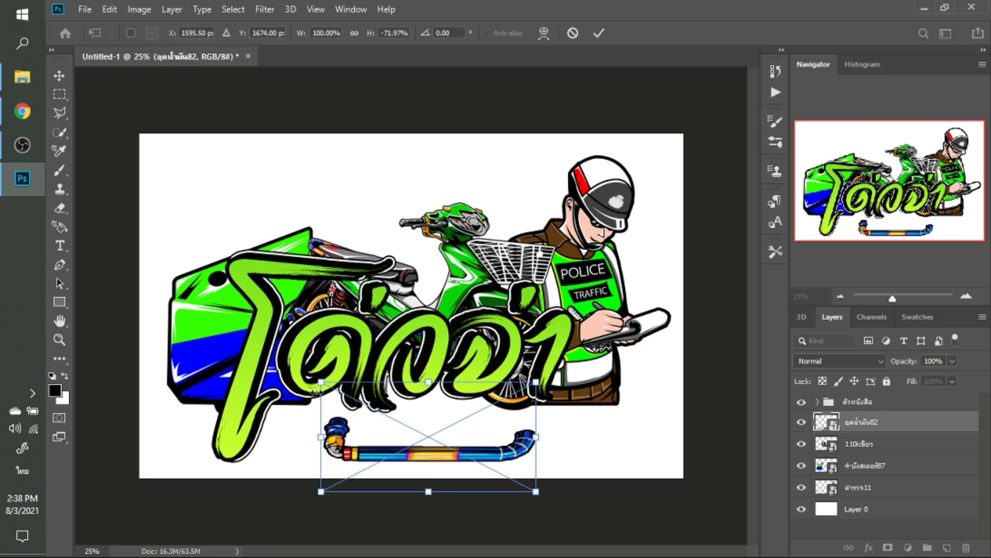
drag(320, 382, 217, 330)
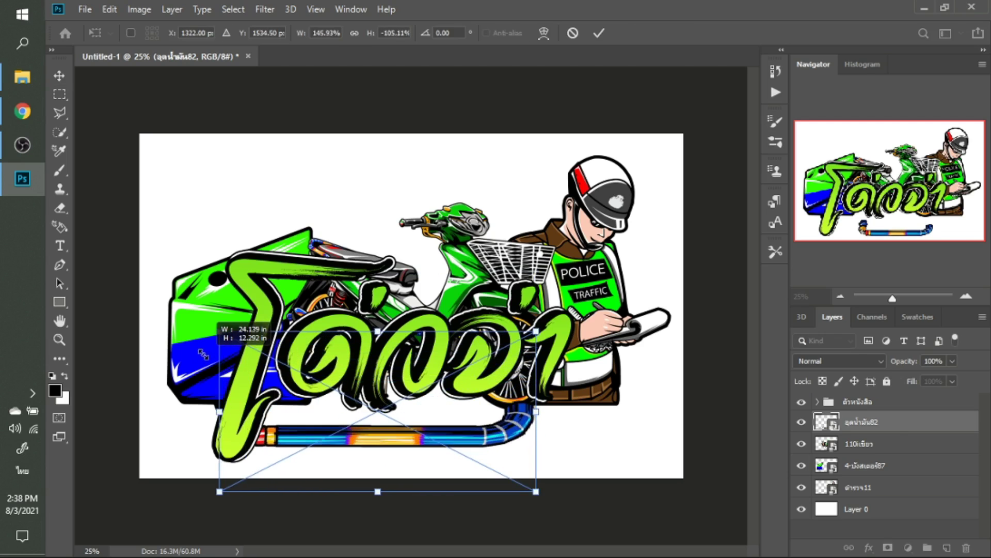
drag(394, 444, 416, 434)
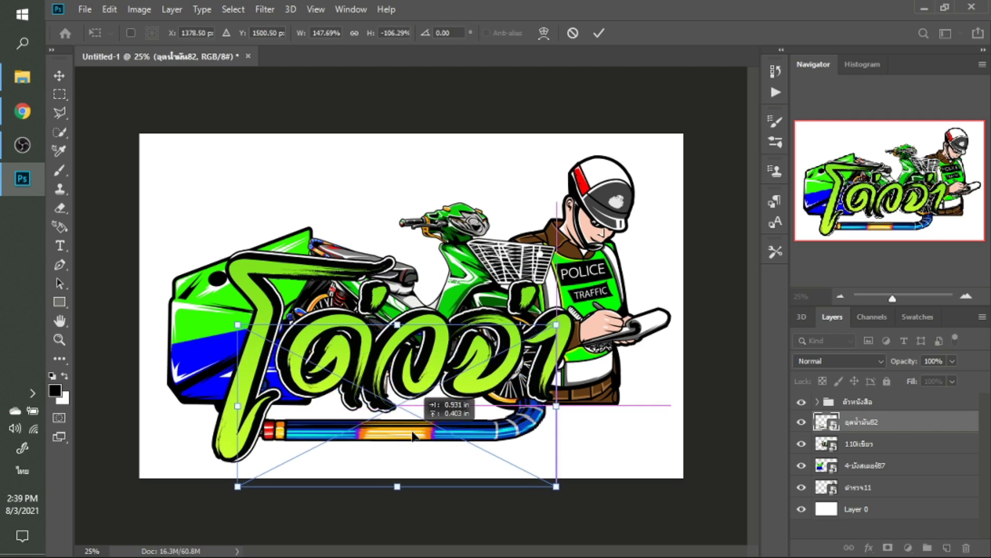
key(Return)
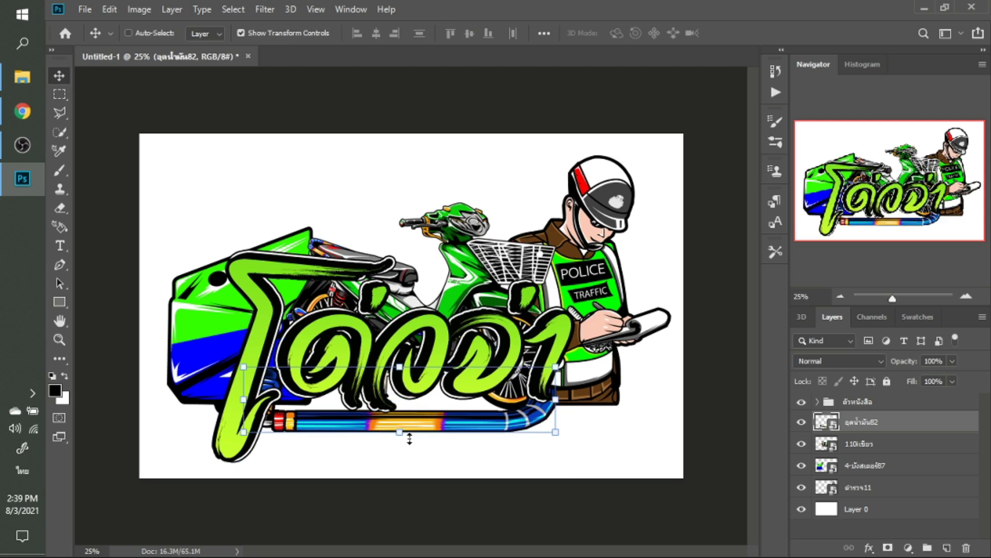
Drag the ปั้มผีเสื้อ81 brake caliper image from the parts folder into Photoshop.
click(22, 76)
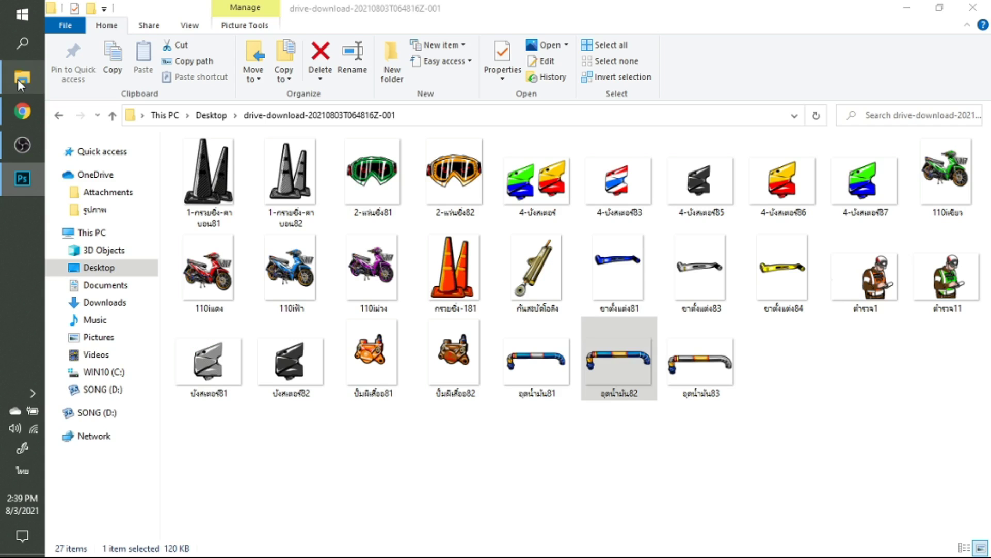
click(372, 371)
mouse_move(371, 359)
mouse_down()
mouse_move(306, 253)
mouse_move(340, 268)
mouse_up()
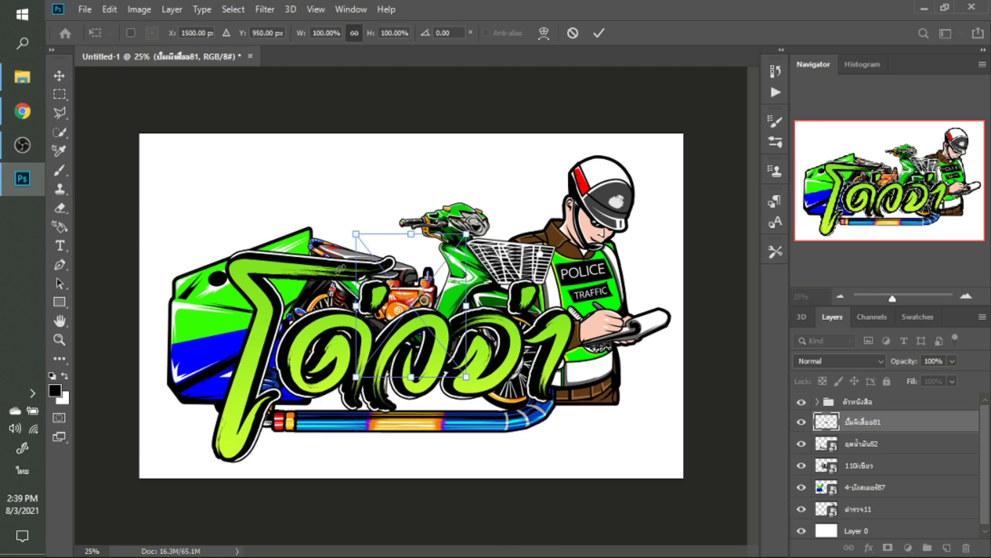
Enlarge the orange caliper to about 124% and seat it on the exhaust pipe below the lettering.
mouse_move(397, 310)
mouse_down()
mouse_move(308, 402)
mouse_move(291, 404)
mouse_up()
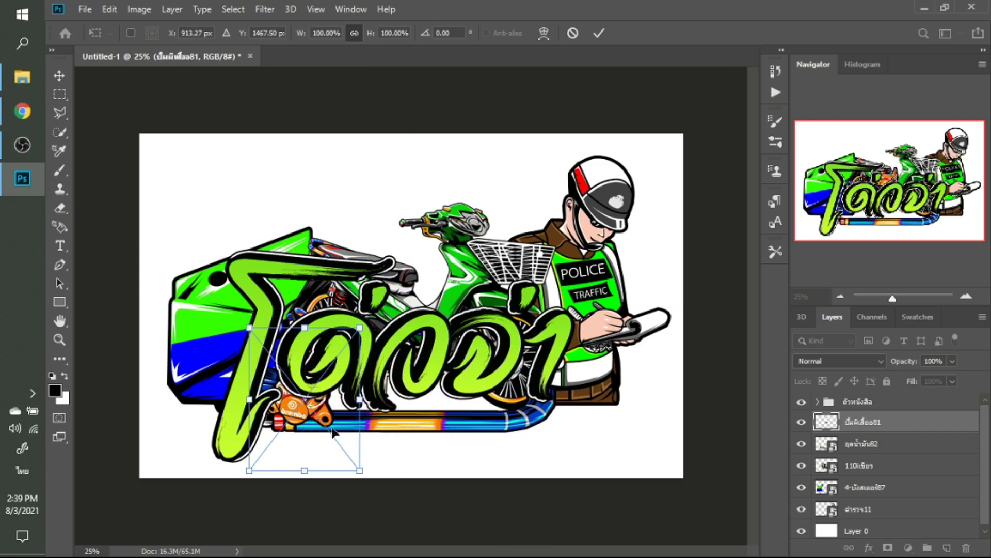
drag(359, 471, 401, 525)
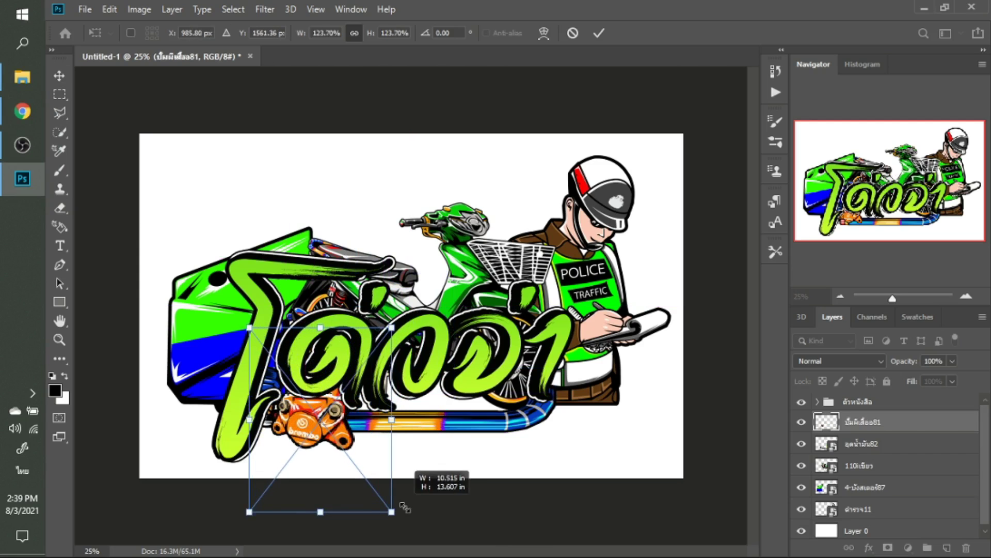
key(Return)
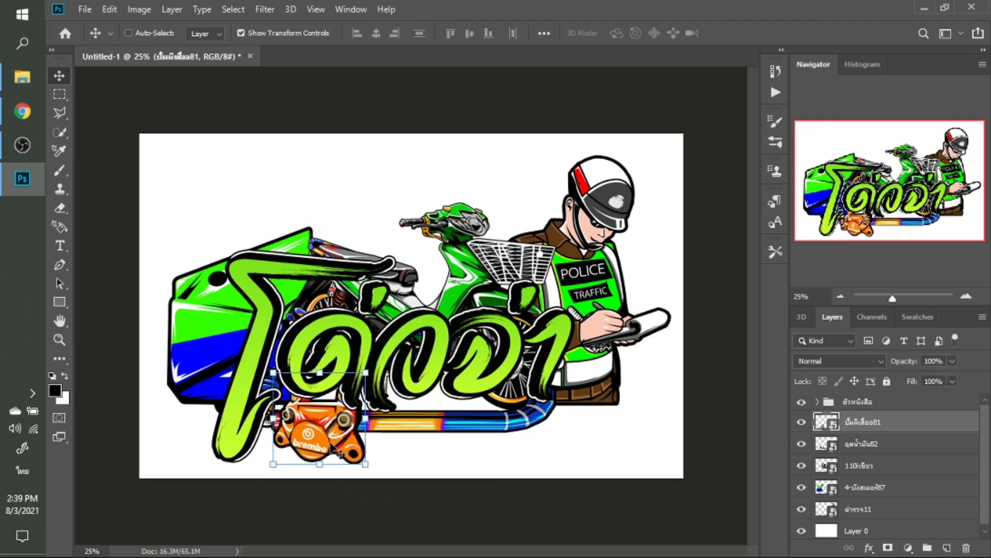
mouse_move(331, 445)
mouse_down()
mouse_move(310, 408)
mouse_move(472, 413)
mouse_up()
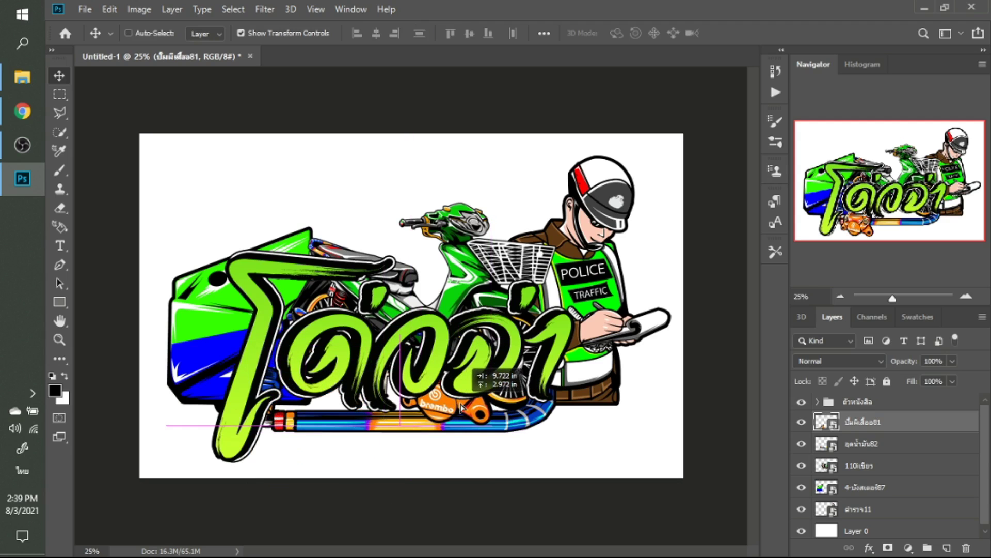
drag(472, 413, 451, 405)
key(shift+Right)
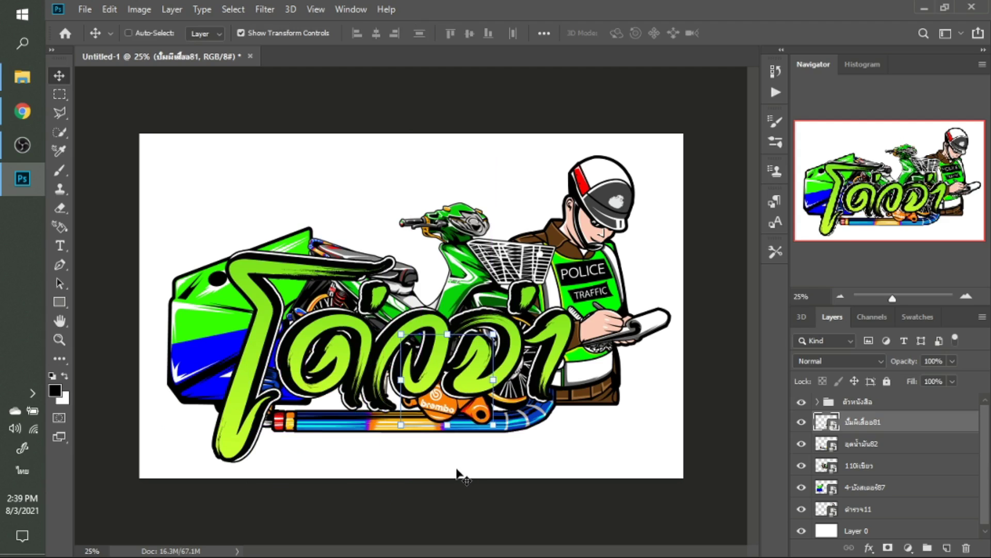
key(shift+Right)
key(shift+Down)
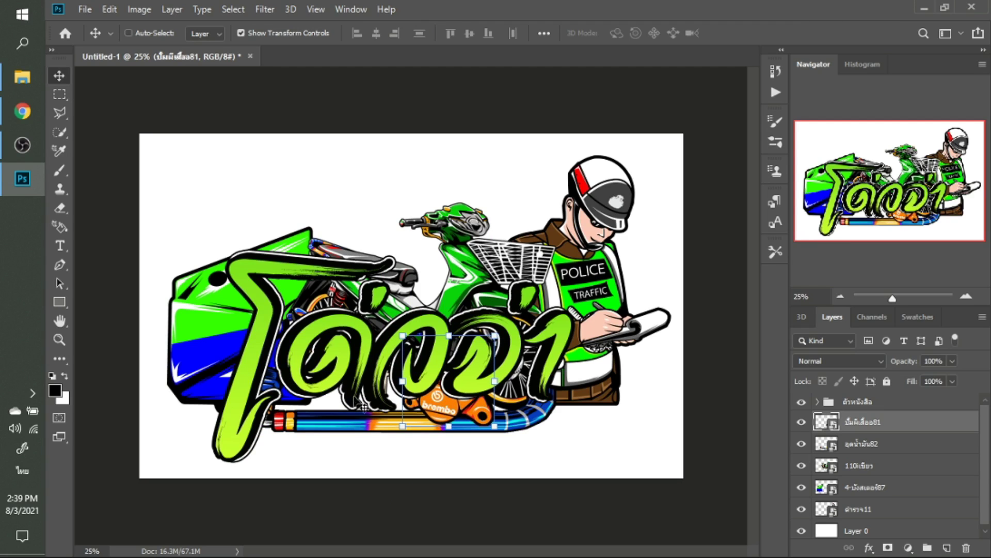
click(21, 78)
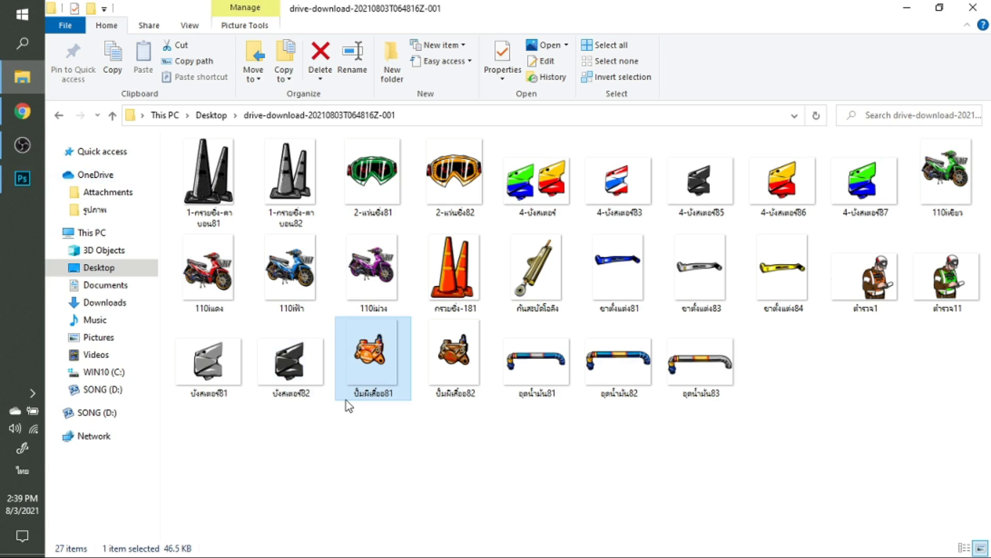
Drag the 2-แว่นซิ่ง82 orange goggles image from the parts folder onto the Photoshop canvas.
click(342, 473)
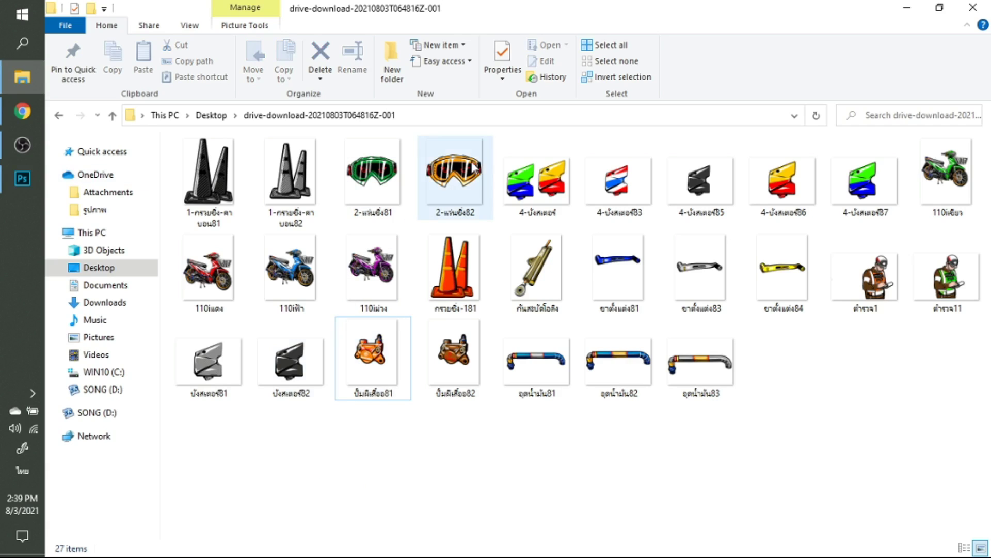
click(457, 178)
mouse_move(457, 178)
mouse_down()
mouse_move(23, 182)
mouse_move(411, 305)
mouse_up()
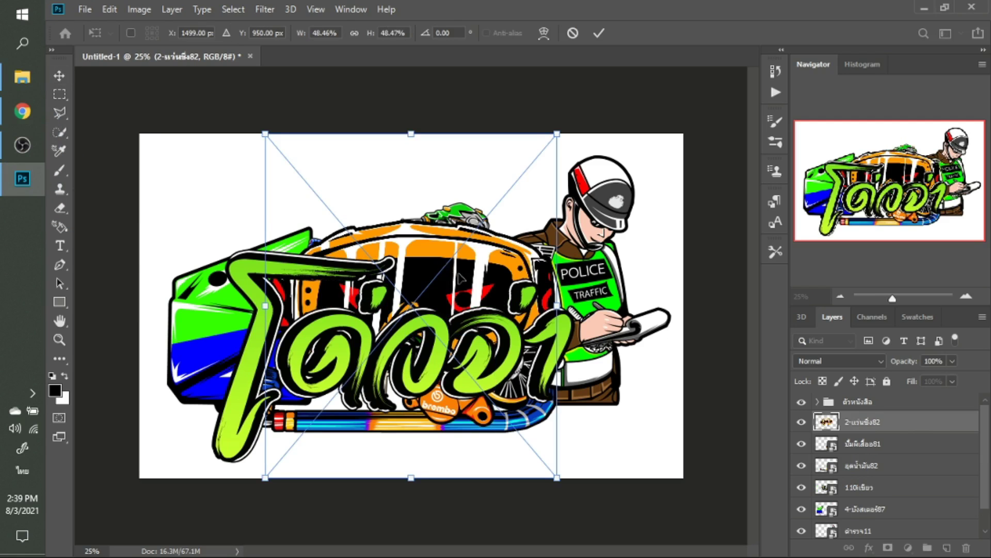
Shrink the 2-แว่นซิ่ง82 goggles to about 25%, set them below the lettering, and layer them beneath the exhaust.
key(Return)
mouse_move(461, 279)
mouse_down()
mouse_move(423, 339)
mouse_move(500, 445)
mouse_up()
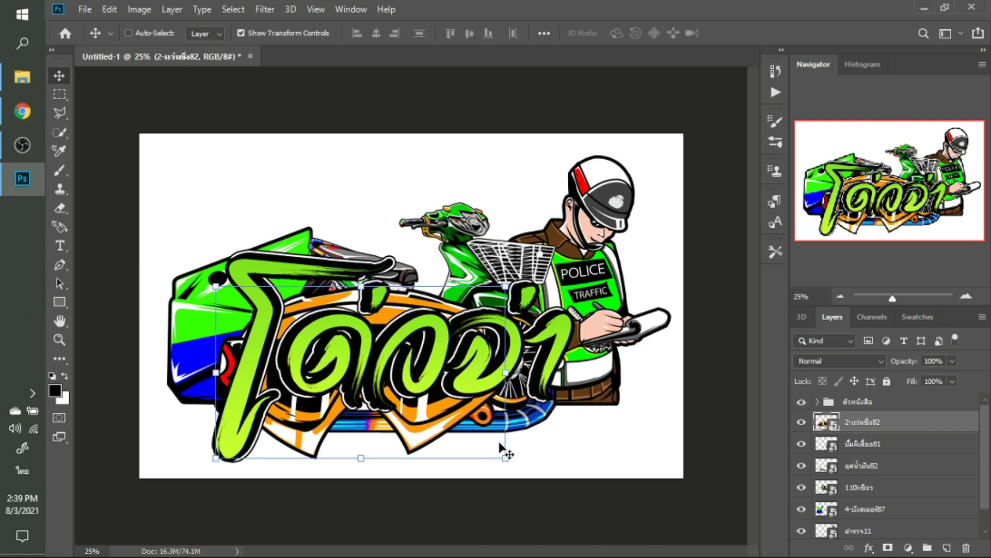
key(ctrl+t)
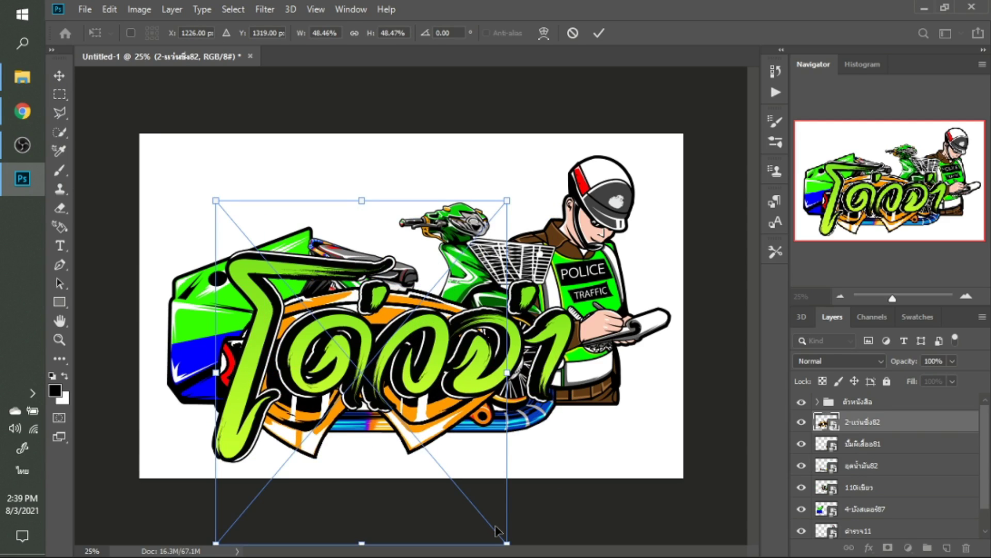
drag(504, 541, 349, 376)
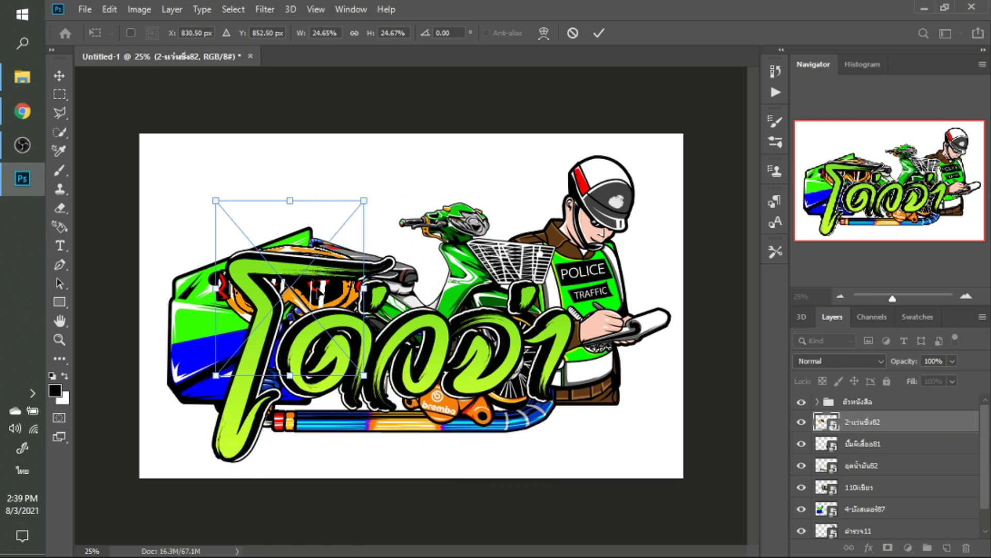
drag(320, 292, 377, 411)
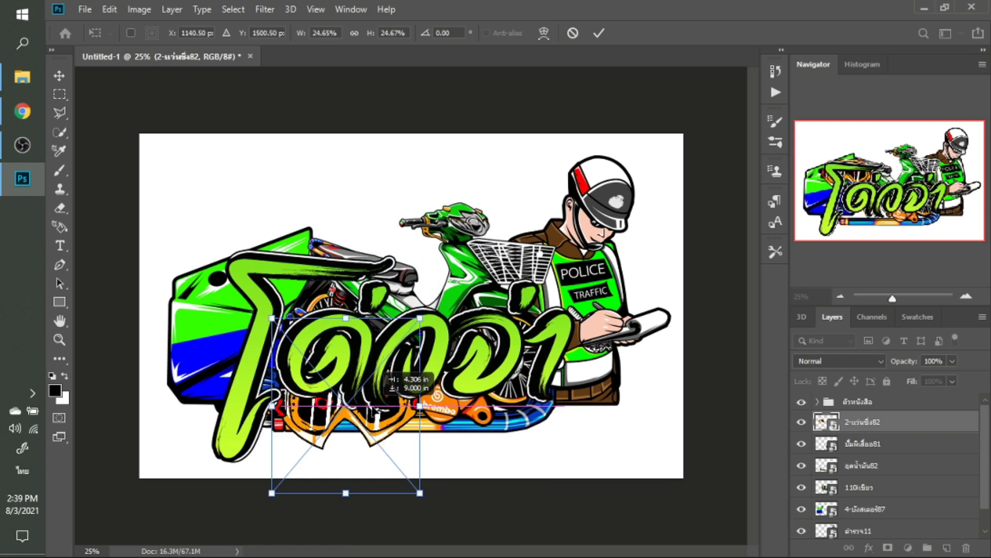
drag(376, 412, 378, 413)
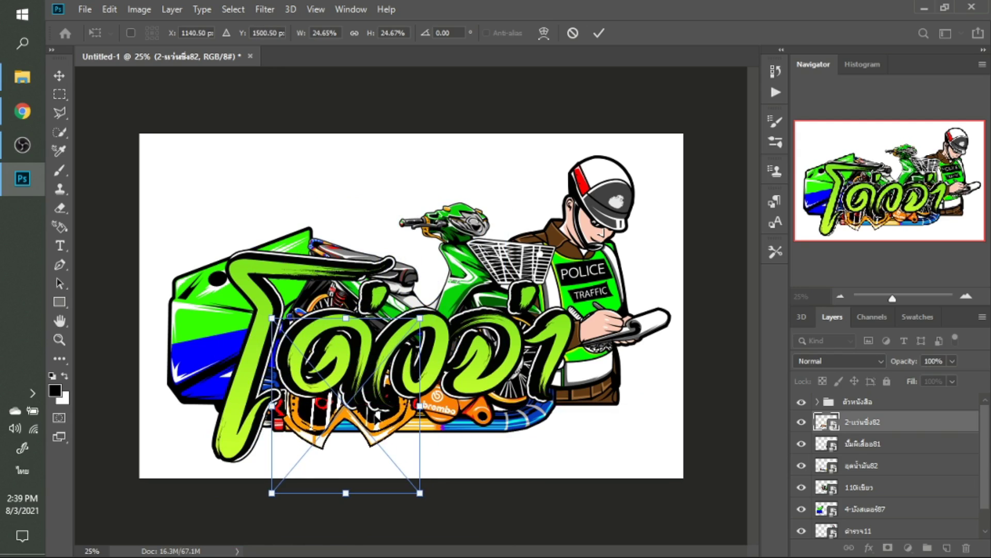
key(Return)
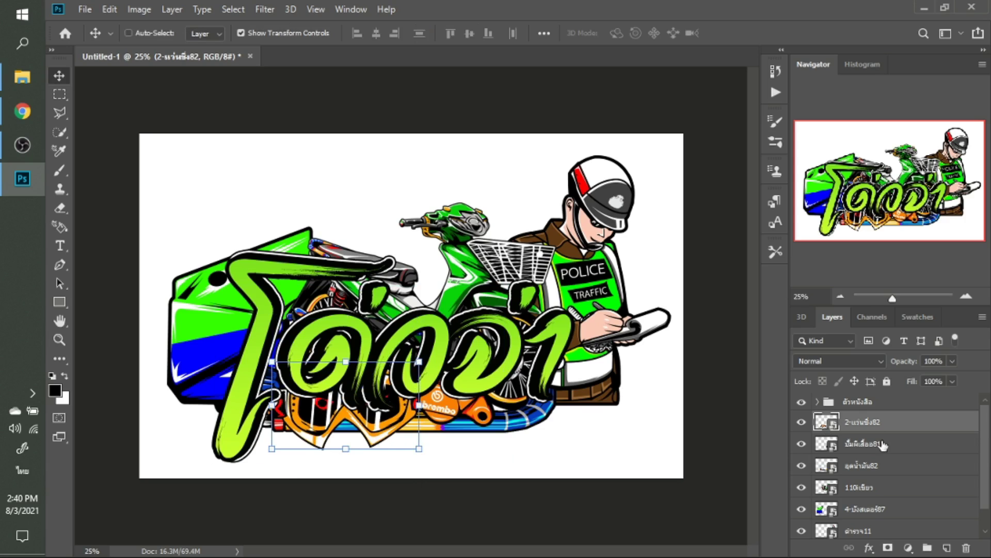
drag(863, 426, 874, 475)
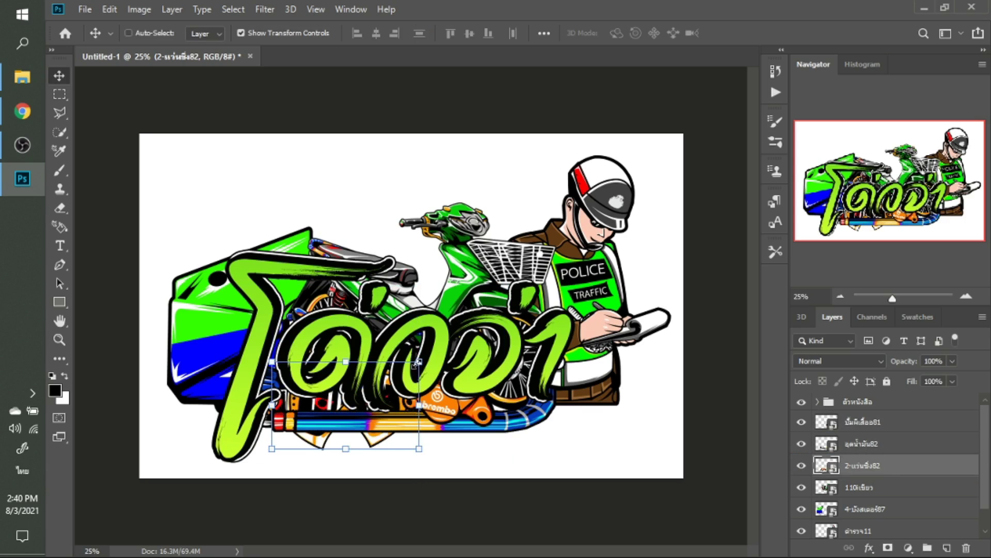
mouse_move(370, 402)
mouse_down()
mouse_move(370, 374)
mouse_move(348, 384)
mouse_move(361, 387)
mouse_up()
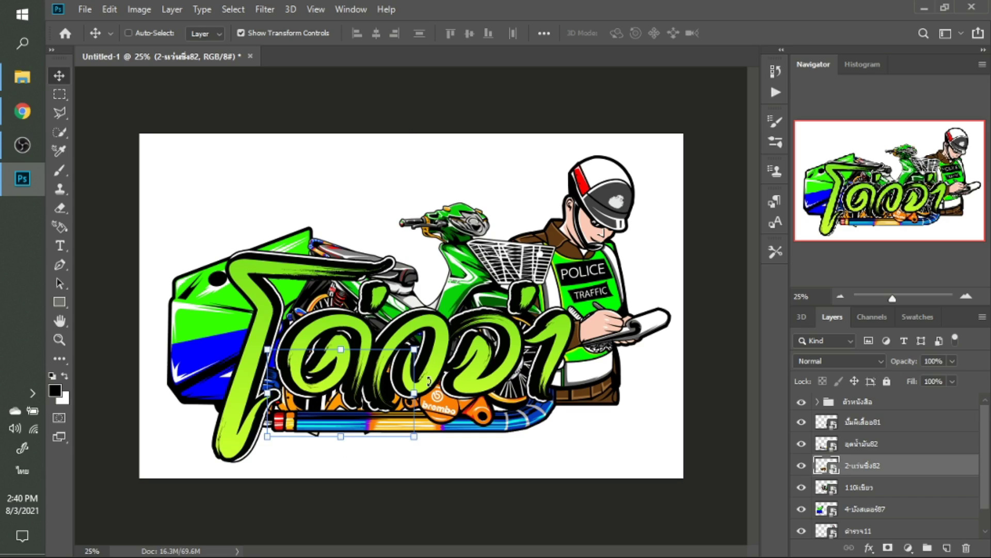
Group the caliper-through-police-officer layers into a new group named พื้นหลัง.
click(868, 428)
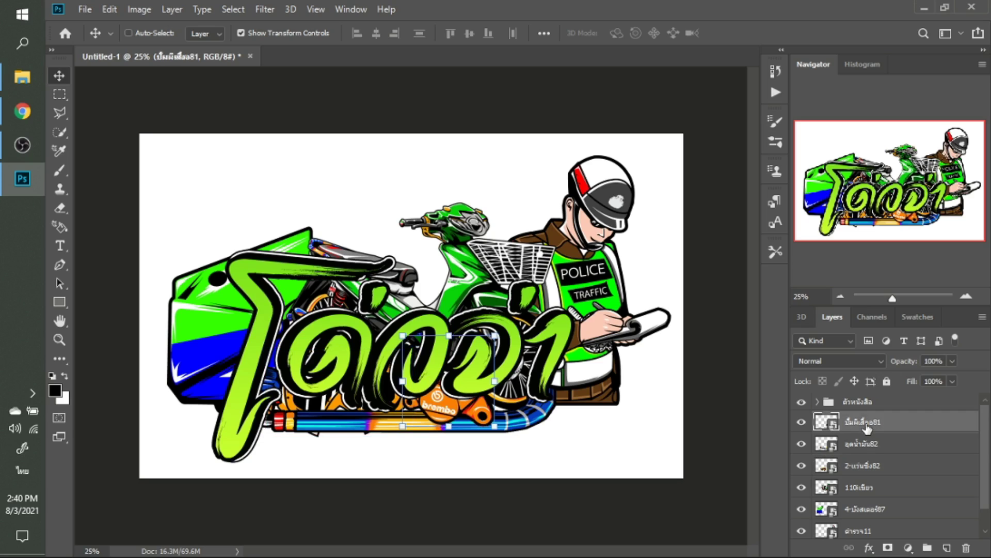
scroll(911, 508, down, 1)
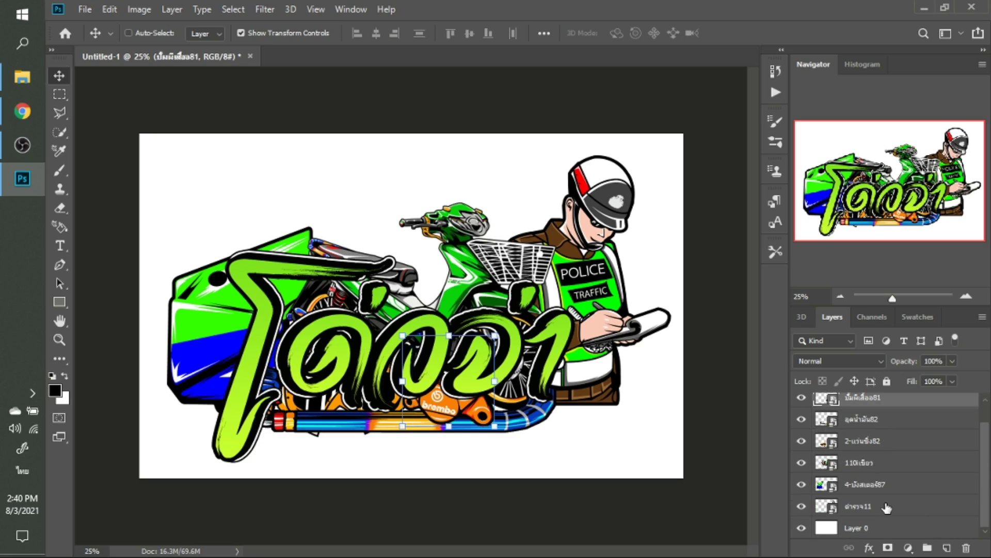
shift+click(887, 508)
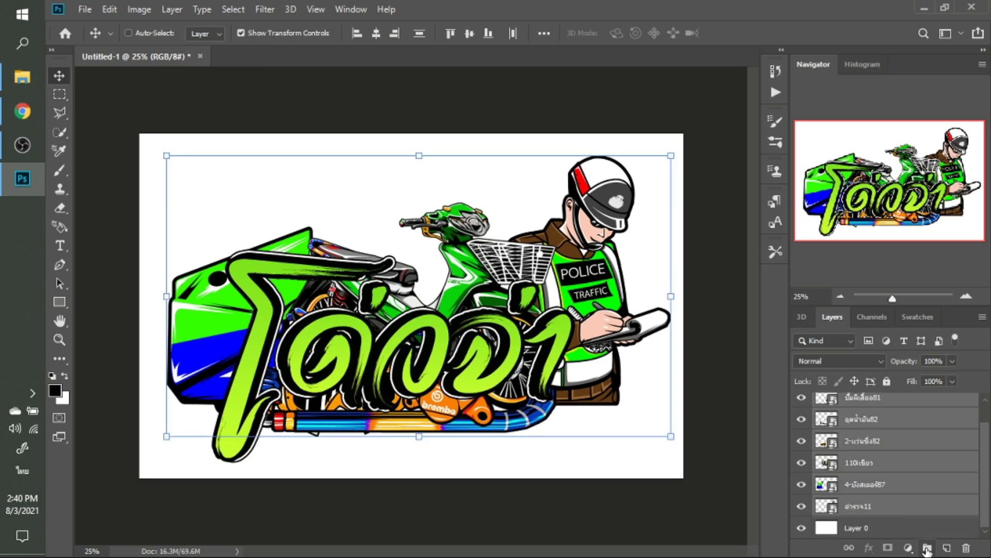
click(928, 549)
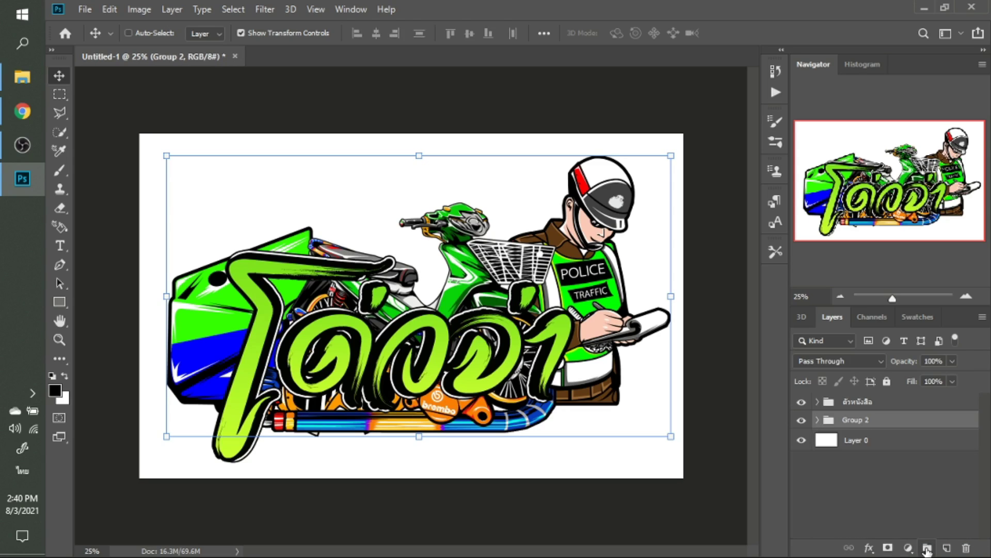
double_click(852, 420)
text(พื้น)
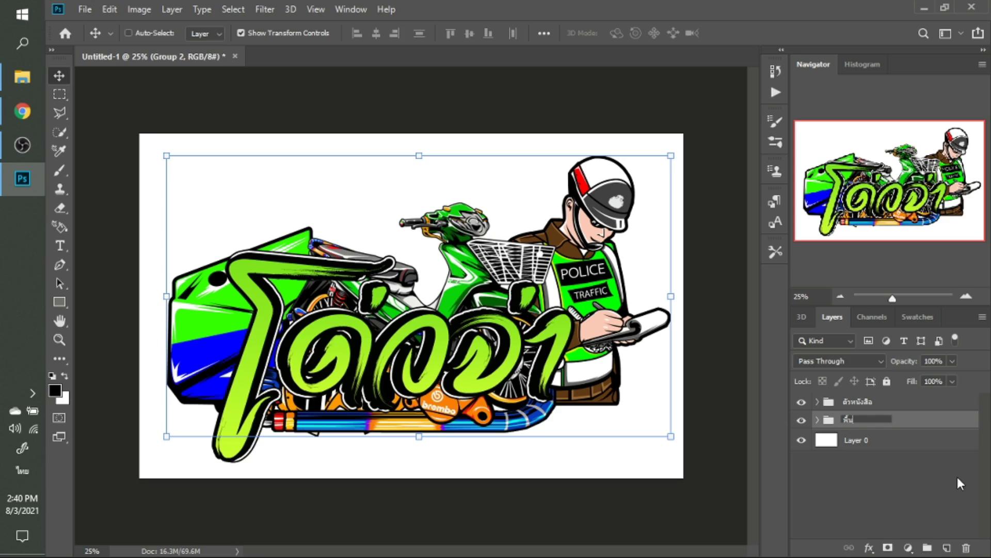
text(หลัง)
key(Return)
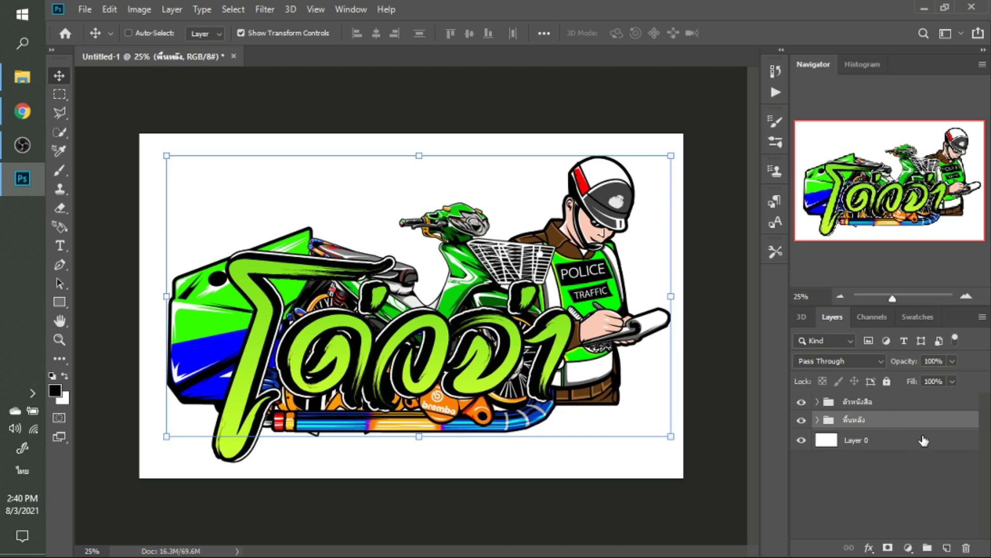
Add a new text layer near the canvas bottom with the Thai subtitle จับผมทำไม.
click(890, 407)
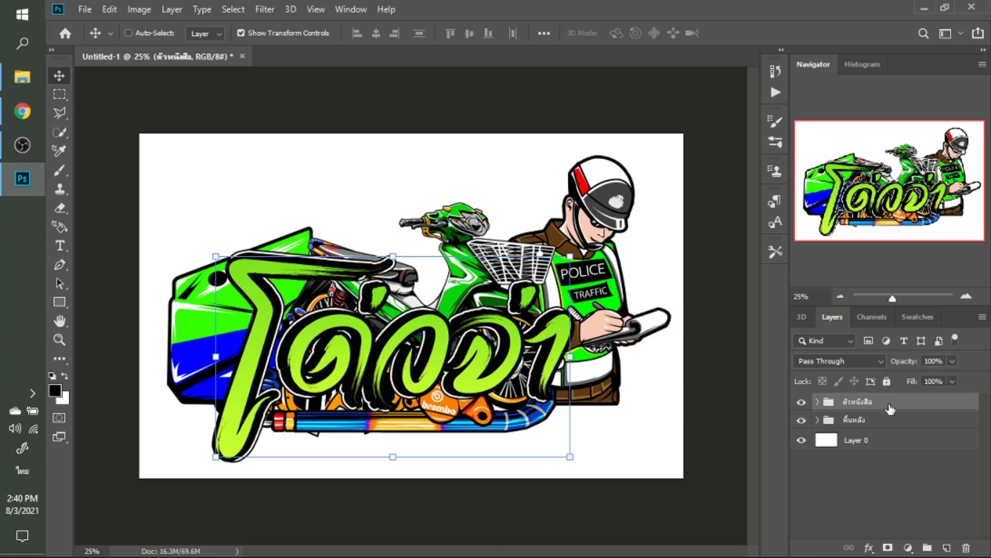
key(t)
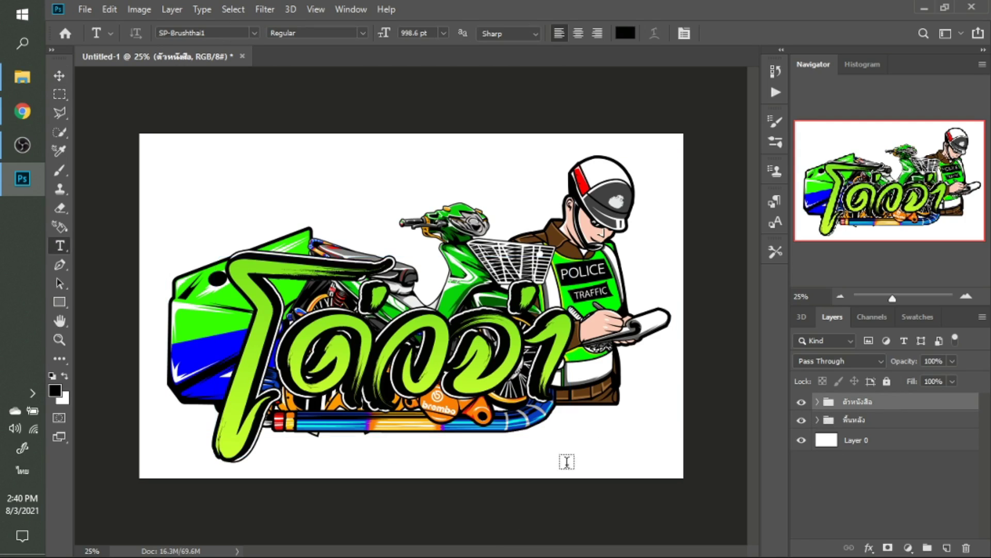
click(535, 464)
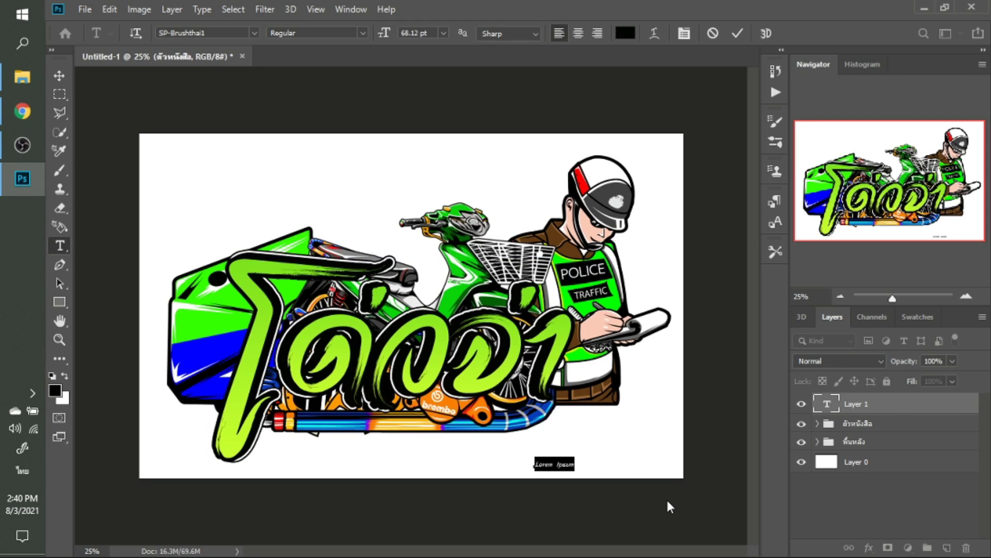
text(ผั)
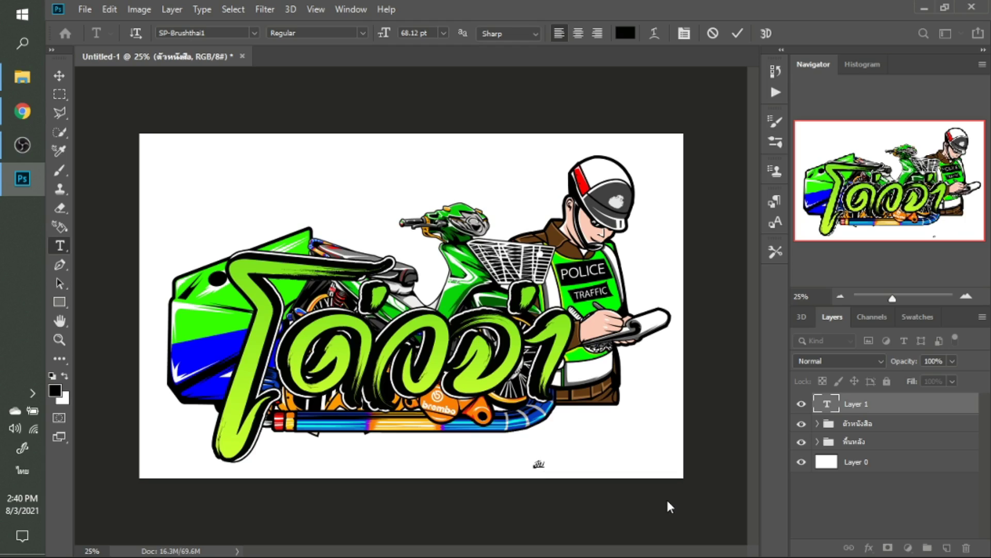
text(น)
text(แมทำไม)
Enlarge the subtitle to about 243 pt and move it under the main lettering.
key(ctrl)
drag(571, 457, 664, 416)
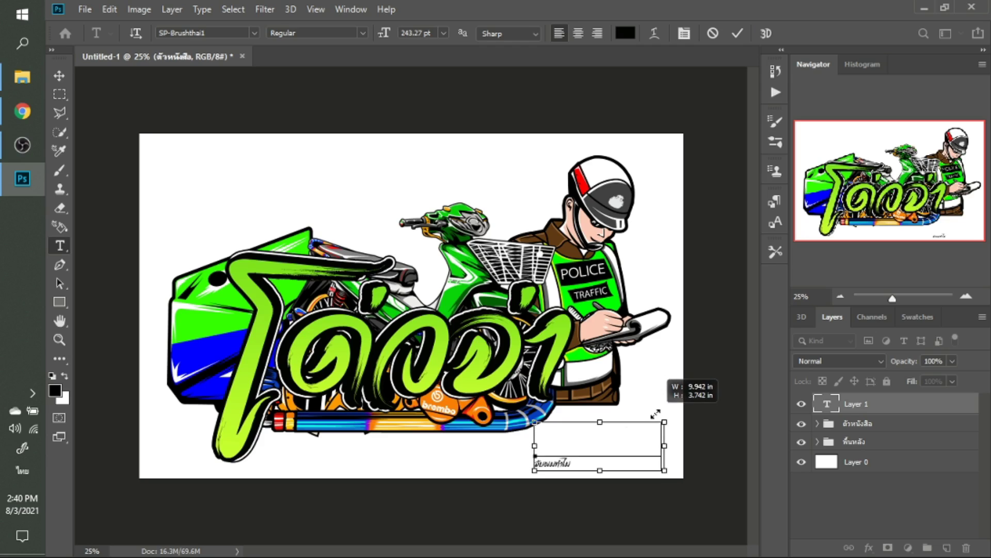
click(58, 76)
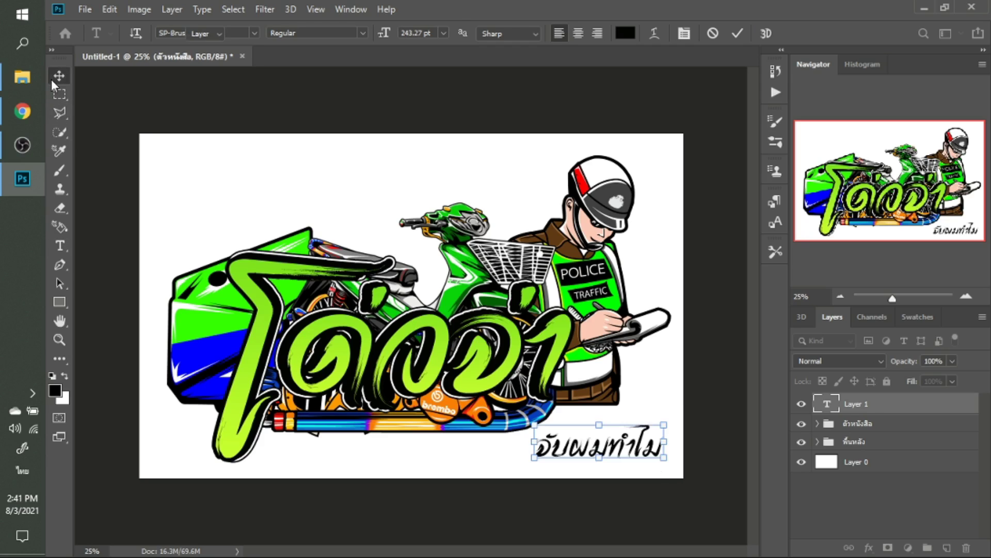
drag(587, 456, 539, 410)
Add a black Stroke effect to the subtitle and enable Gradient Overlay.
click(870, 547)
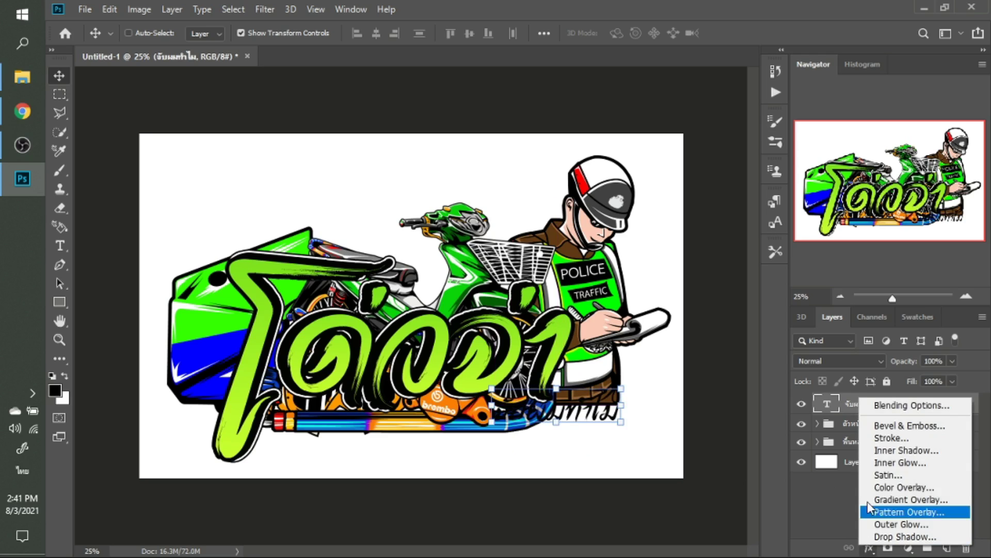
click(882, 438)
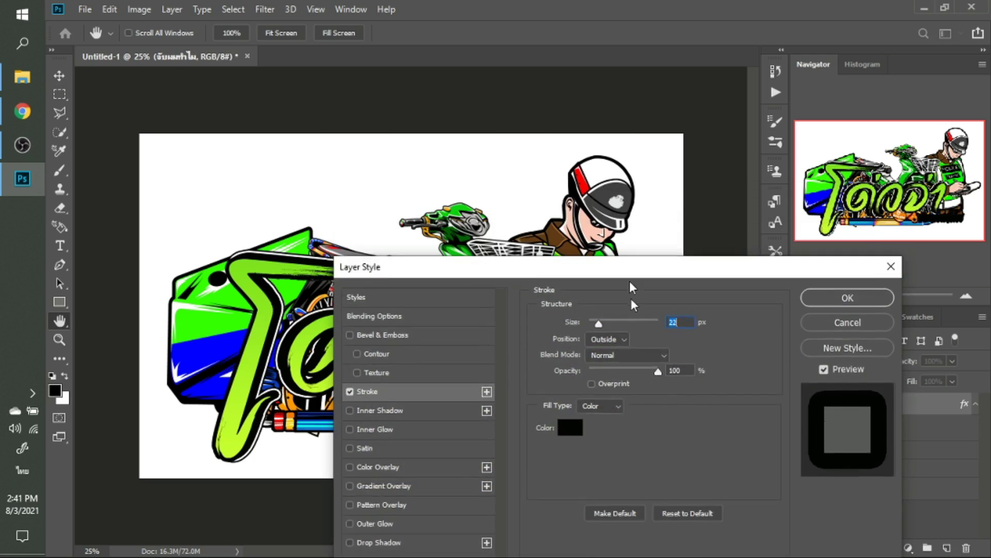
drag(632, 286, 887, 252)
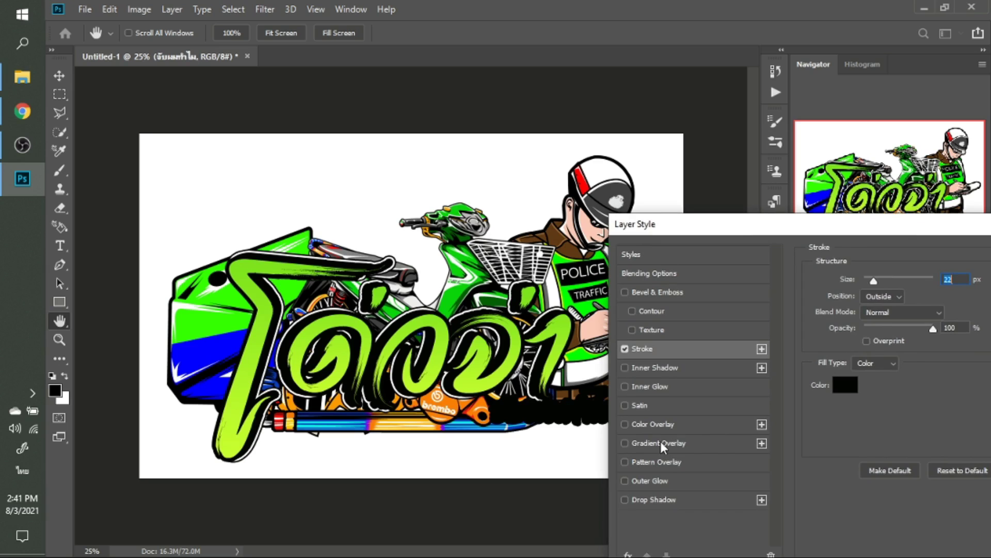
click(659, 443)
drag(822, 235, 791, 168)
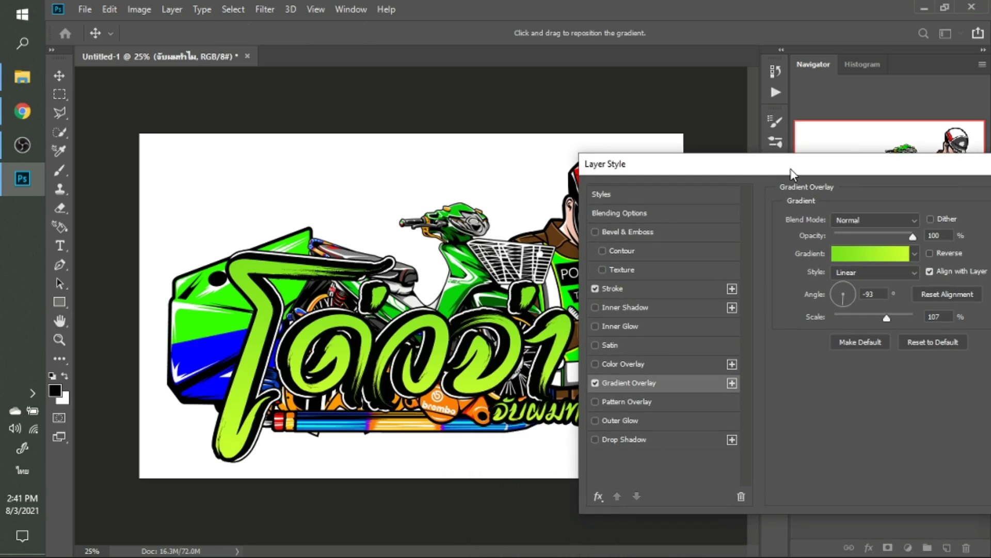
Choose the blue gradient preset, apply the effects, and nudge the subtitle beneath the title.
click(917, 255)
click(817, 287)
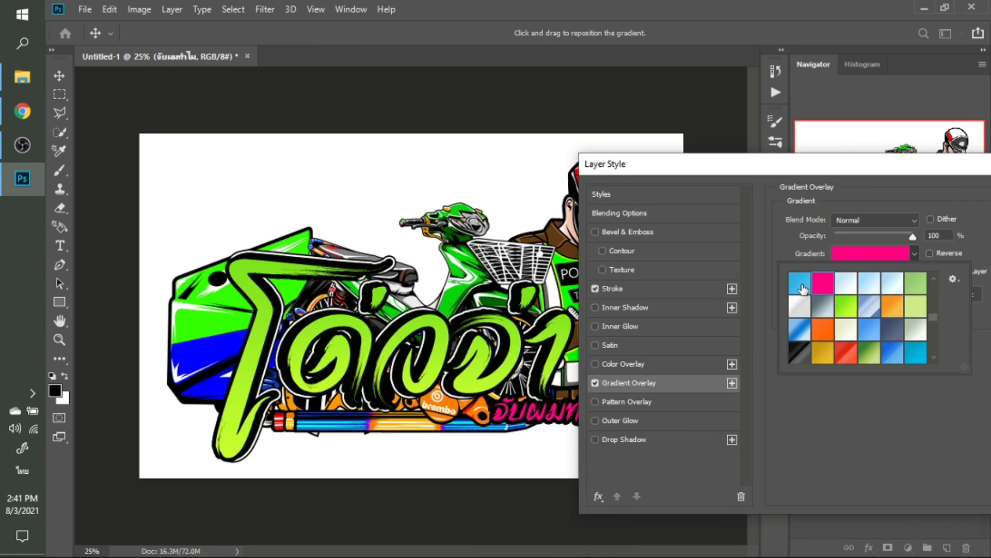
click(801, 285)
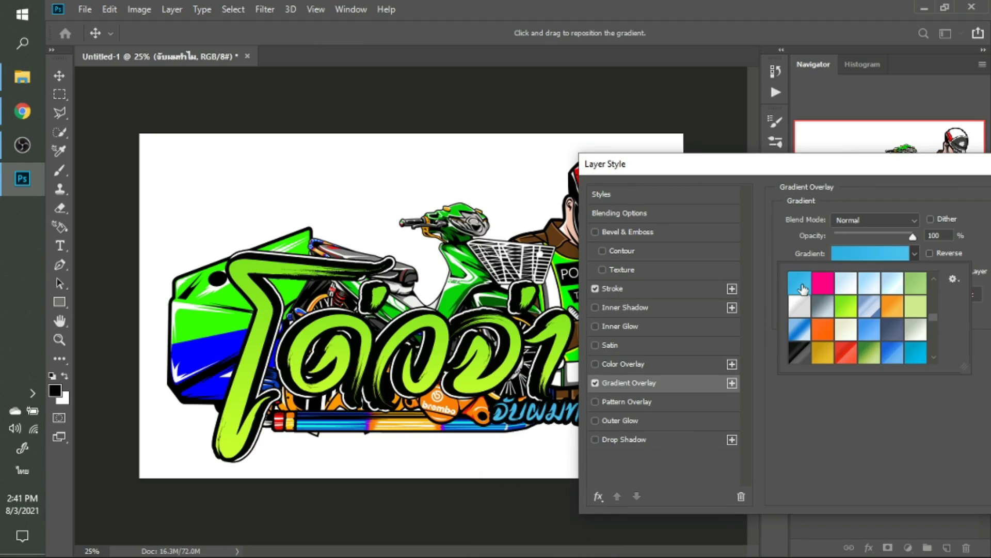
click(913, 430)
key(Return)
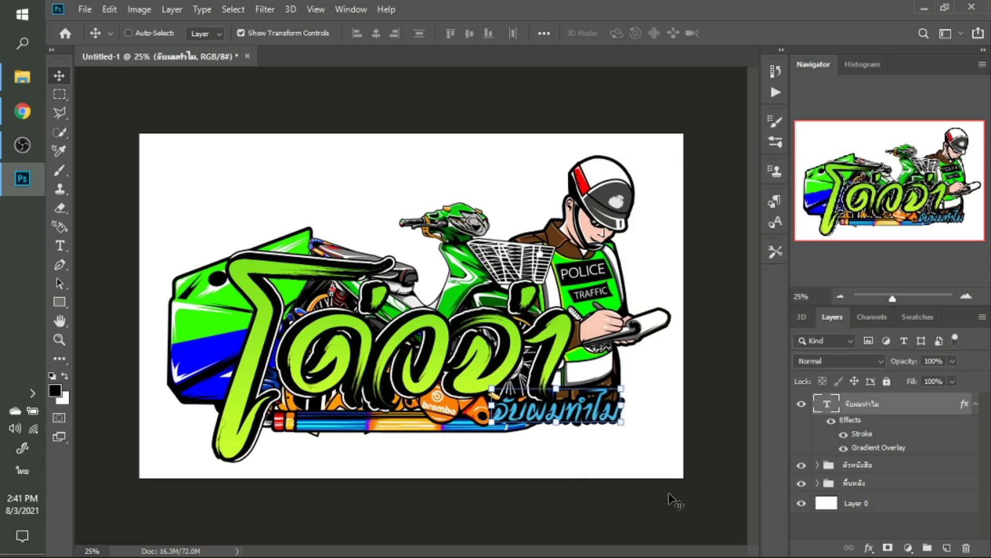
mouse_move(561, 419)
mouse_down()
mouse_move(538, 413)
mouse_move(463, 295)
mouse_move(546, 416)
mouse_up()
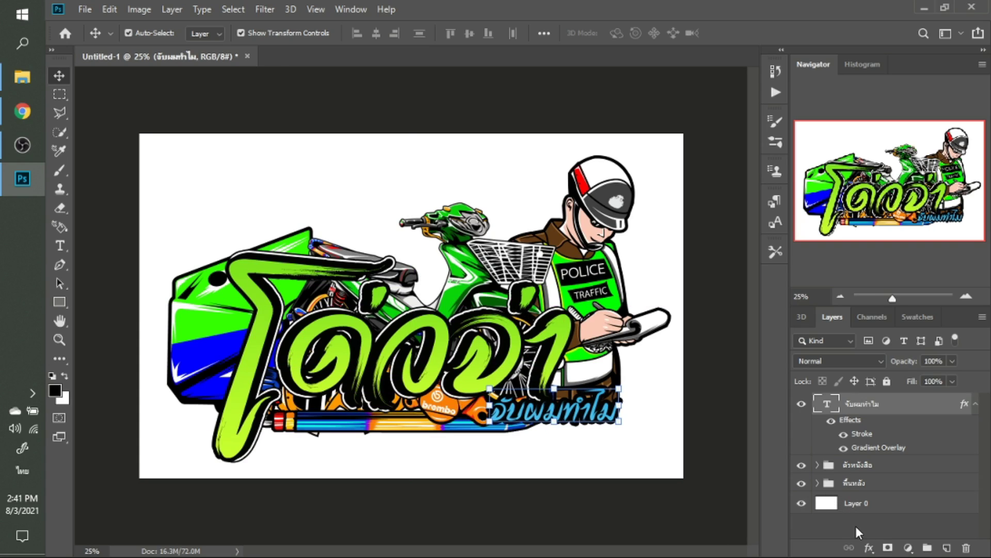
key(ctrl+j)
click(869, 548)
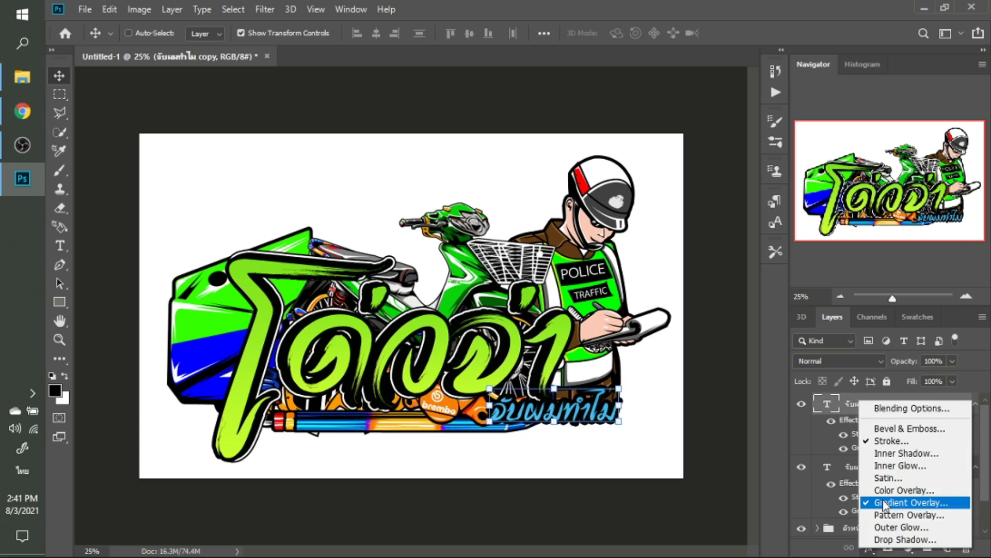
click(889, 442)
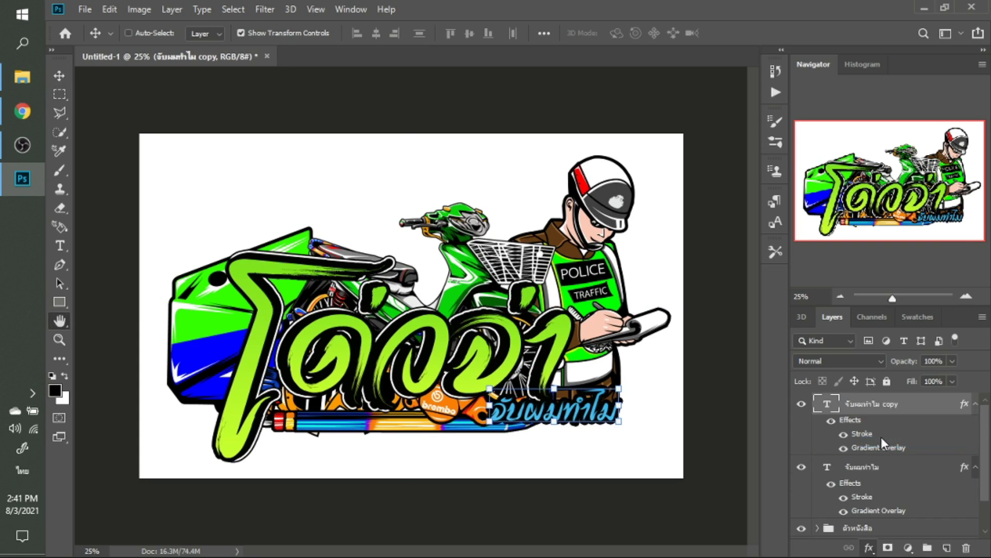
click(664, 325)
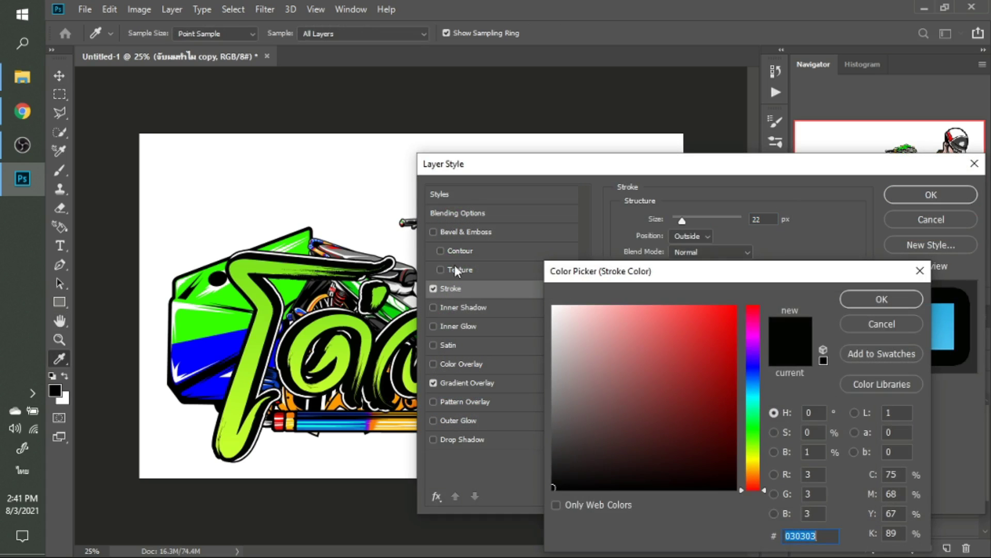
click(346, 178)
key(Return)
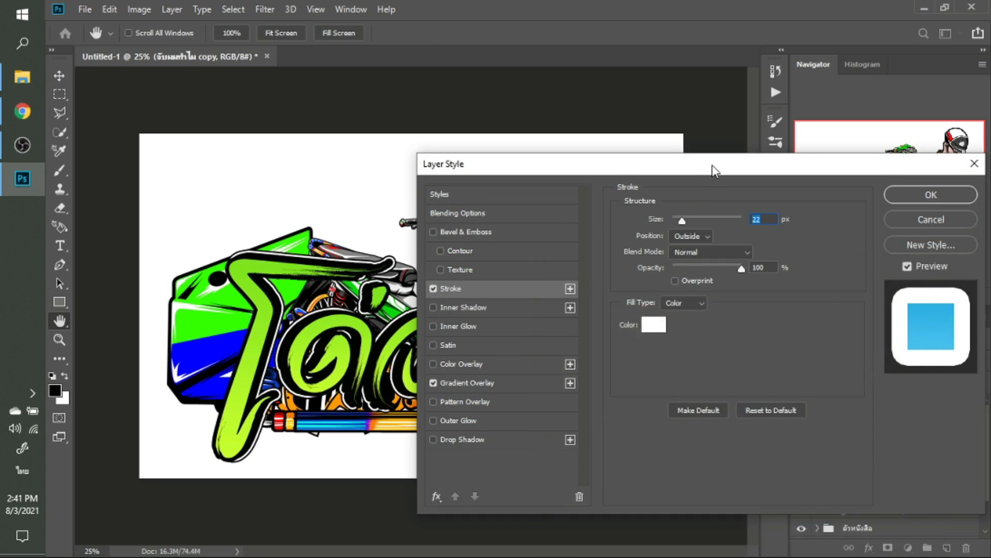
drag(711, 165, 877, 226)
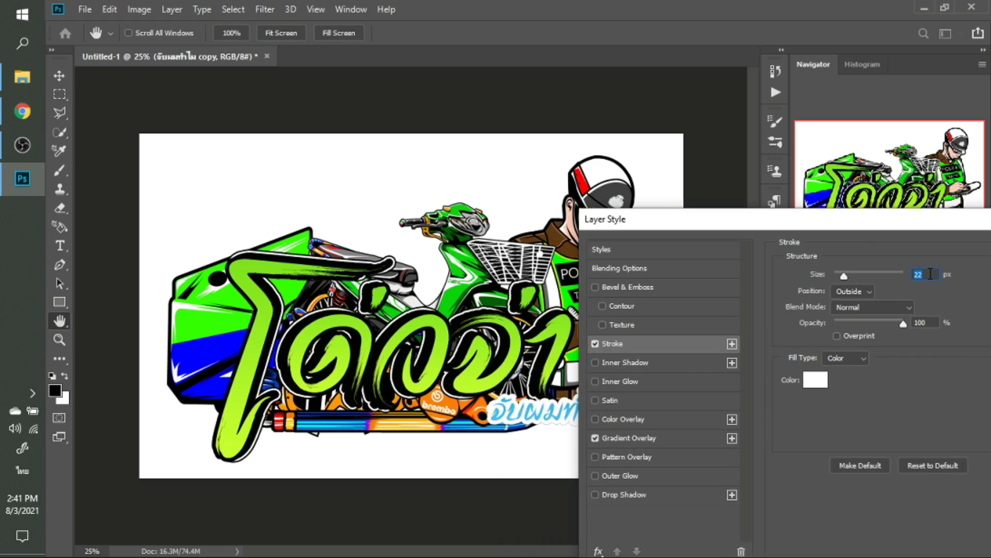
scroll(930, 274, down, 5)
scroll(930, 274, down, 4)
scroll(930, 274, down, 4)
scroll(930, 274, down, 4)
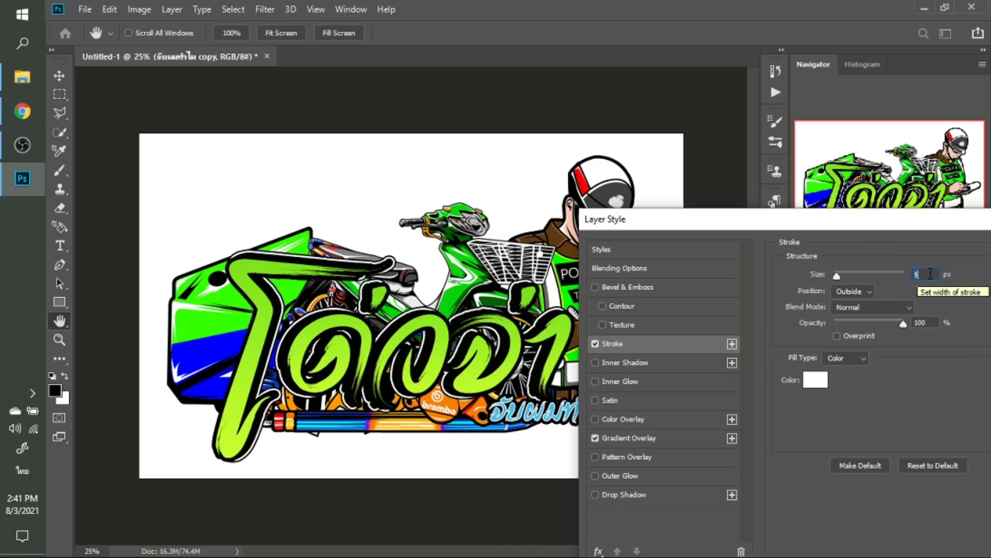
scroll(930, 274, up, 2)
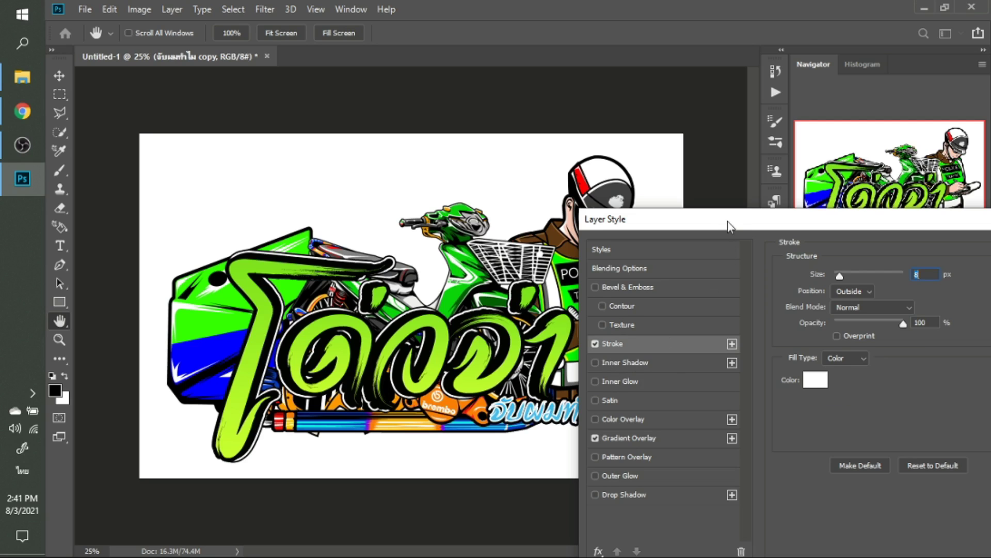
drag(727, 221, 484, 188)
click(829, 242)
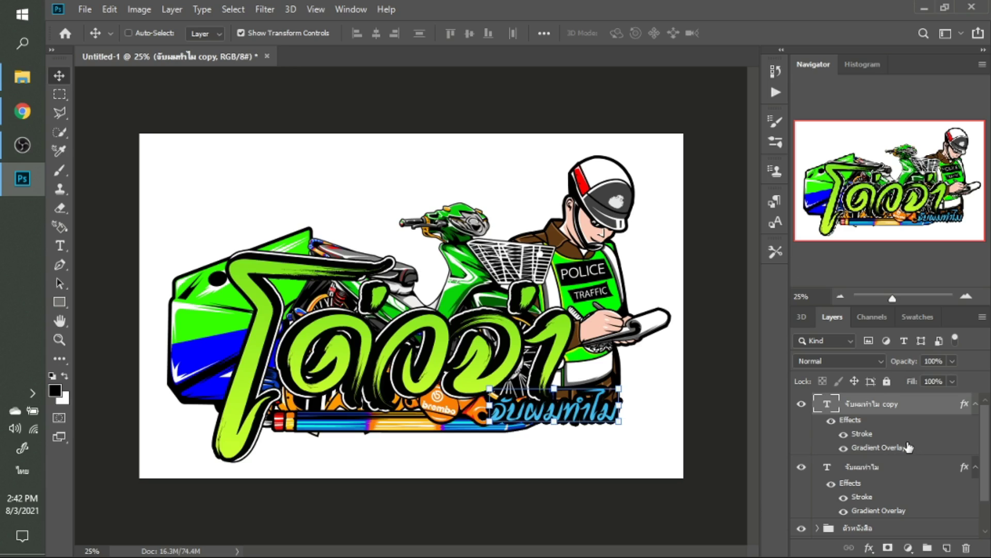
key(Delete)
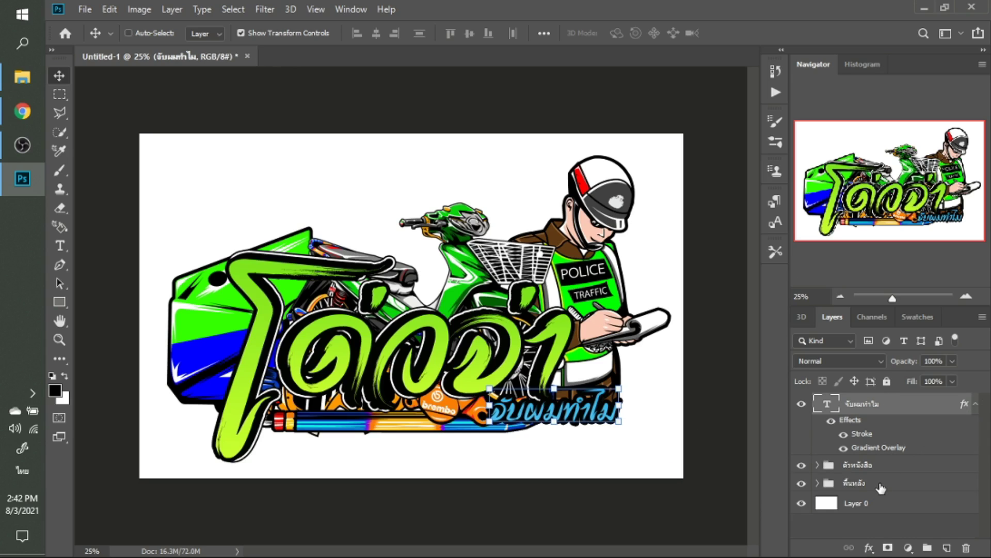
Group the subtitle and artwork layers into Group 2 and add a Stroke effect.
shift+click(881, 488)
click(927, 547)
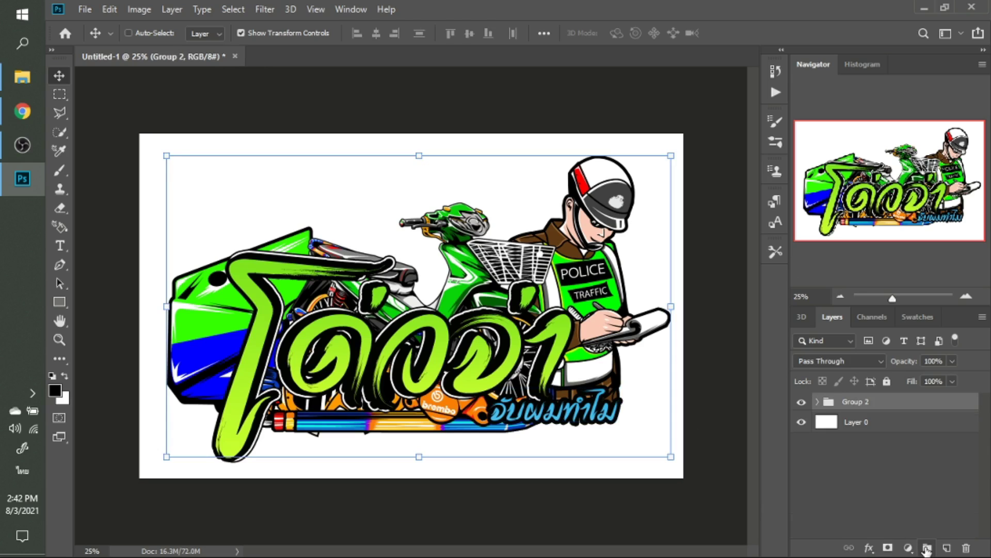
click(868, 549)
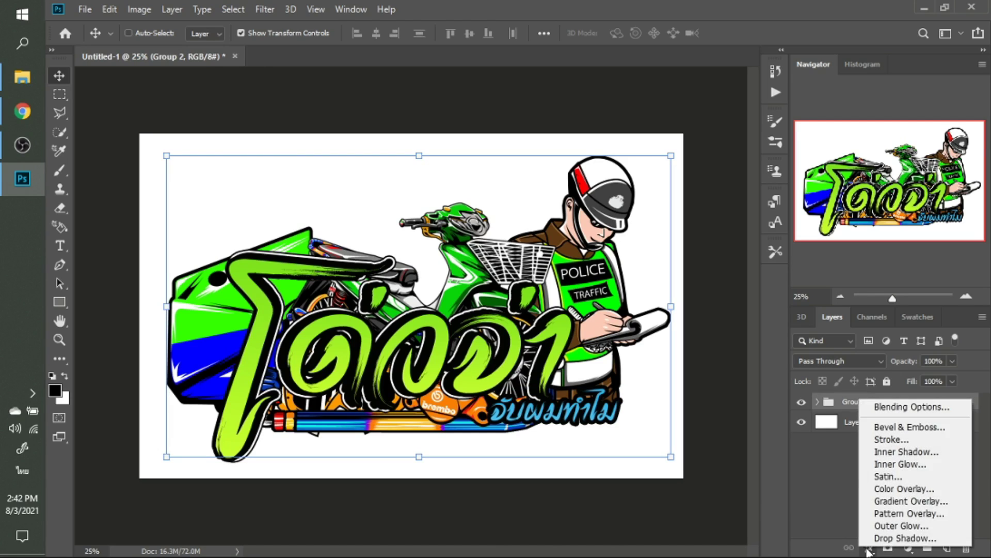
click(898, 439)
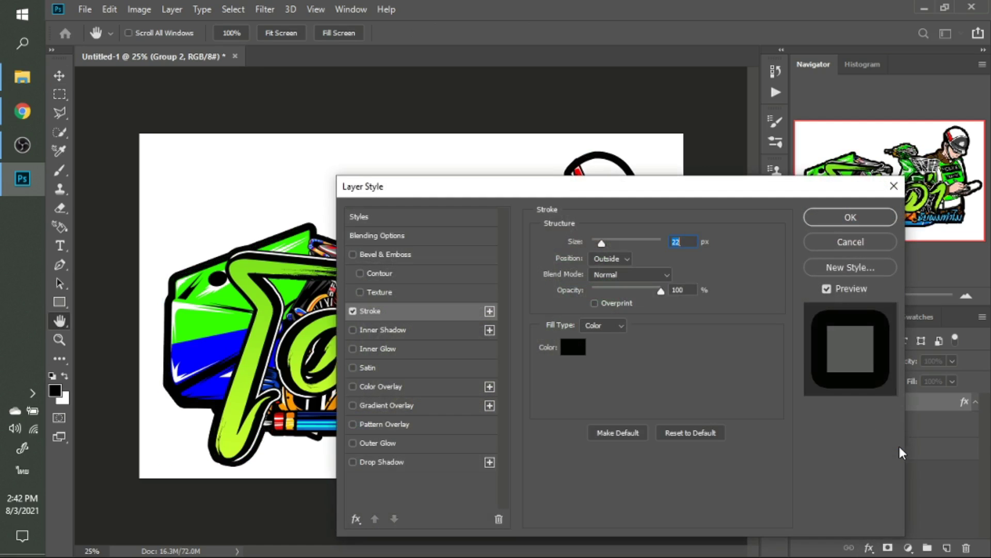
mouse_move(675, 186)
mouse_down()
mouse_move(713, 288)
mouse_move(728, 260)
mouse_up()
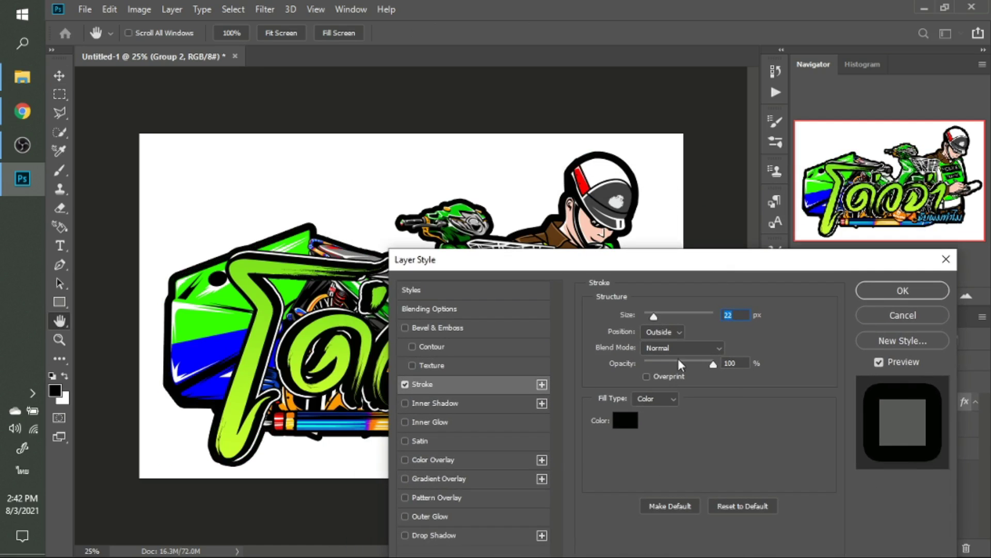
Try a lime outline colour sampled from the artwork at 25 px thickness.
click(622, 422)
click(247, 381)
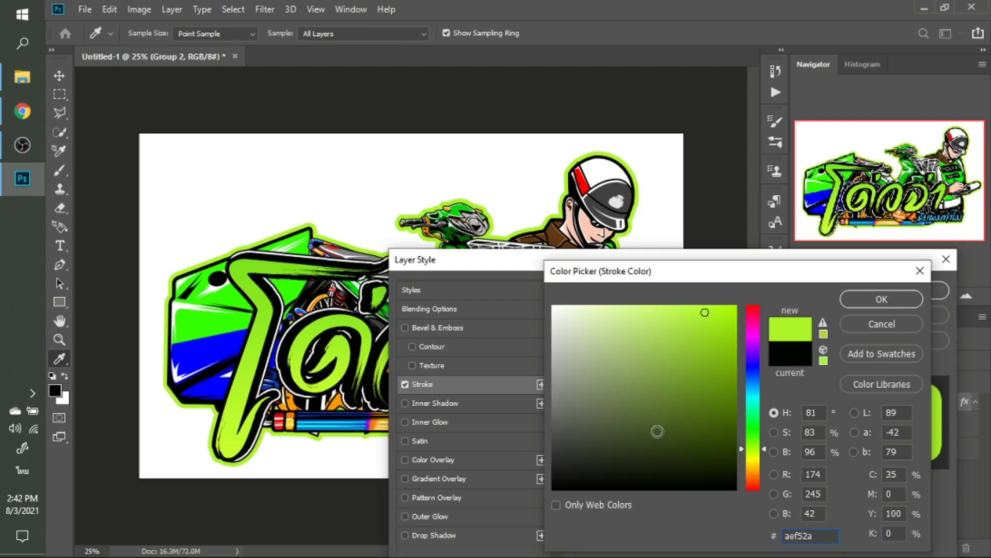
key(Return)
key(Up)
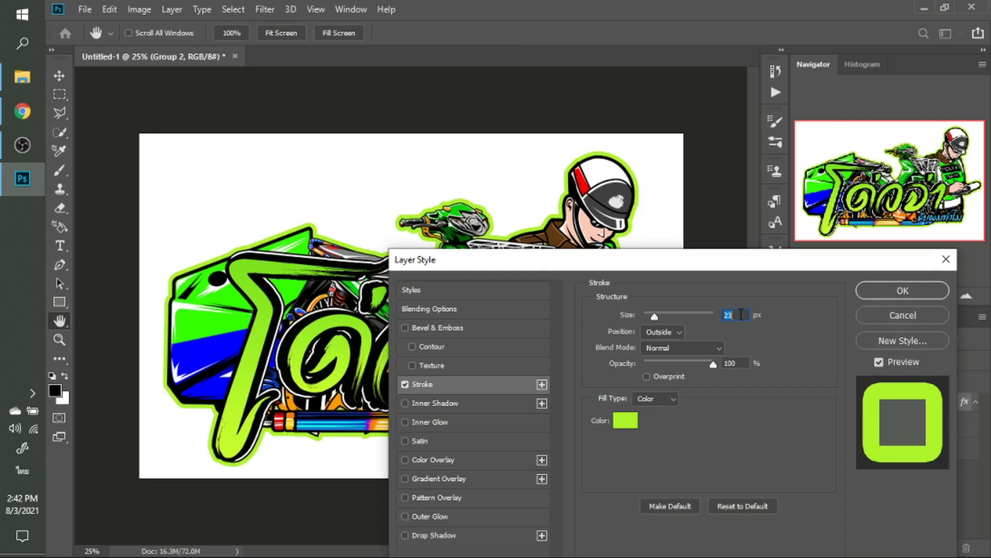
key(Up)
key(Up)
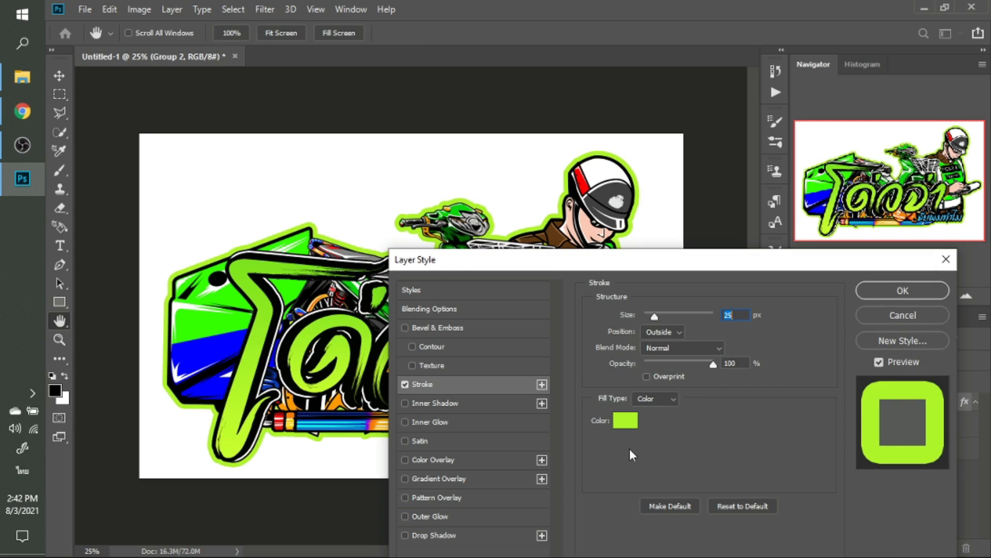
Change the outline colour to yellow, set the size to 28 px, and apply the stroke.
click(623, 422)
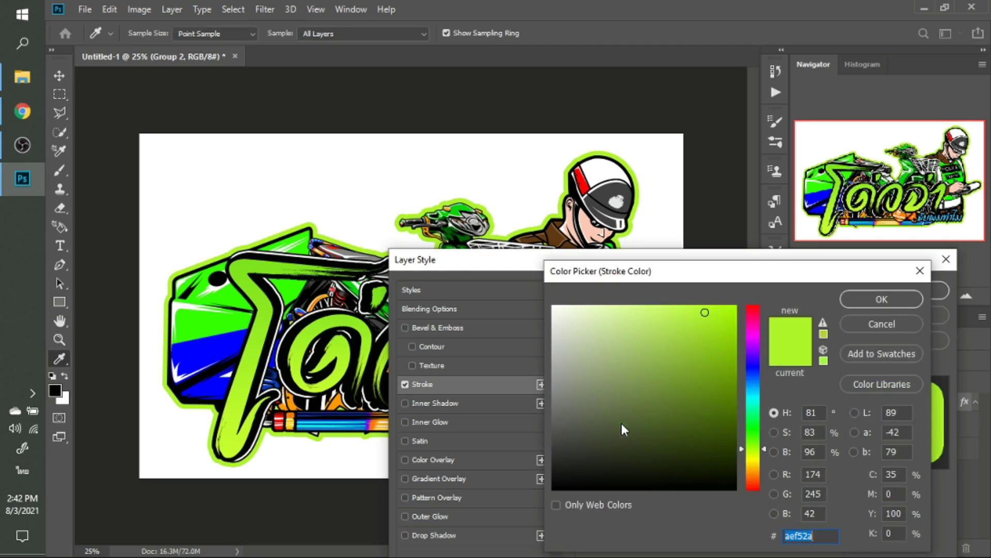
click(752, 395)
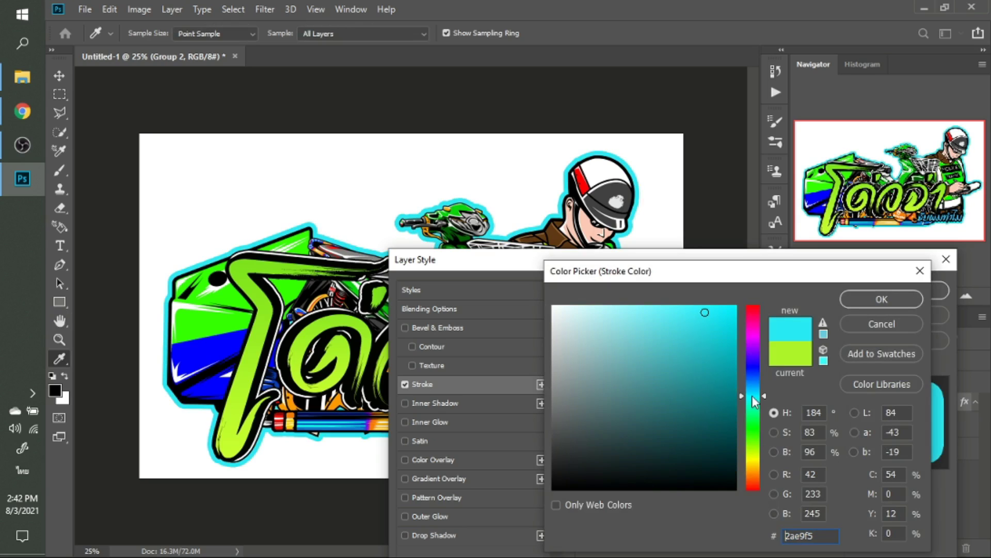
click(753, 365)
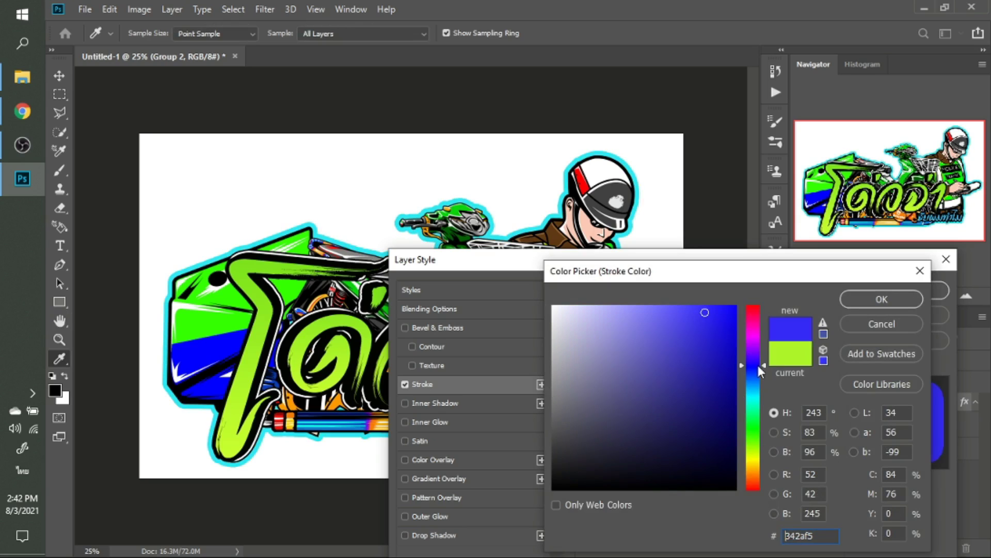
click(753, 334)
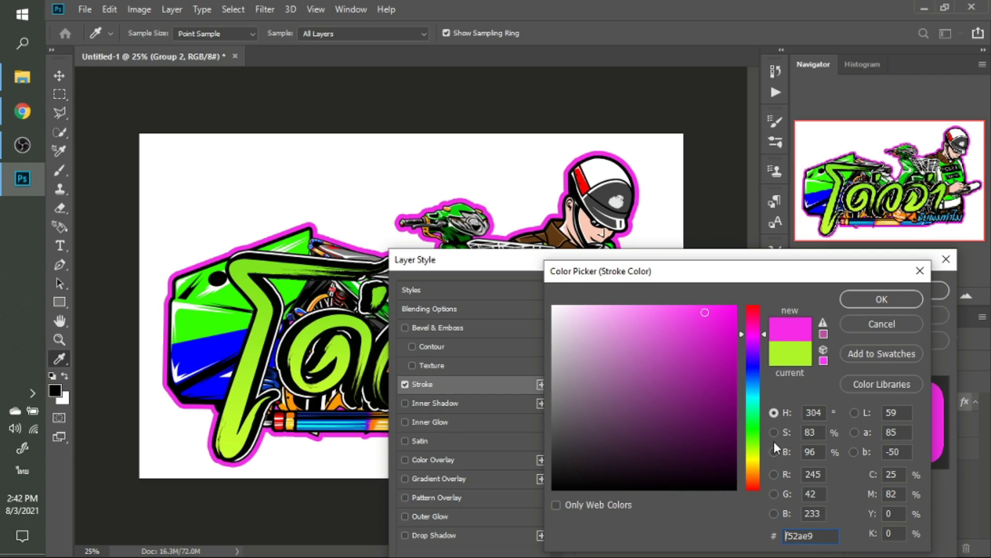
click(753, 465)
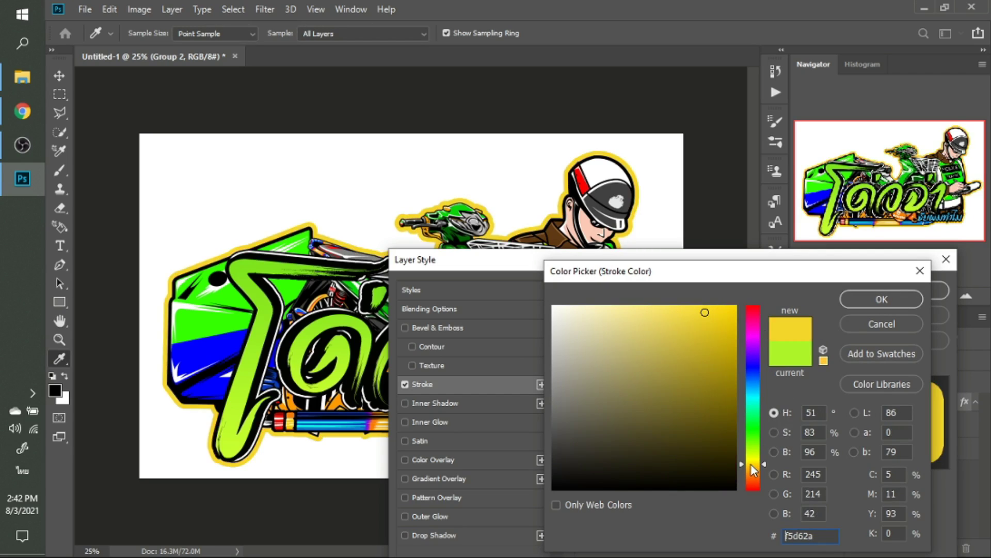
key(Return)
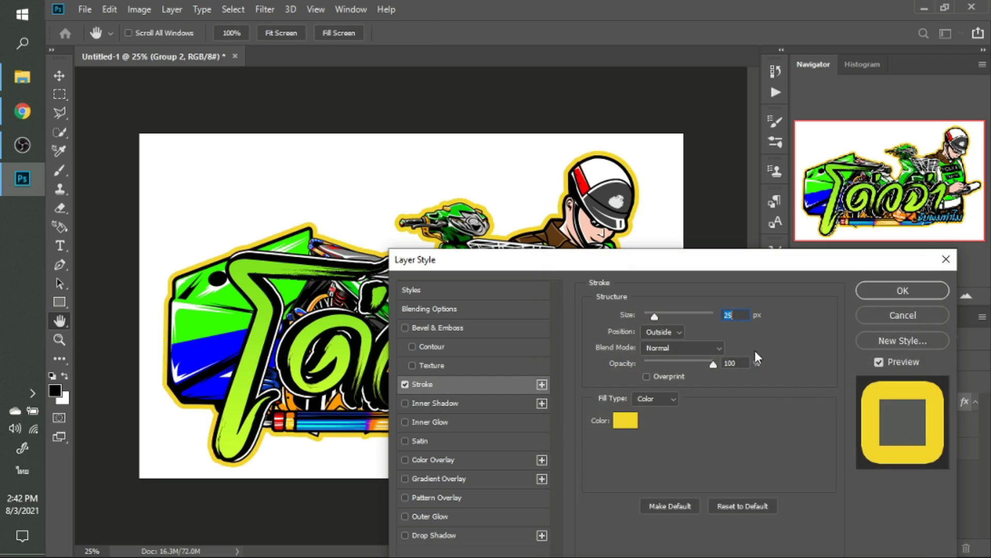
key(Up)
key(Up)
key(Up)
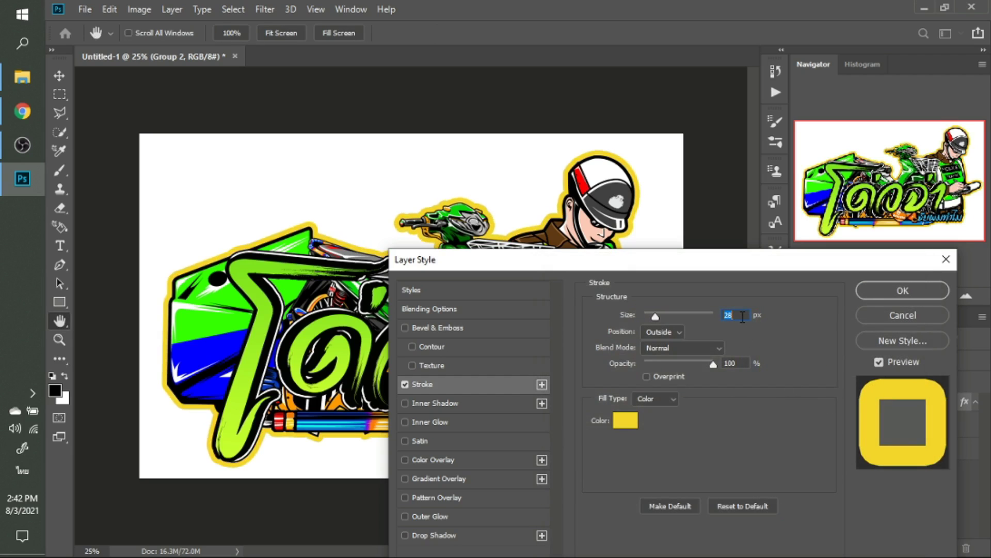
key(Return)
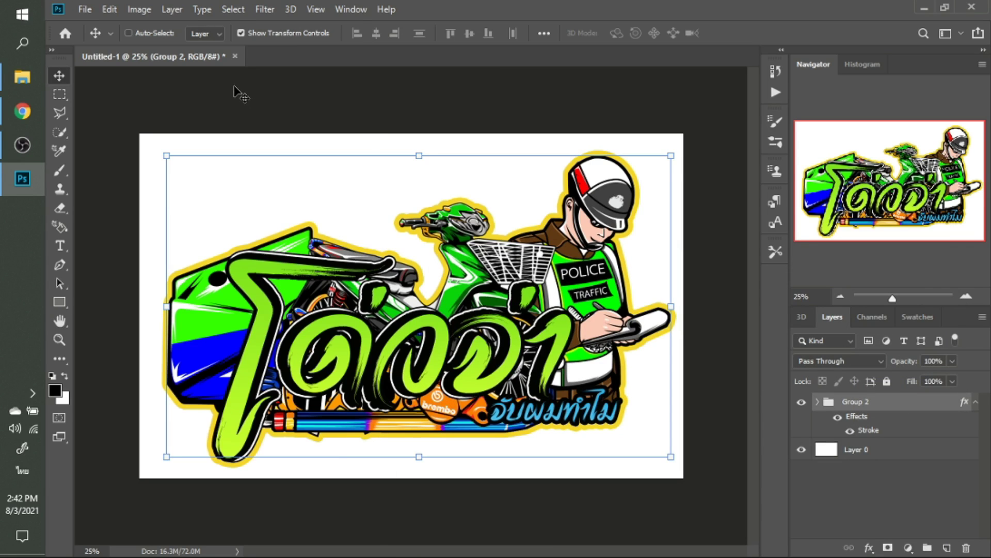
Save the sticker to the Desktop as JPEG 'โล่เค็' at maximum quality 12, then minimize Photoshop.
key(ctrl)
key(ctrl+s)
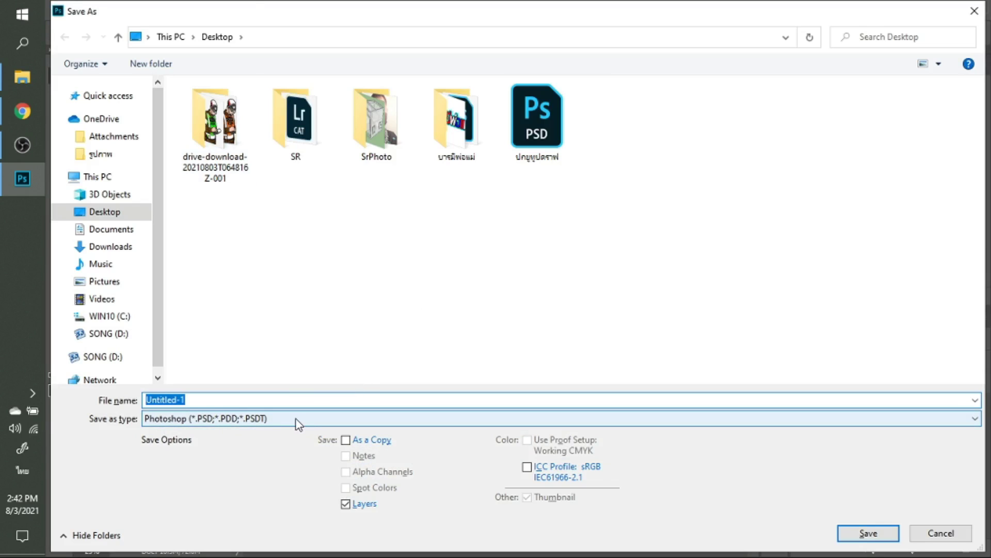
click(296, 419)
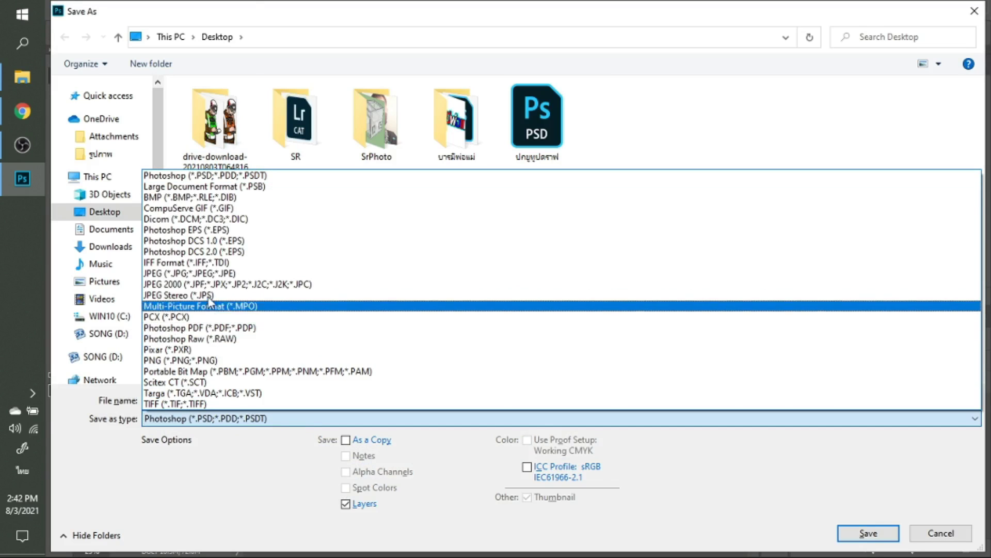
click(209, 273)
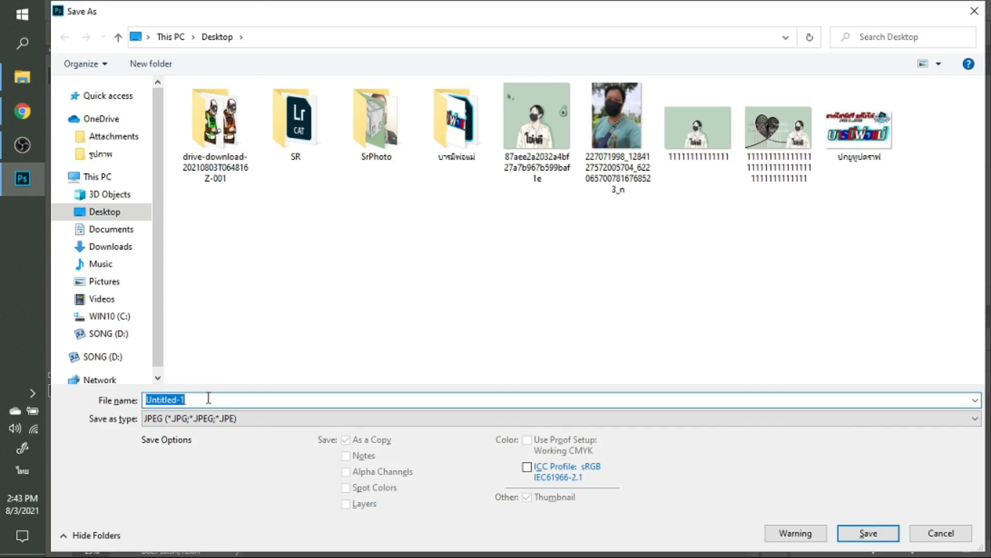
text(โล)
text(่เค็)
key(Return)
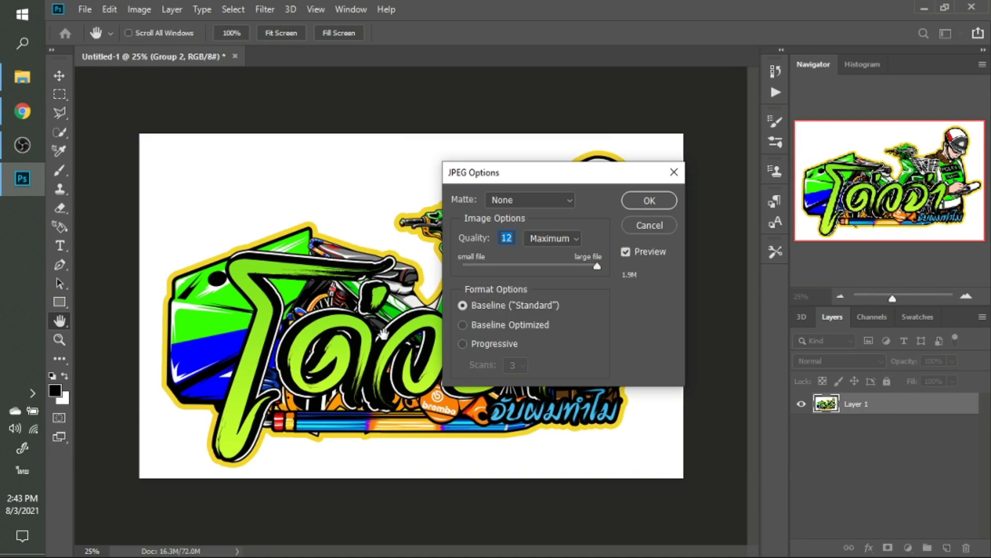
key(Return)
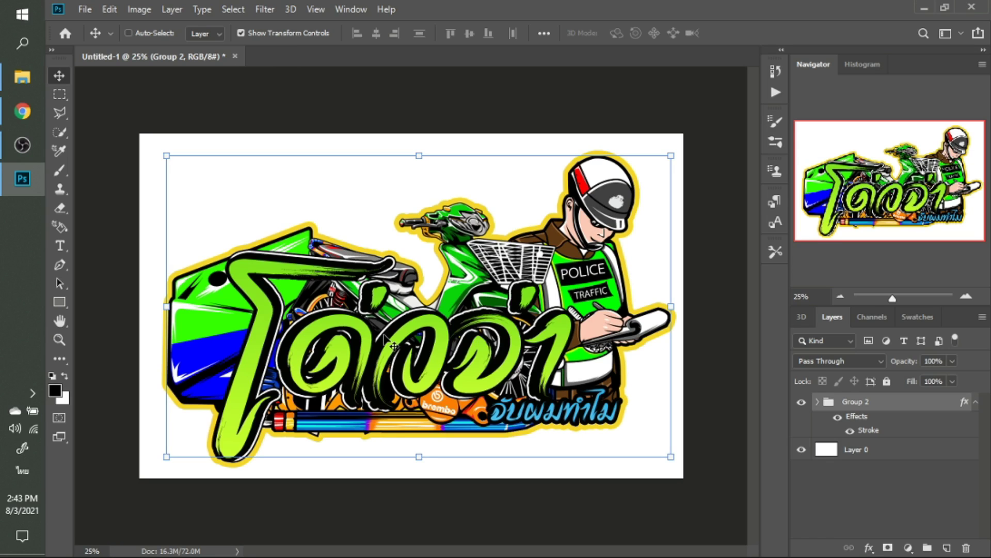
click(924, 9)
Open the exported sticker JPEG from the desktop in Photos and view it full screen.
click(910, 8)
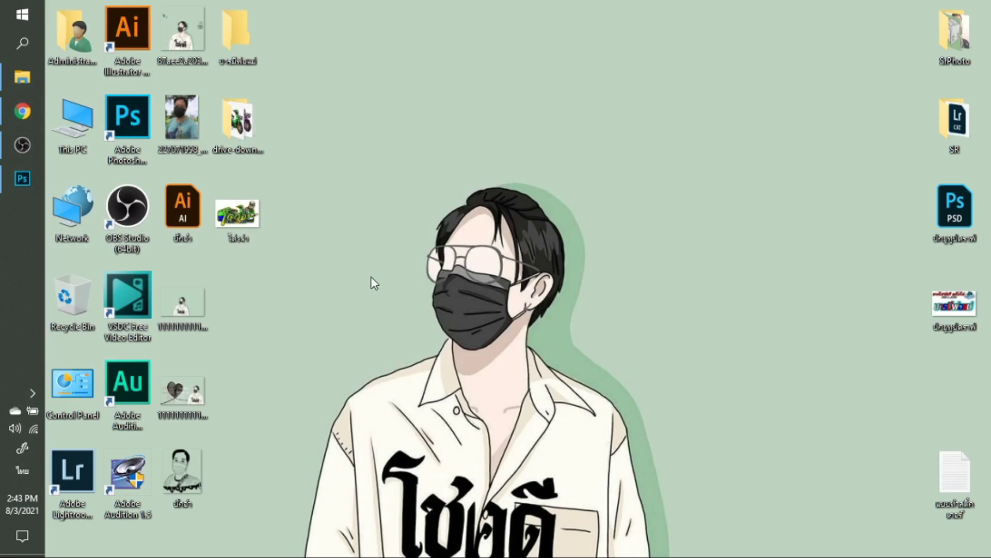
click(227, 226)
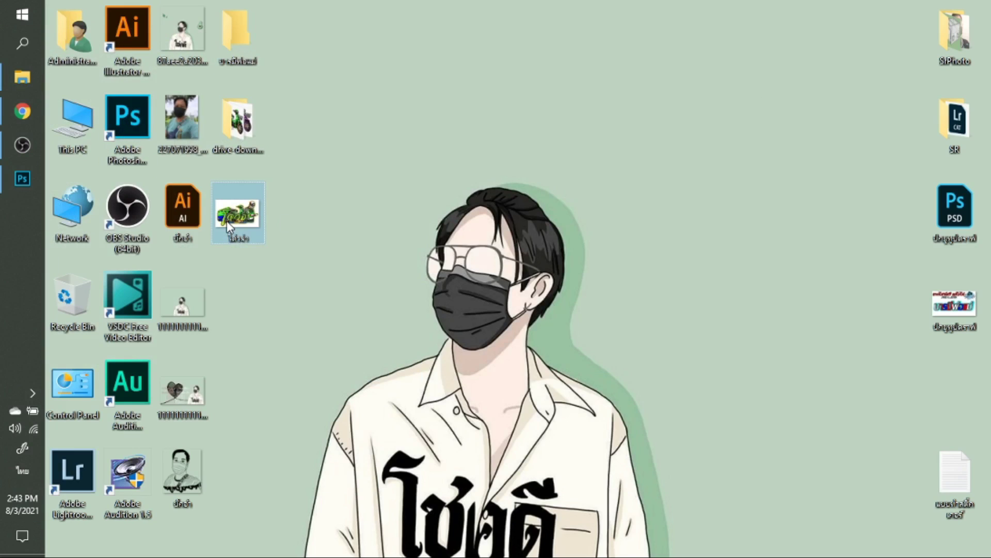
double_click(228, 226)
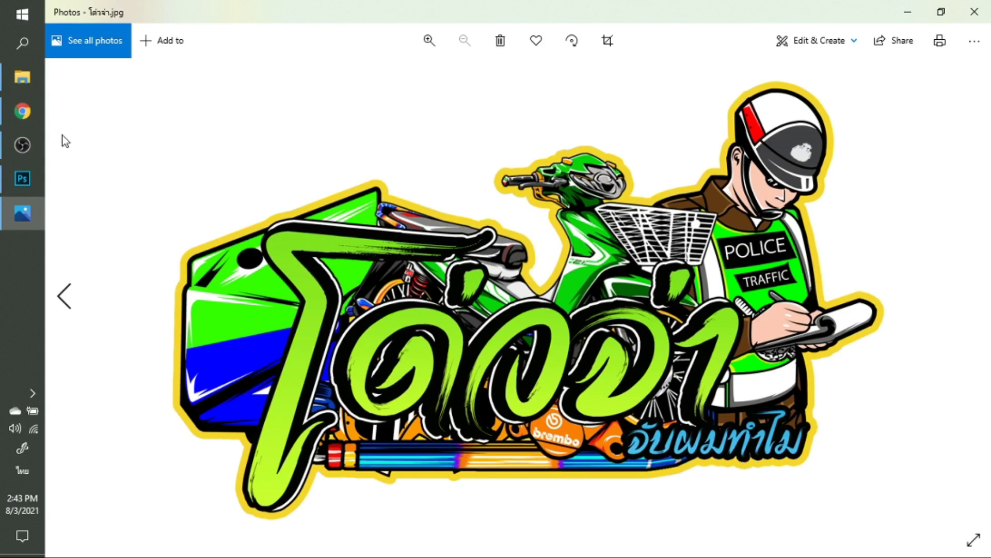
key(F11)
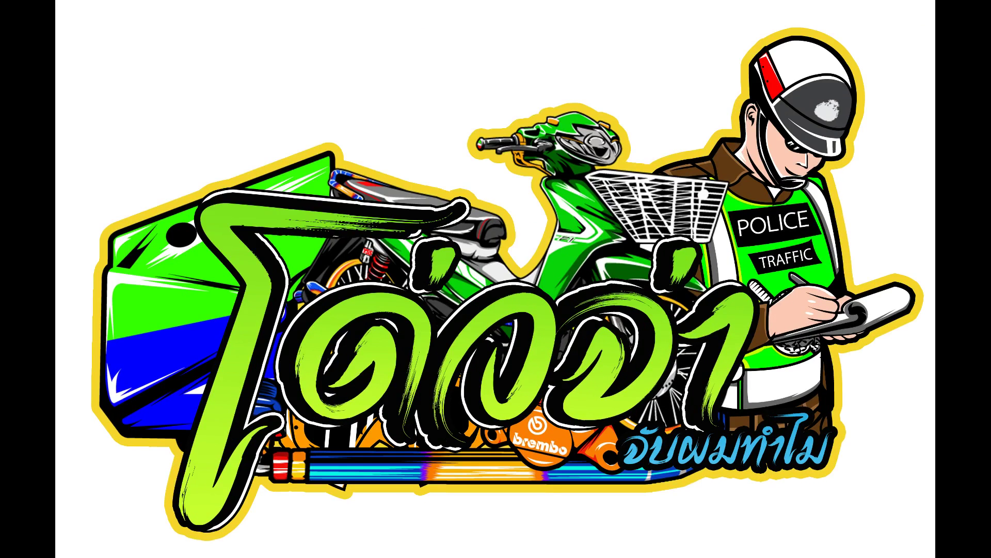